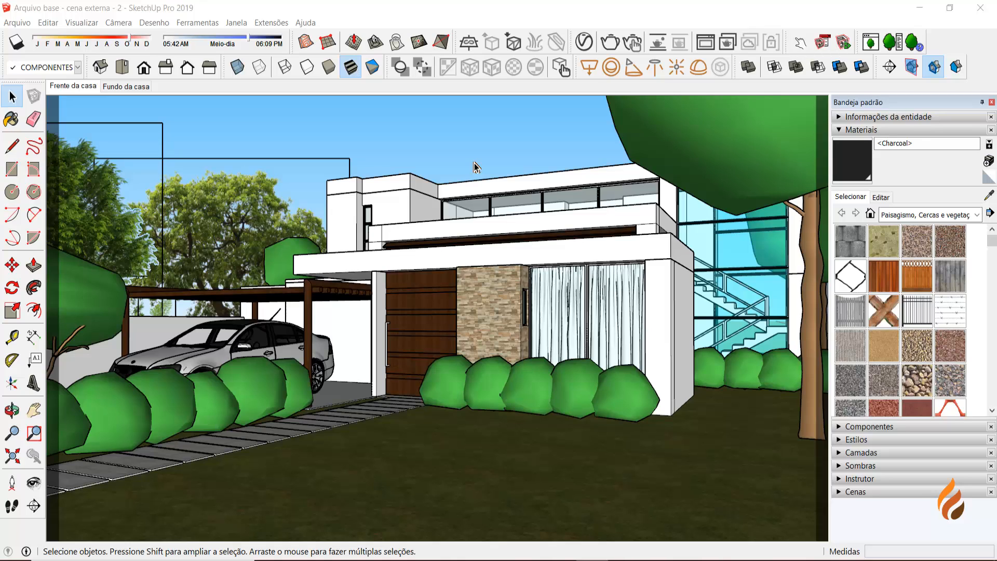
# Open the V-Ray Asset Editor's render settings and turn off Interactive rendering
pyautogui.click(584, 41)
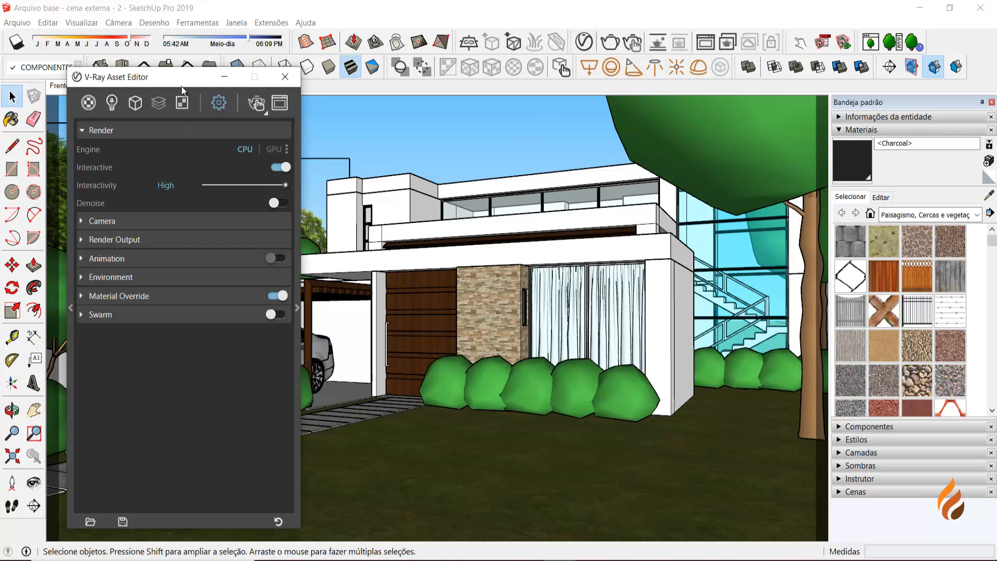
pyautogui.moveTo(174, 90); pyautogui.dragTo(226, 88)
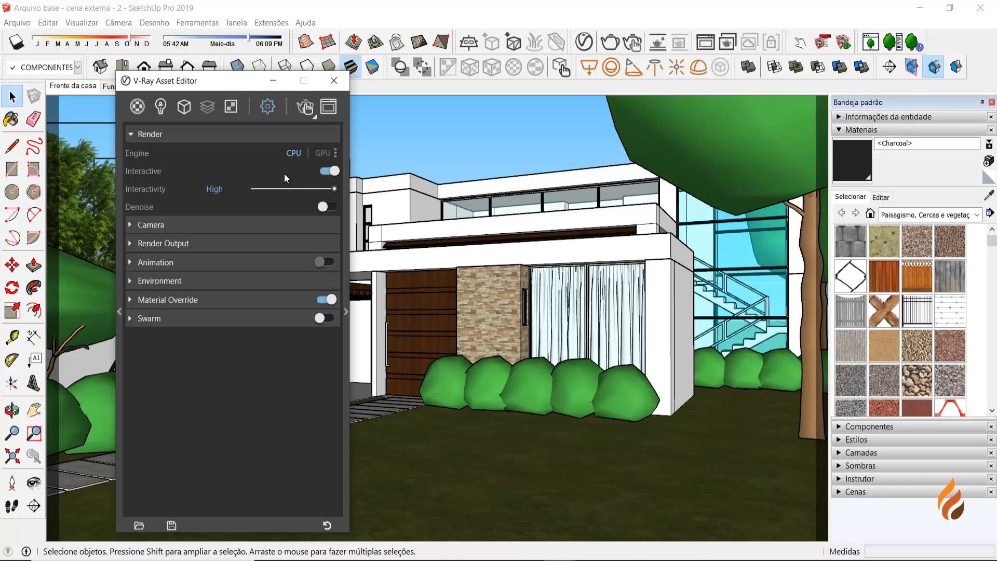
pyautogui.click(326, 172)
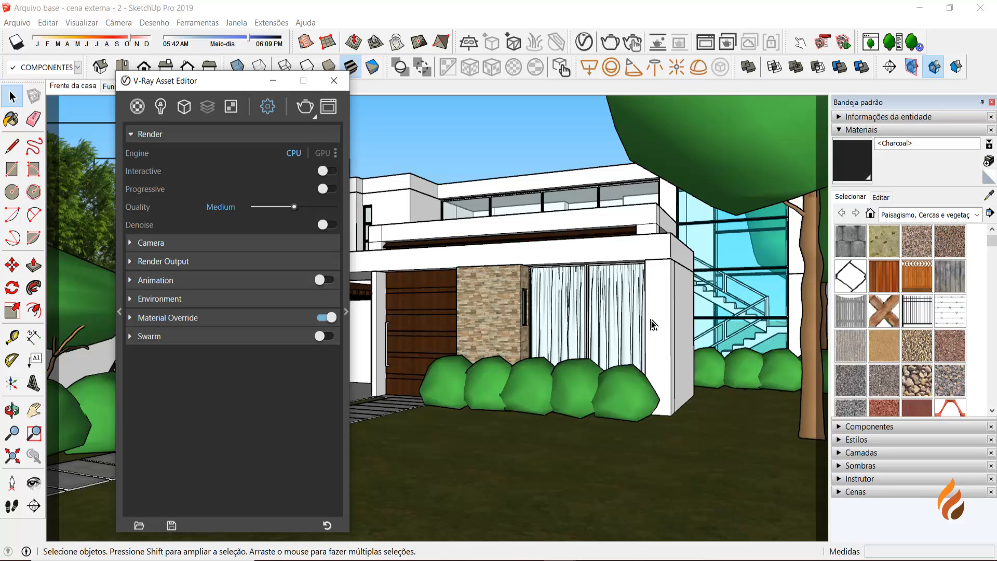
# Expand the Camera settings in place of the Render settings and render the house's front view
pyautogui.click(129, 133)
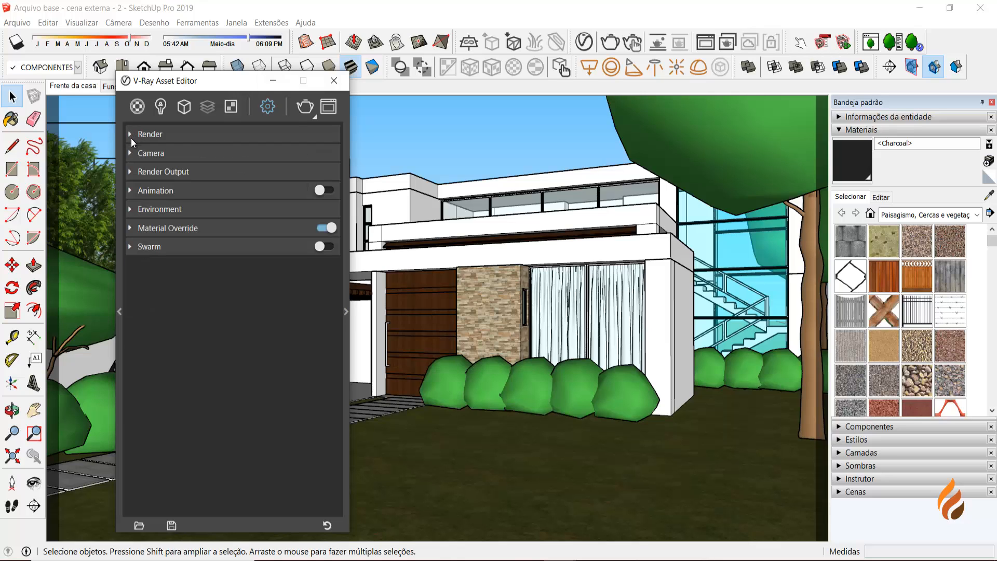
pyautogui.click(129, 152)
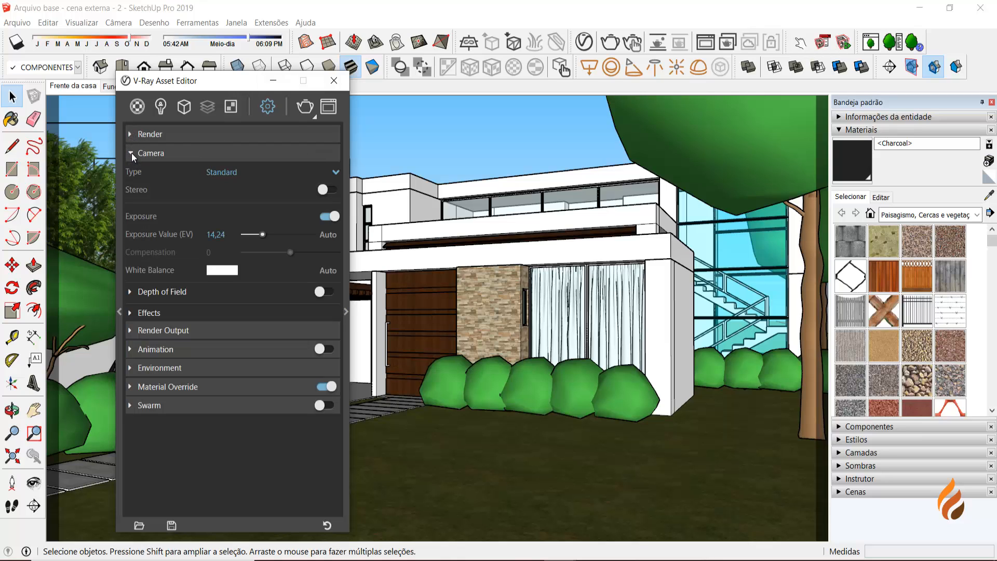
pyautogui.moveTo(154, 81); pyautogui.dragTo(127, 85)
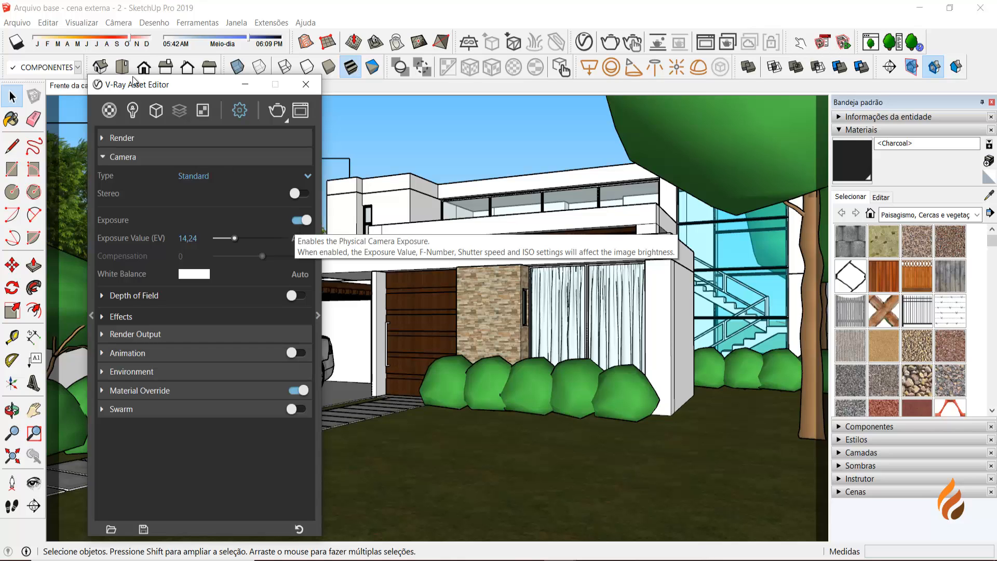
pyautogui.moveTo(169, 88); pyautogui.dragTo(161, 90)
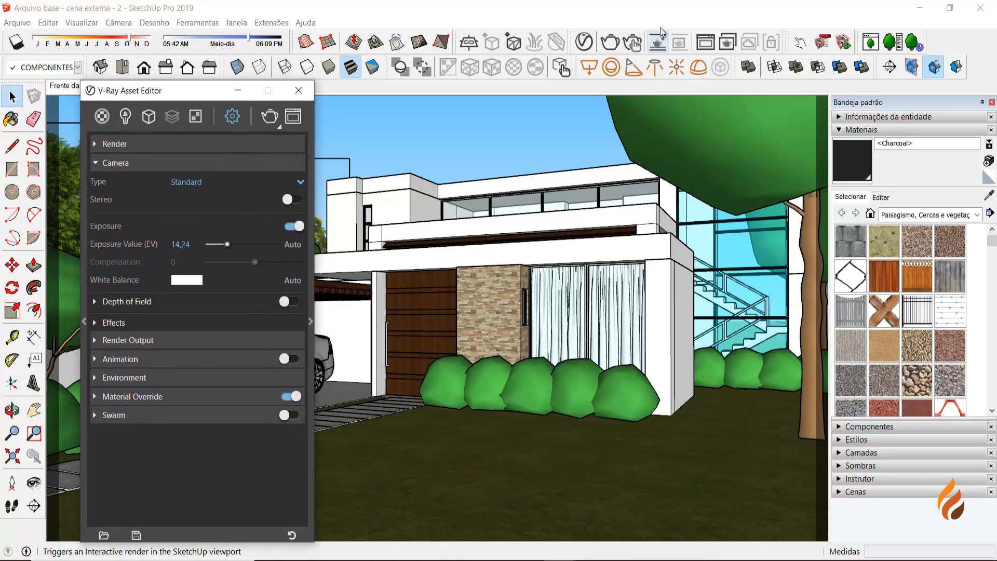
pyautogui.click(609, 44)
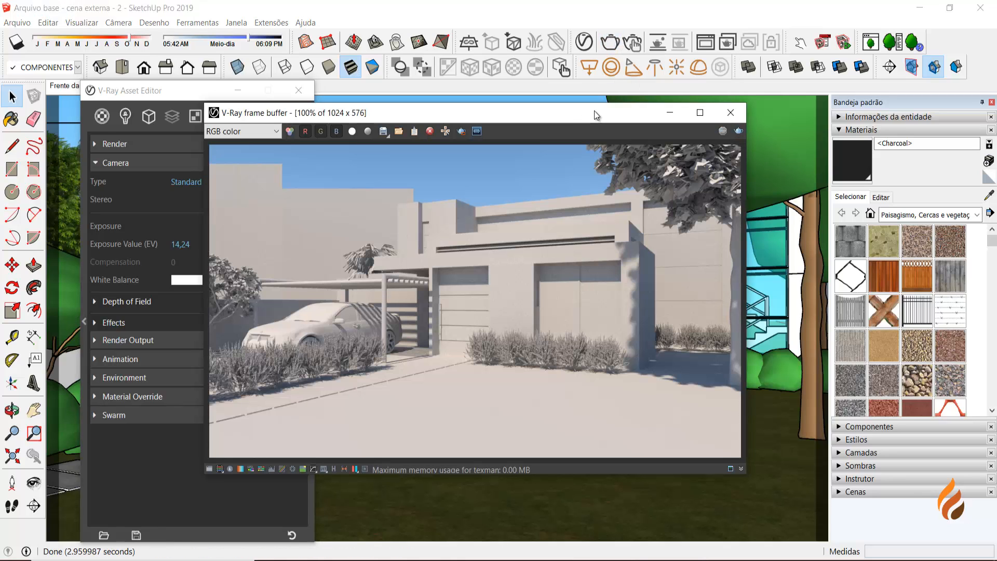
pyautogui.moveTo(602, 115); pyautogui.dragTo(727, 116)
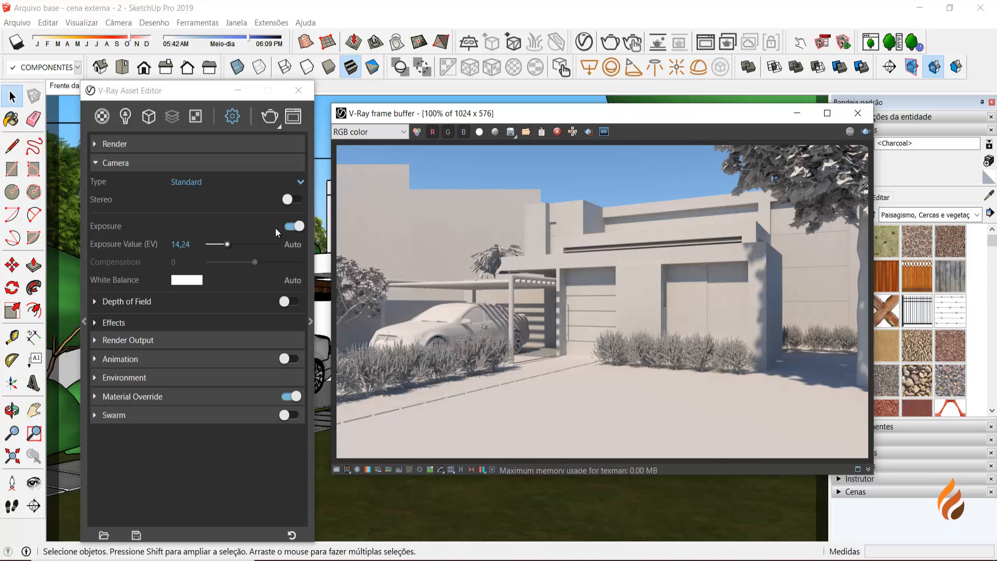
# Test-render the scene with camera Exposure turned off, and turn Exposure back on for a fresh render
pyautogui.click(294, 227)
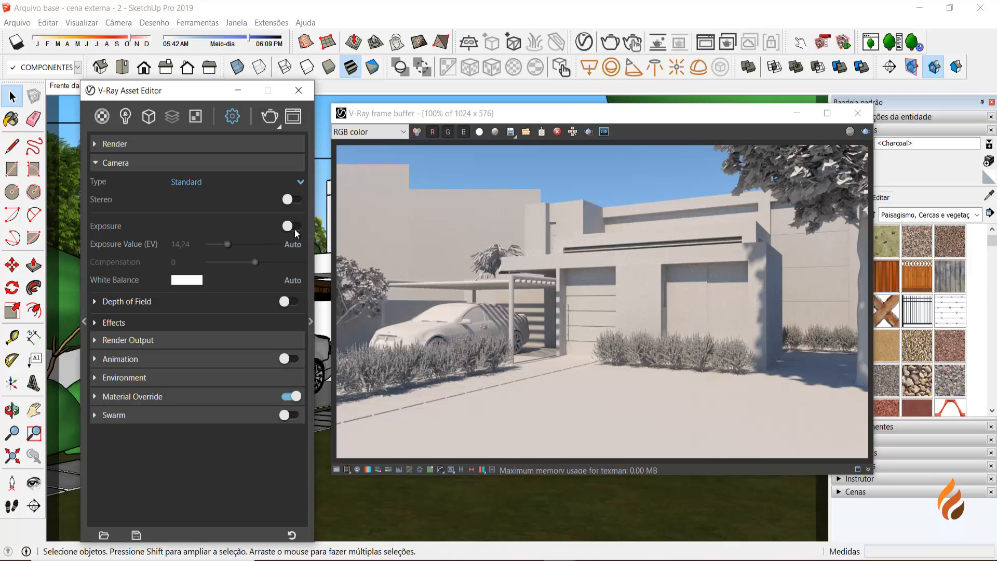
pyautogui.click(866, 133)
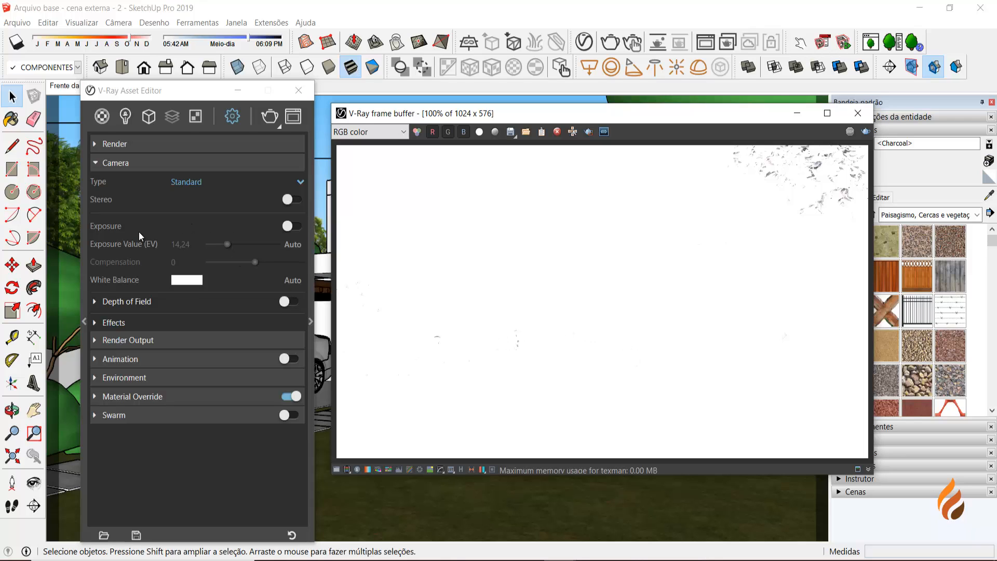
pyautogui.click(292, 226)
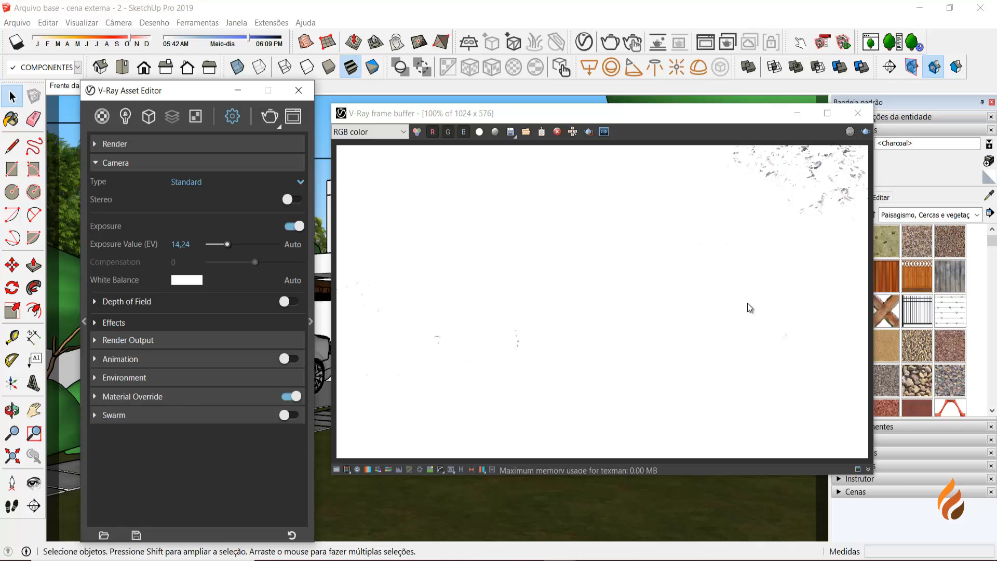
pyautogui.click(866, 131)
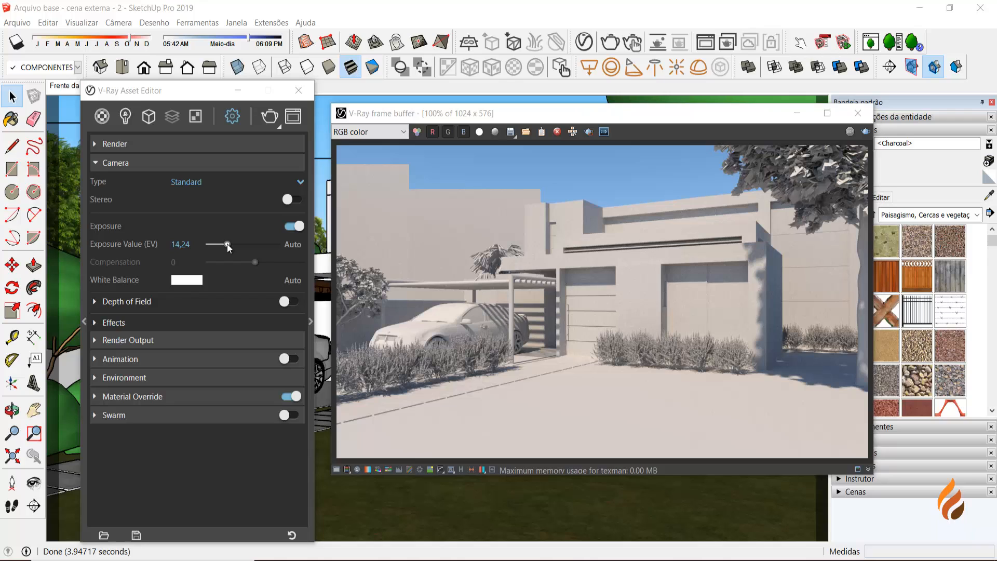
# Try the Exposure Value slider, set the camera's Exposure Value (EV) to 13,48, and re-render the scene
pyautogui.moveTo(227, 245)
pyautogui.mouseDown()
pyautogui.moveTo(240, 246)
pyautogui.moveTo(225, 245)
pyautogui.mouseUp()
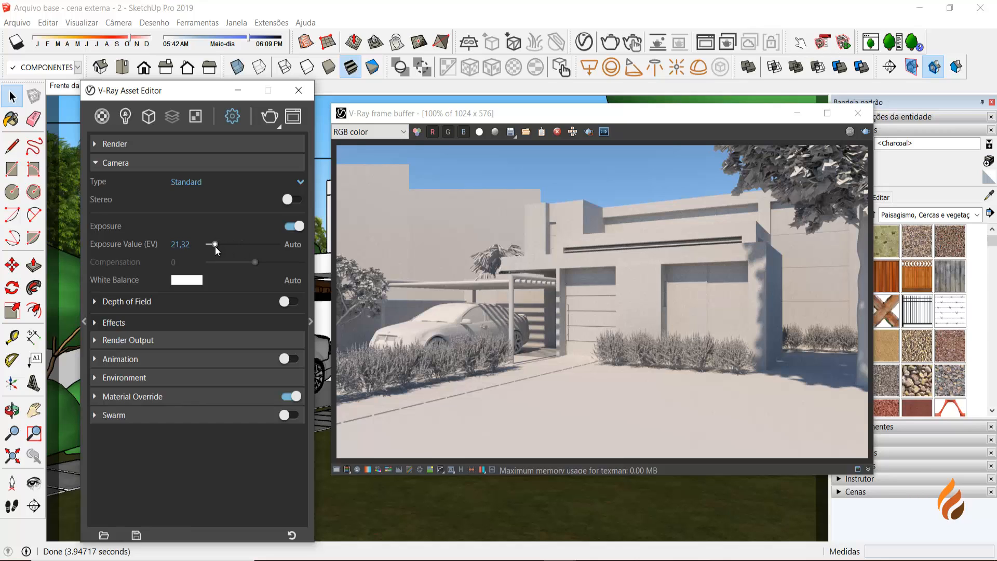
pyautogui.moveTo(219, 248); pyautogui.dragTo(229, 248)
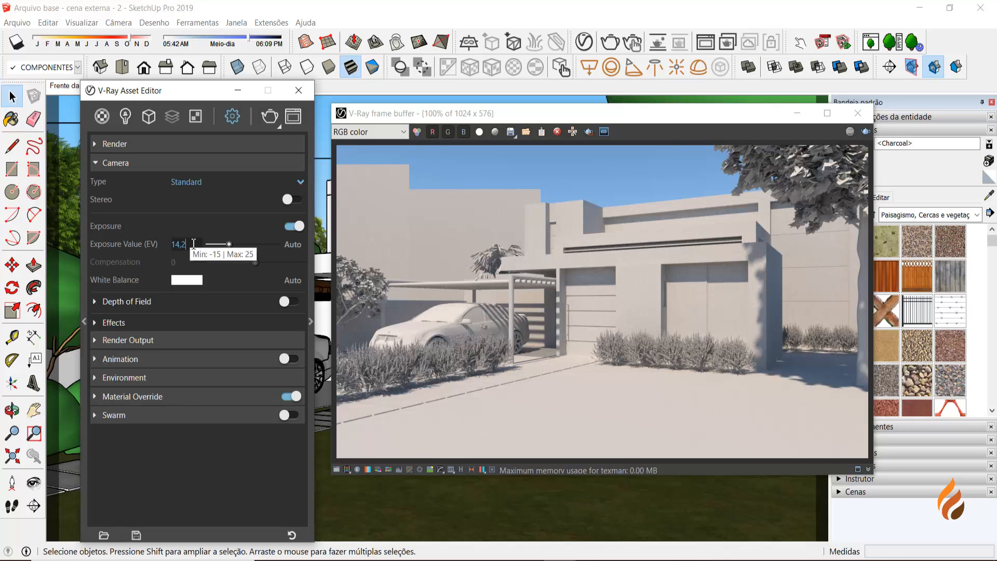
pyautogui.moveTo(192, 244); pyautogui.dragTo(156, 240)
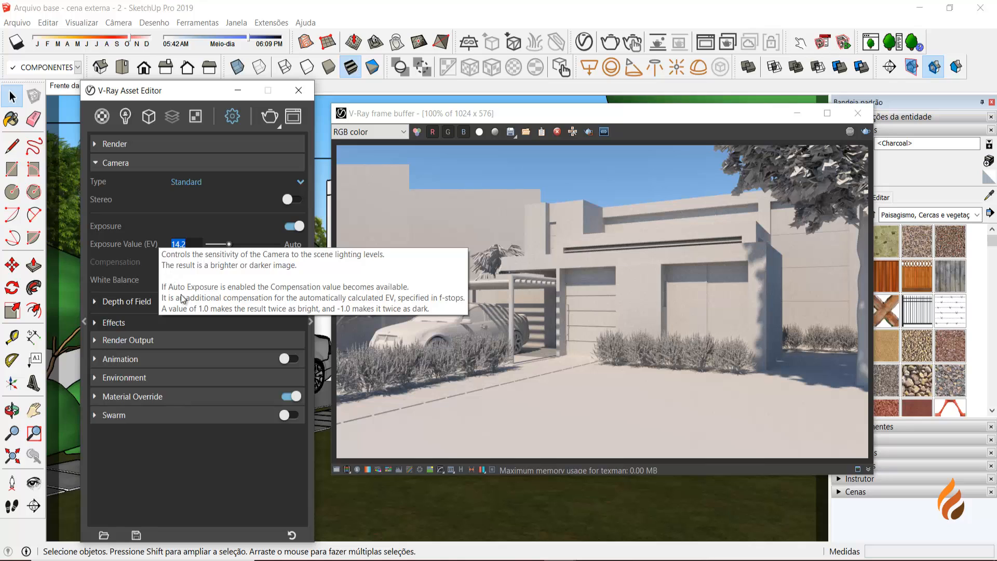
pyautogui.write('13,')
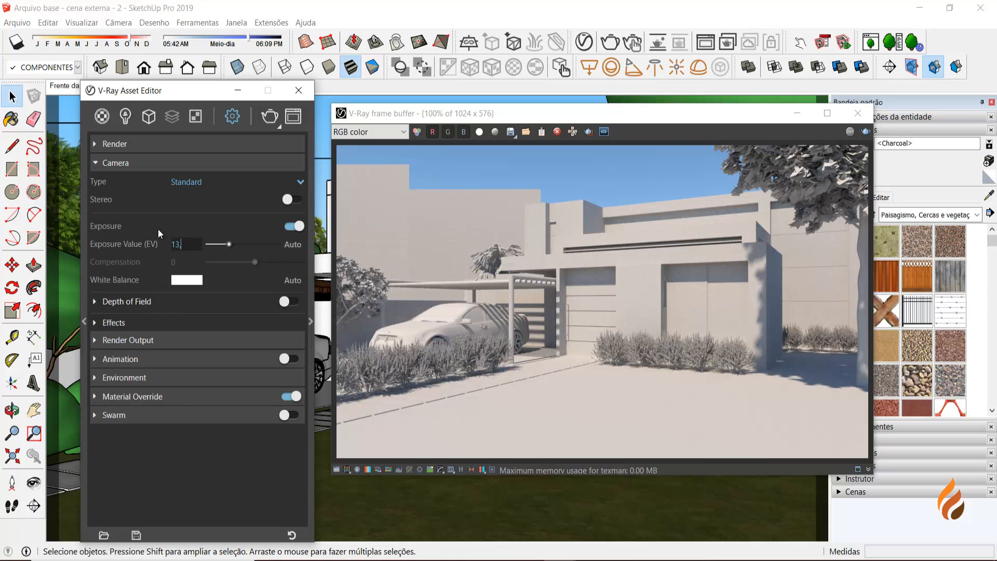
pyautogui.write('5')
pyautogui.press('Return')
pyautogui.click(866, 133)
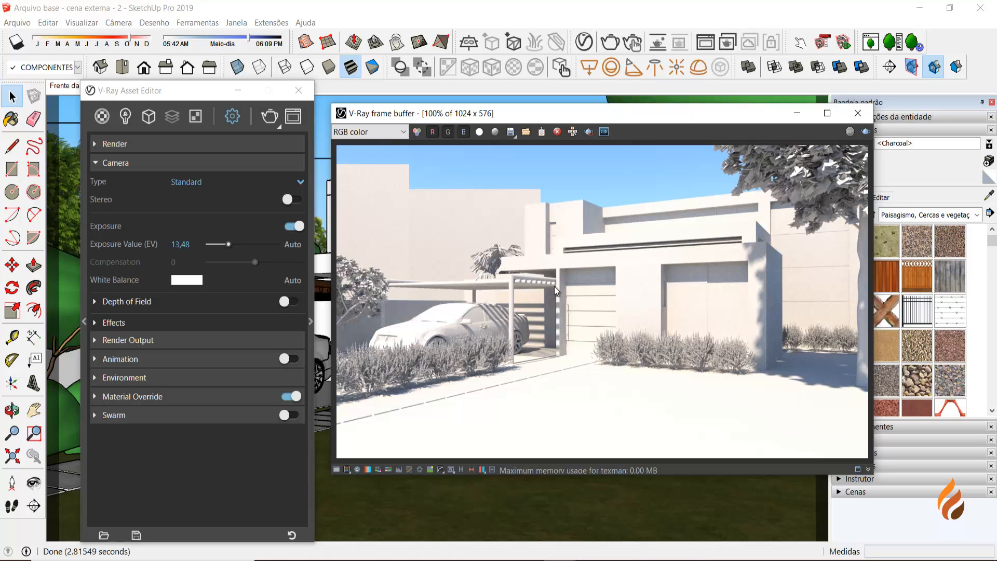
# Switch the camera's Exposure Value to Auto, keeping the rendered image in view beside the settings
pyautogui.moveTo(559, 114); pyautogui.dragTo(568, 114)
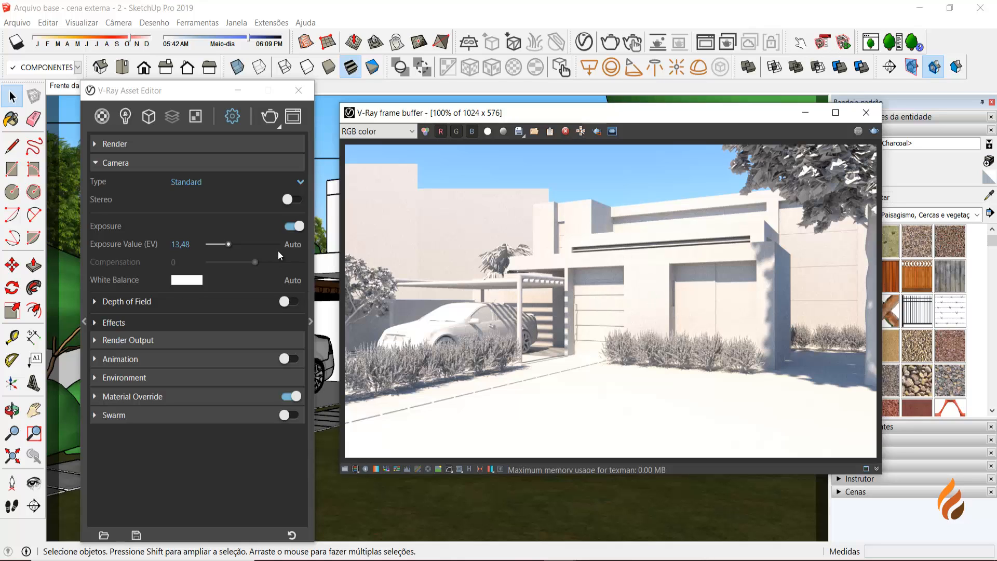
pyautogui.click(291, 245)
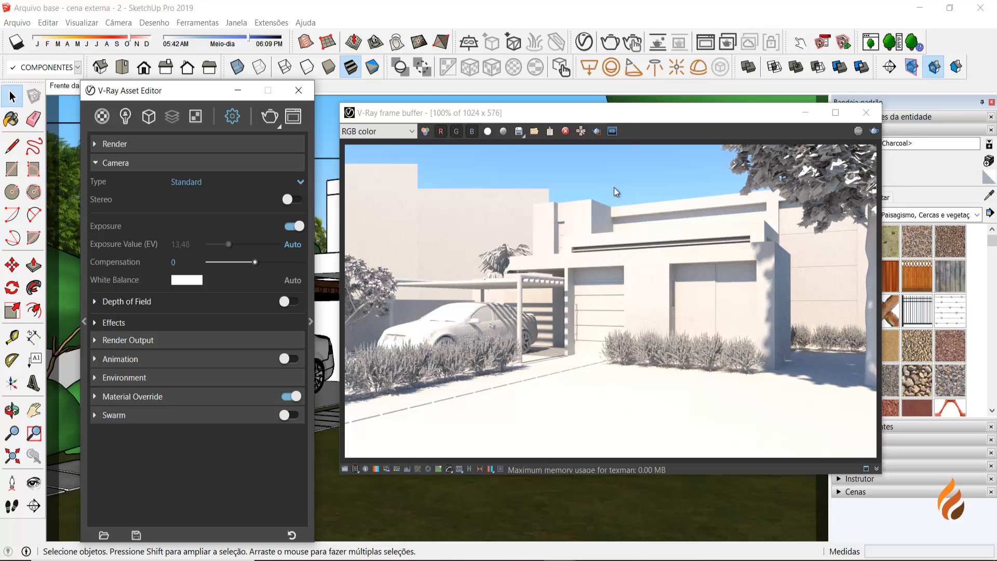
pyautogui.moveTo(623, 112); pyautogui.dragTo(706, 81)
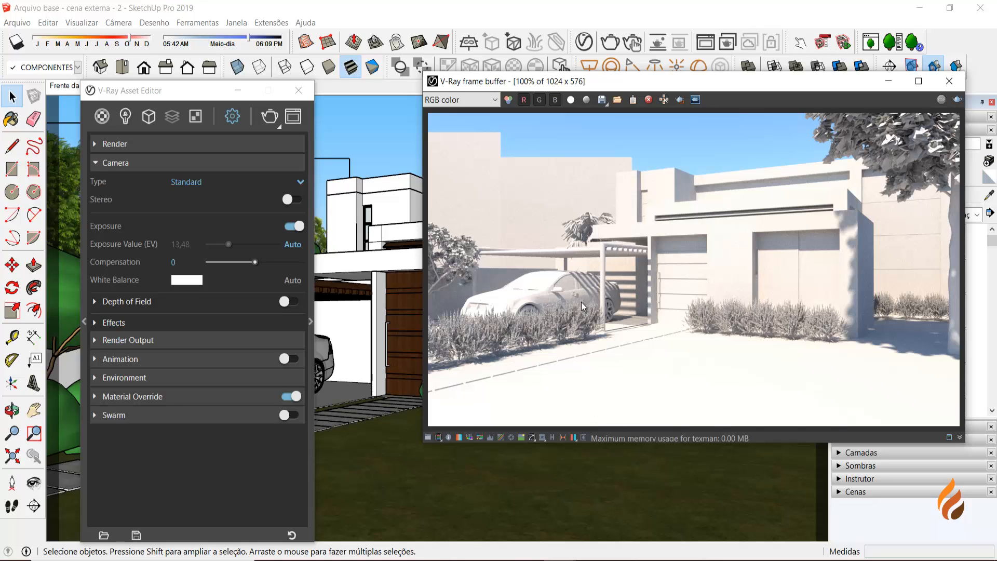
# Show the VFB history and set its storage directory to the folder "testes para render externo"
pyautogui.click(552, 437)
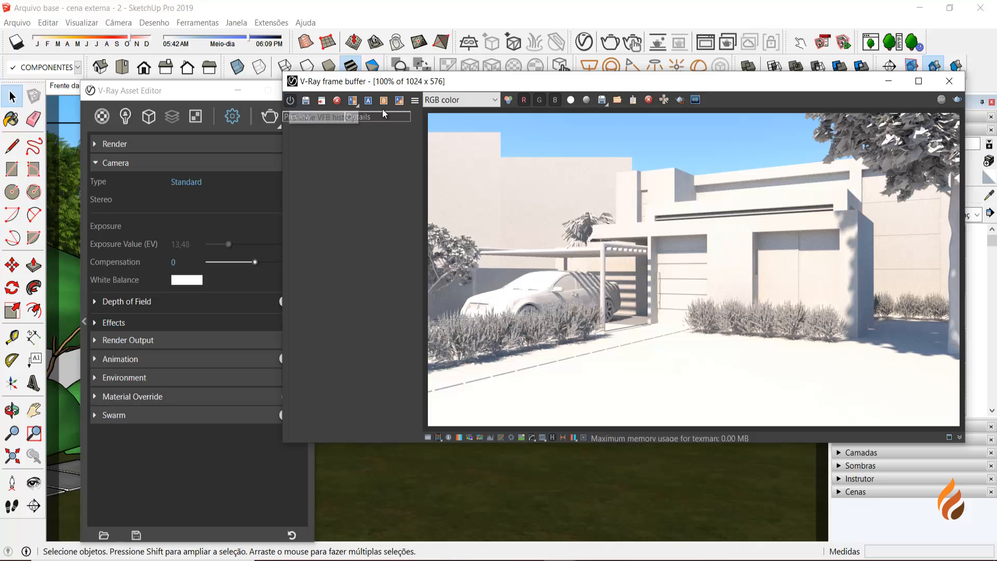
pyautogui.click(415, 101)
pyautogui.click(431, 116)
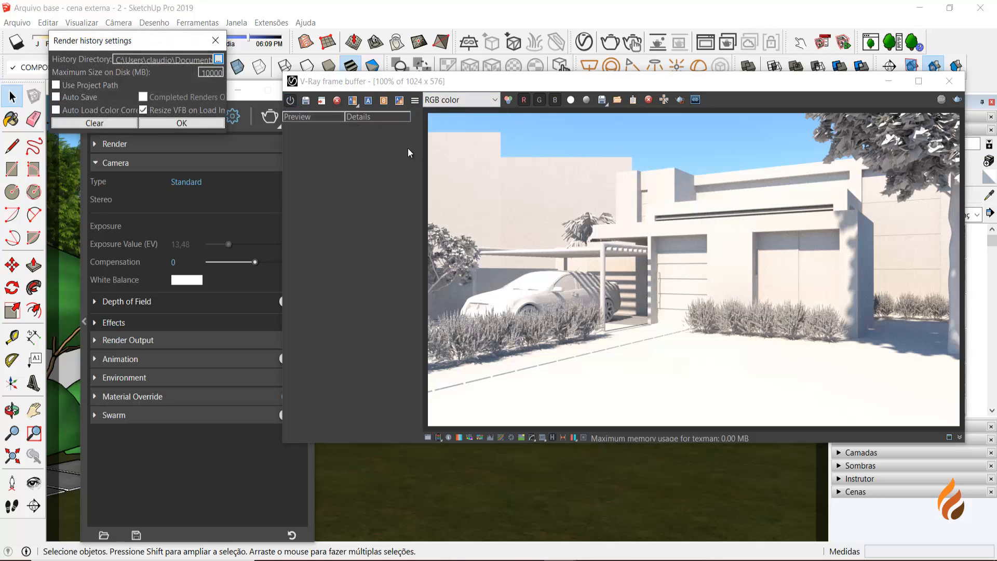
pyautogui.moveTo(159, 34); pyautogui.dragTo(406, 161)
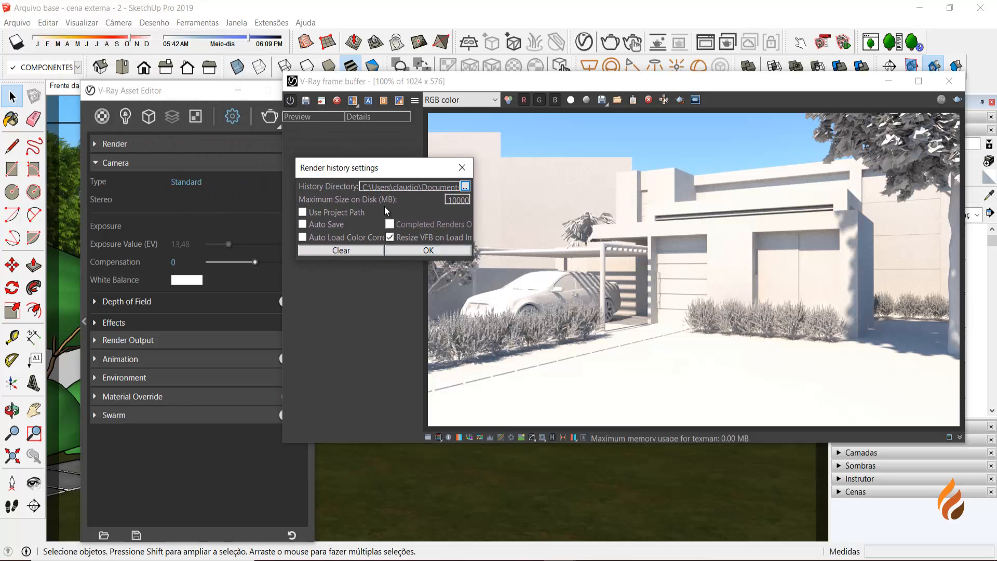
pyautogui.click(465, 187)
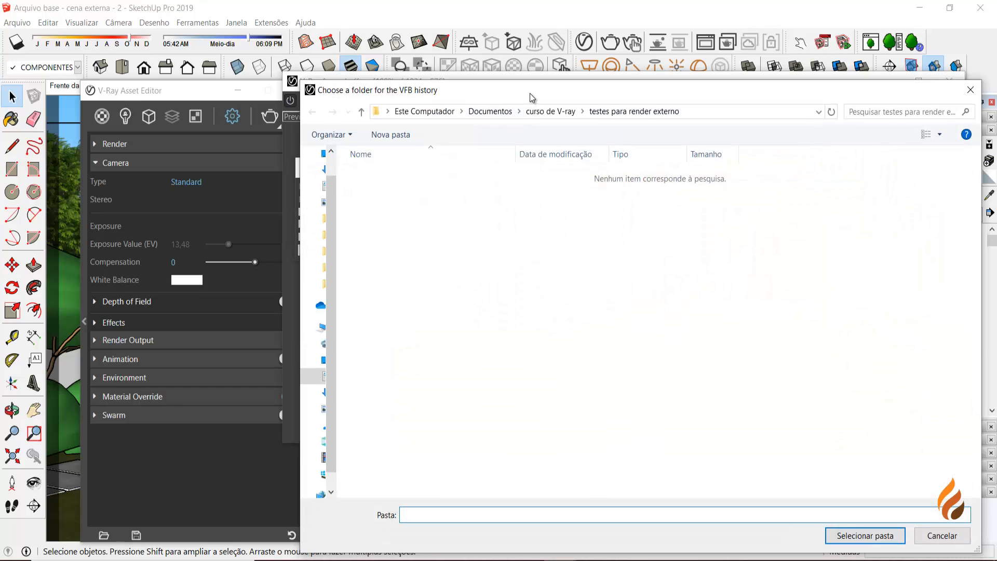
pyautogui.moveTo(532, 97); pyautogui.dragTo(428, 46)
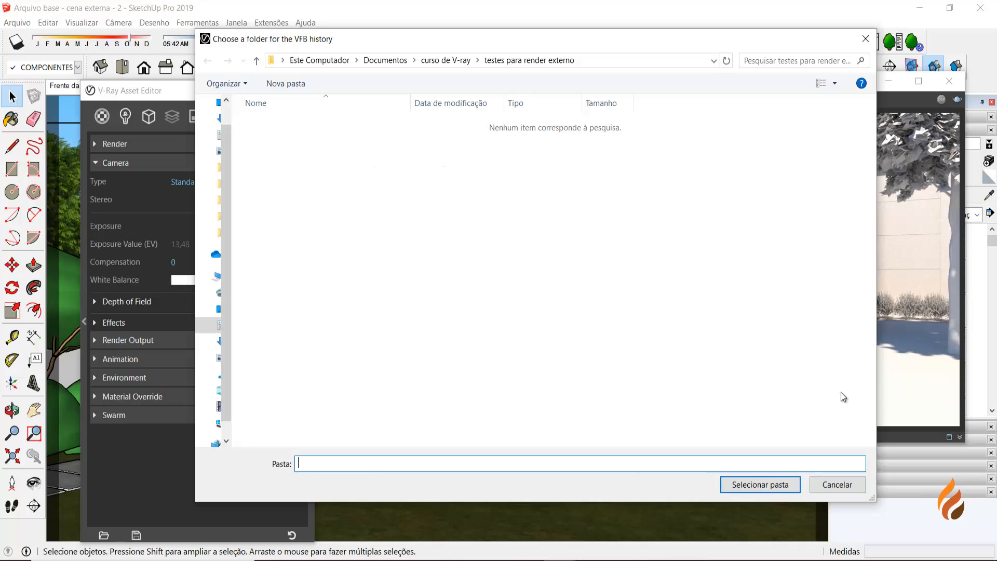
pyautogui.click(762, 485)
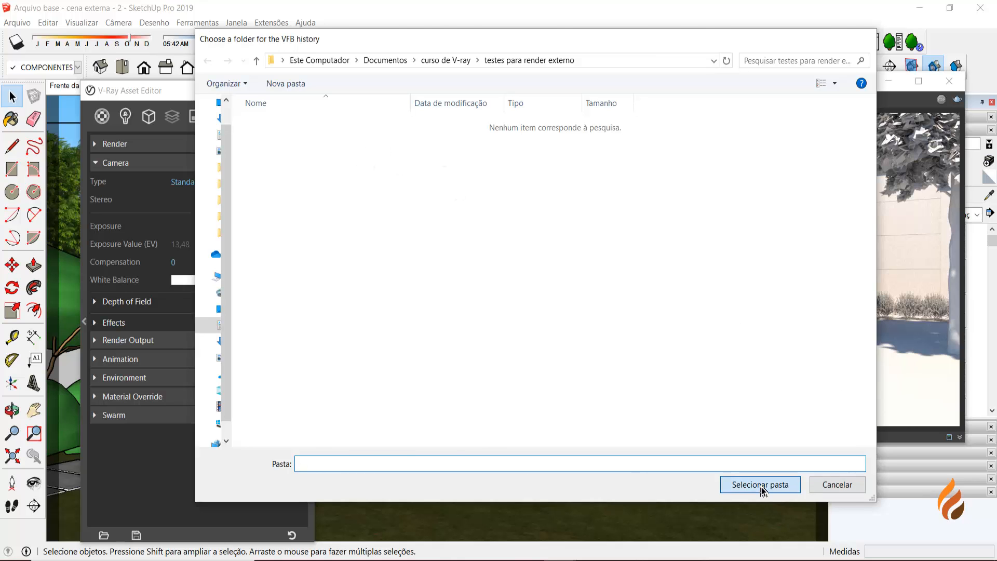
pyautogui.click(455, 250)
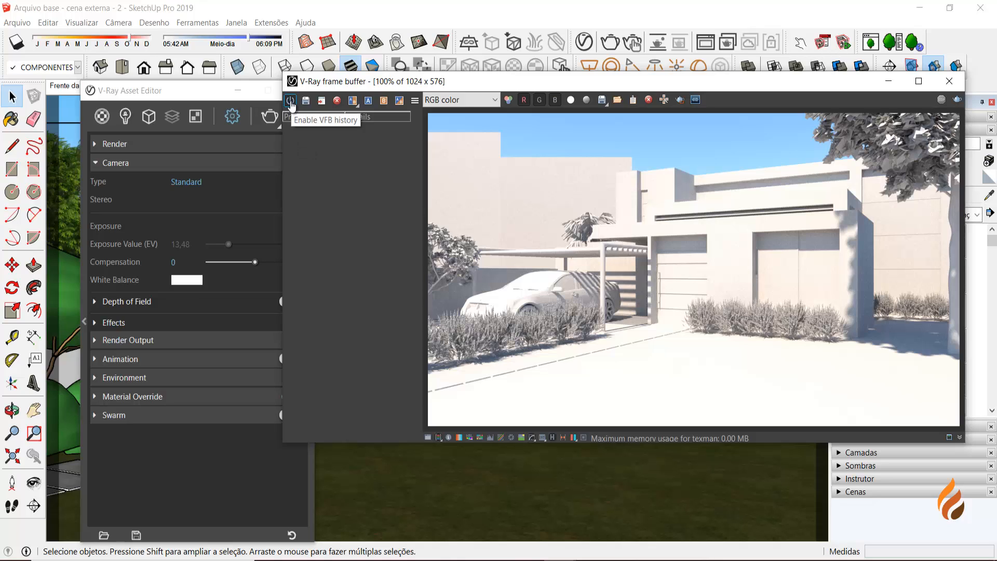
# Check the history directory in the render history settings and close them without changes
pyautogui.click(415, 100)
pyautogui.click(436, 118)
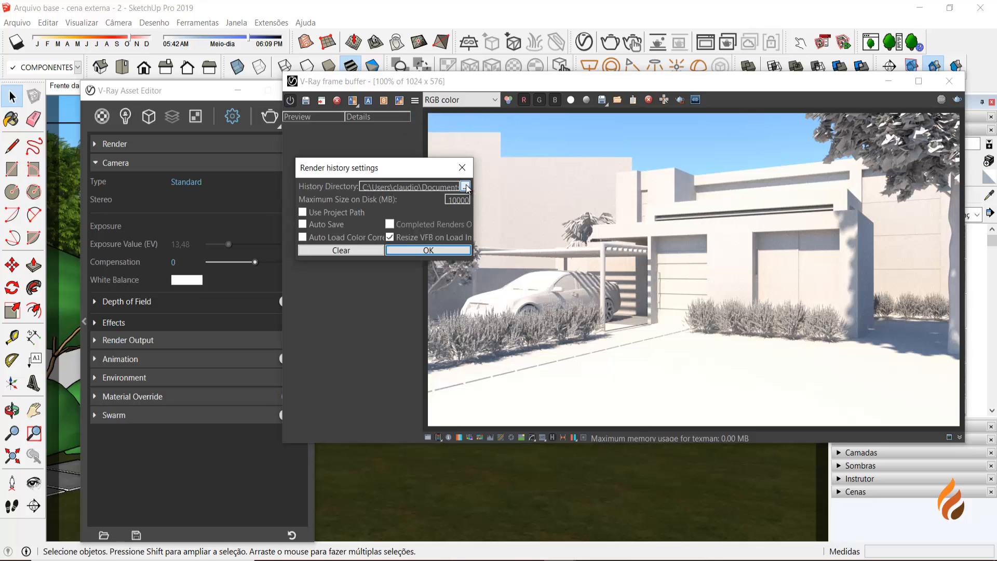
pyautogui.click(462, 168)
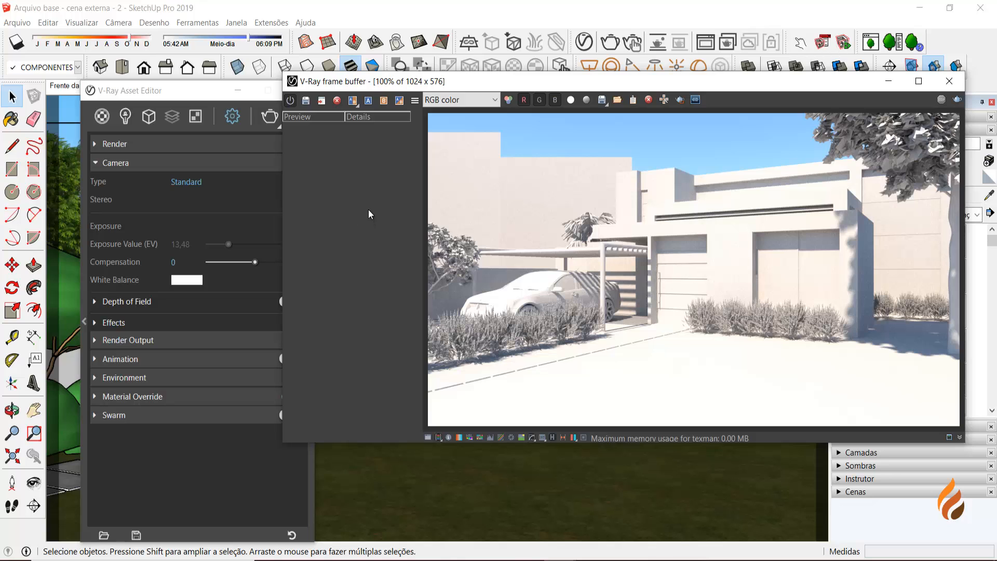
# Save the current render to the VFB history and re-render the scene with automatic exposure
pyautogui.moveTo(430, 80); pyautogui.dragTo(464, 74)
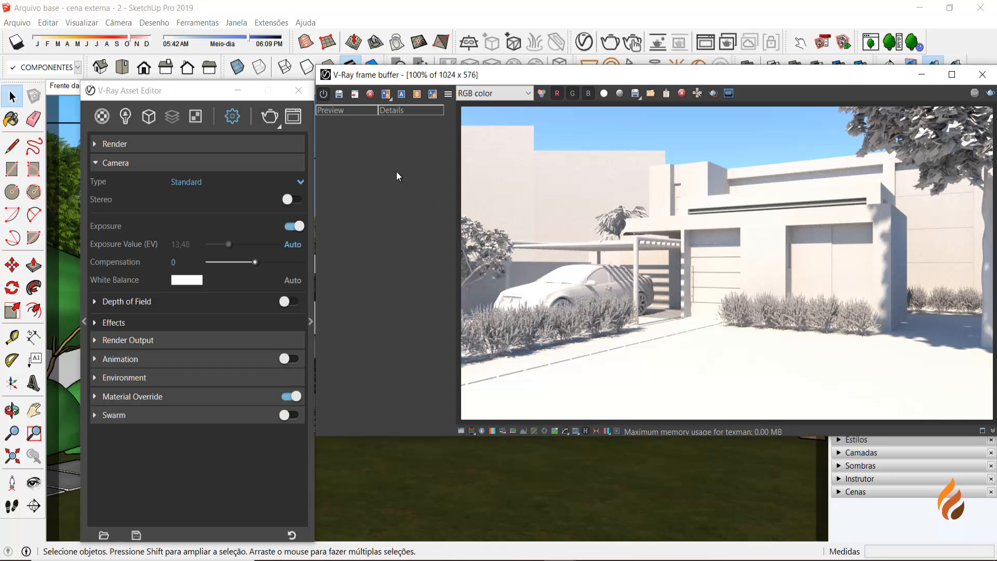
pyautogui.click(338, 94)
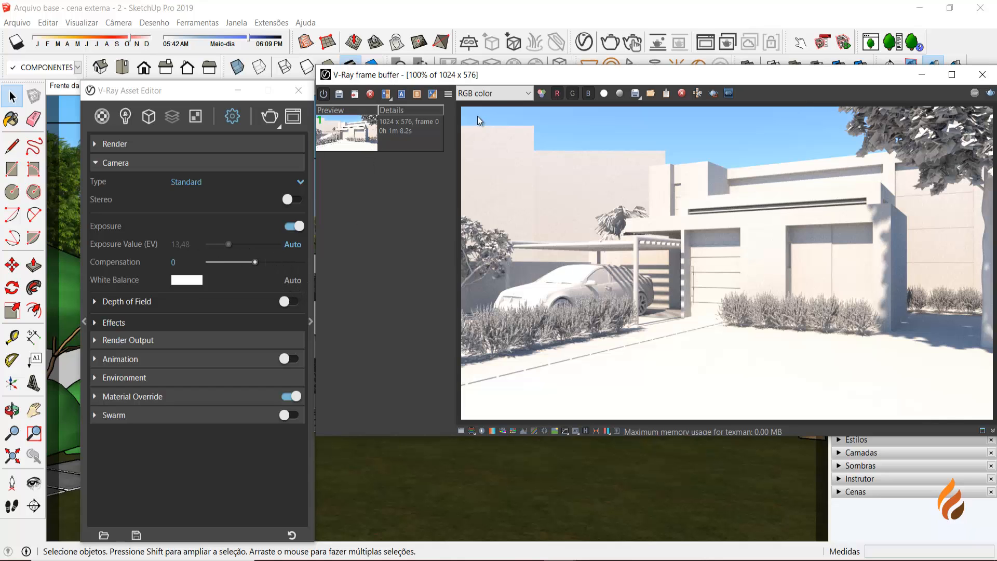
pyautogui.moveTo(510, 76); pyautogui.dragTo(417, 79)
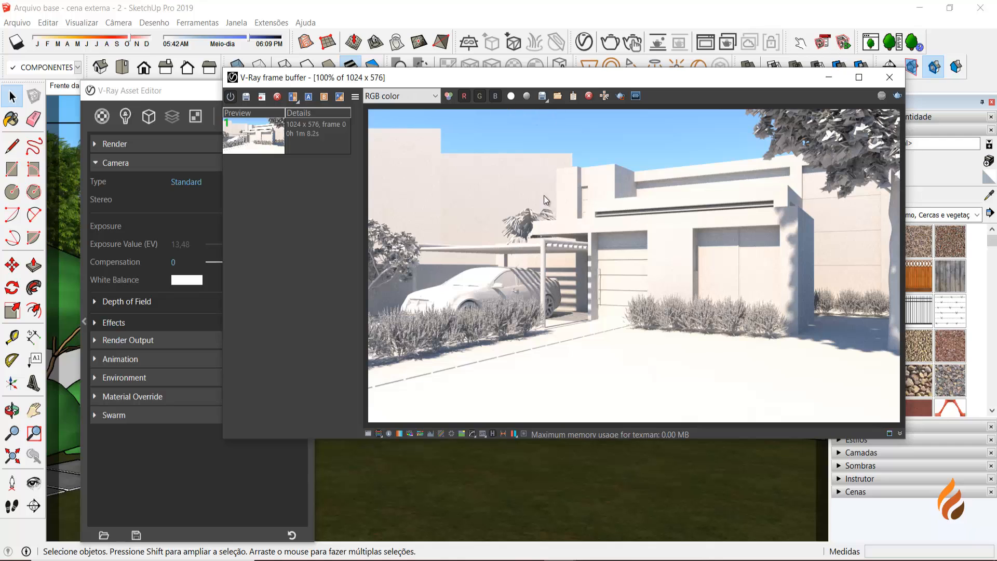
pyautogui.click(897, 96)
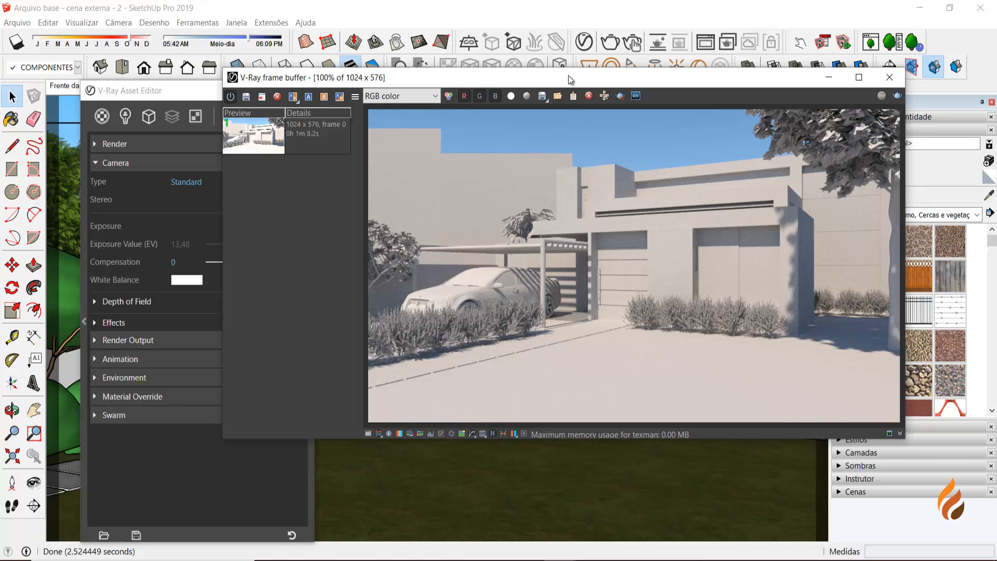
pyautogui.moveTo(568, 79); pyautogui.dragTo(613, 70)
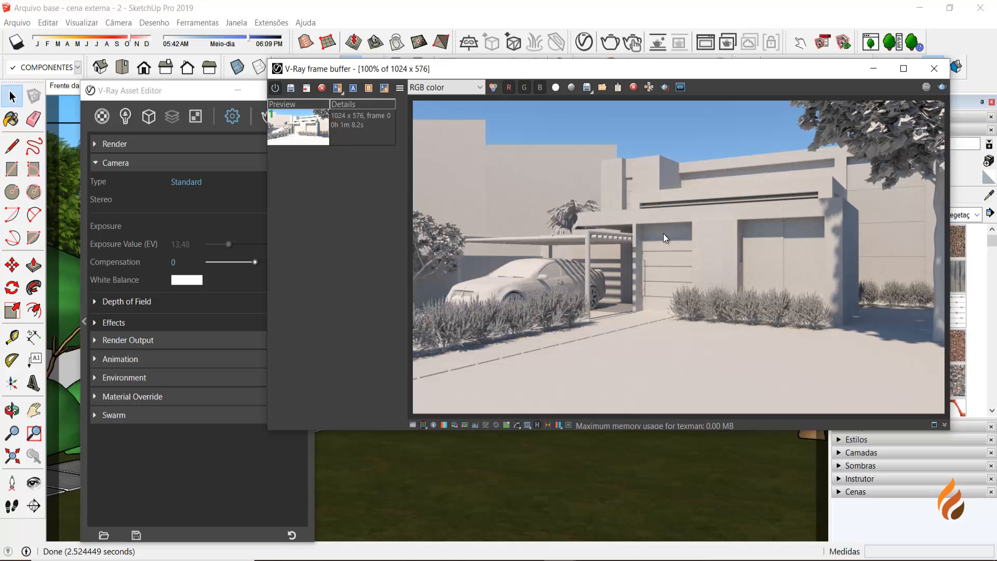
# Save the automatic-exposure render to the VFB history and compare it as image B against the earlier manual-exposure render as image A
pyautogui.click(292, 87)
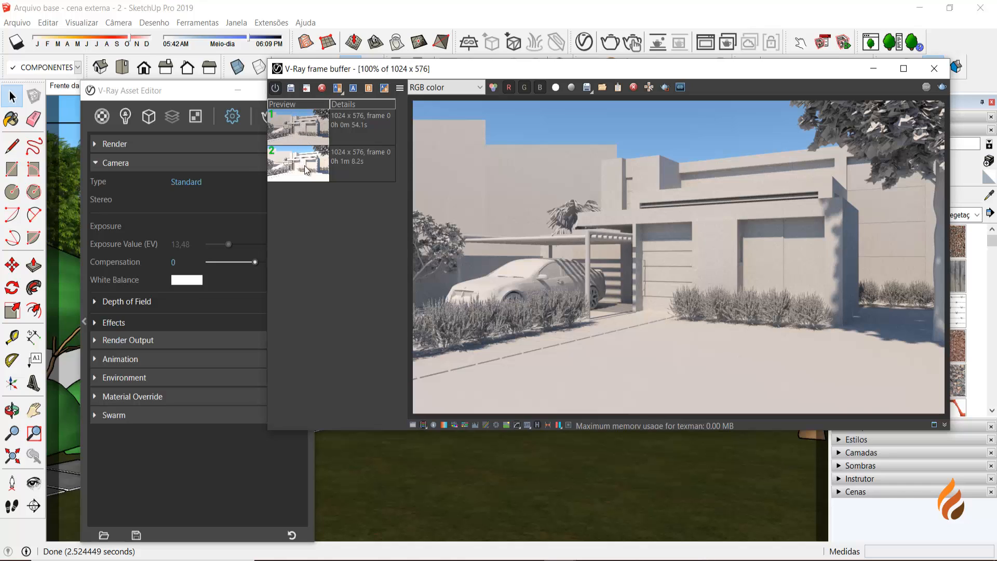
pyautogui.click(314, 172)
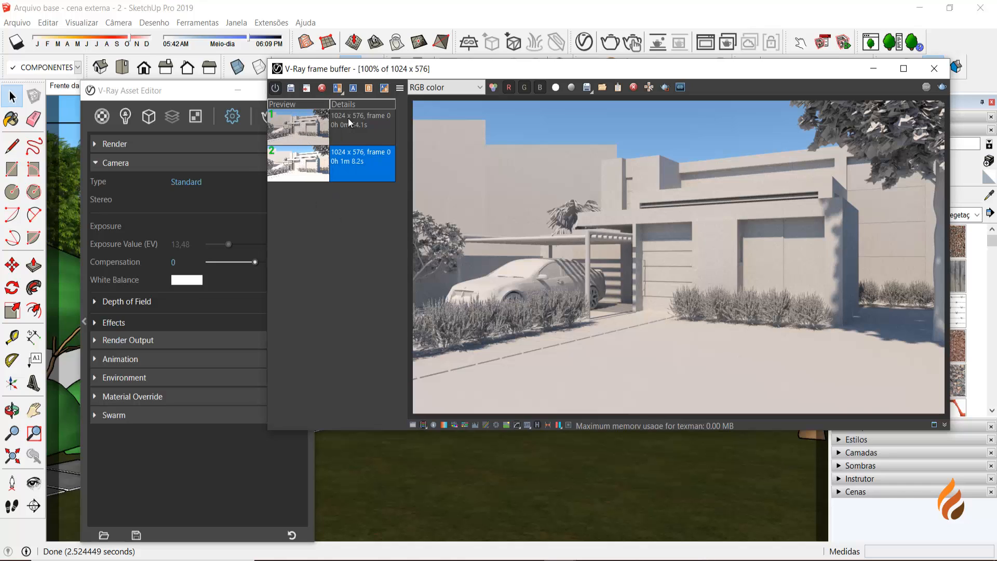
pyautogui.click(353, 87)
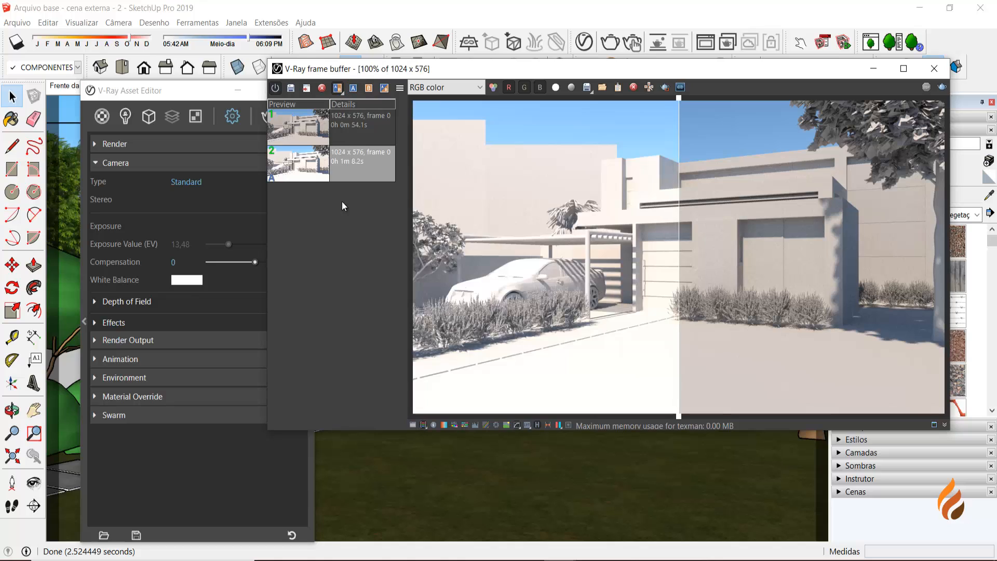
pyautogui.click(315, 131)
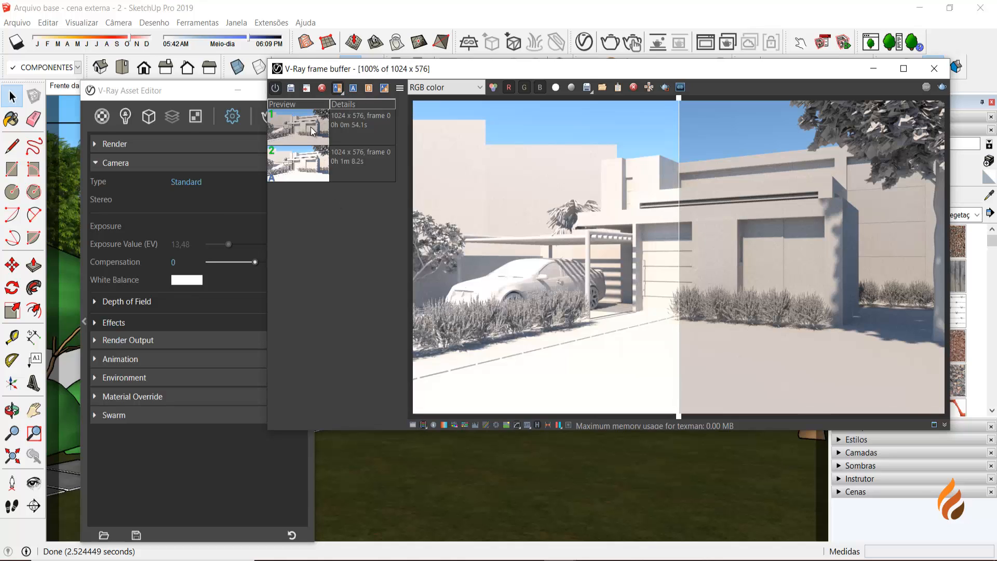
pyautogui.click(369, 88)
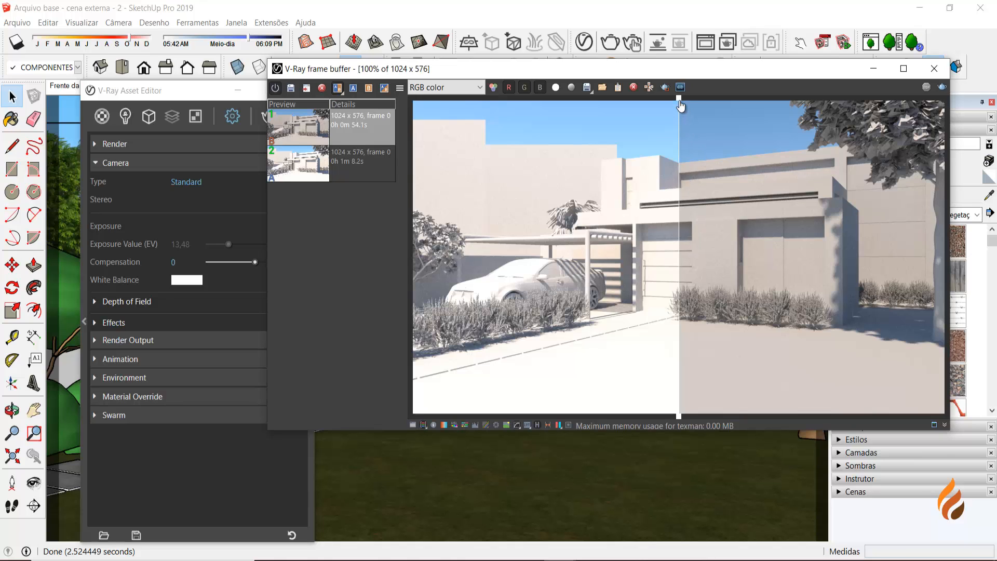
# Sweep the A/B divider across the house to examine how the manual and automatic exposures differ
pyautogui.moveTo(681, 106); pyautogui.dragTo(475, 101)
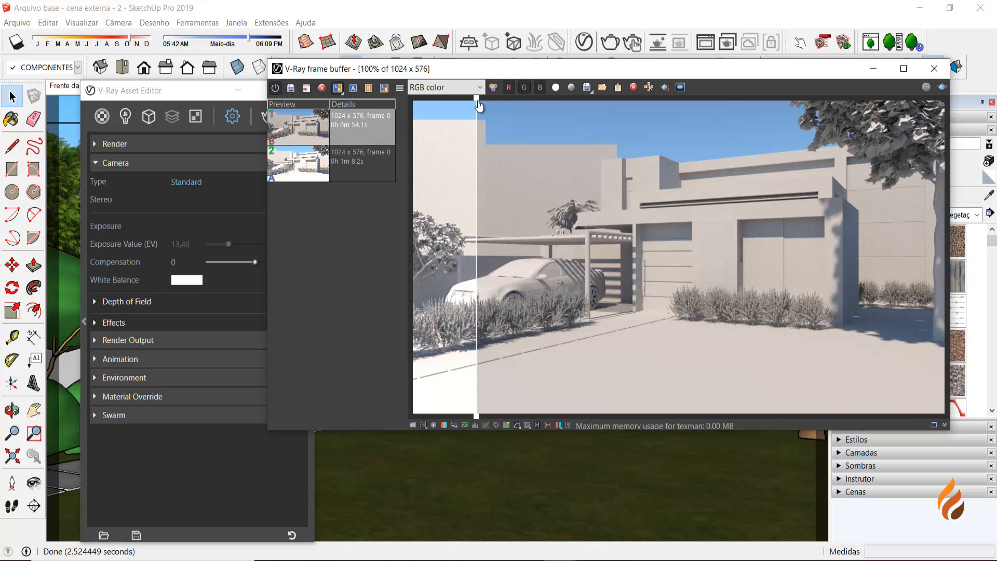
pyautogui.moveTo(476, 109); pyautogui.dragTo(879, 155)
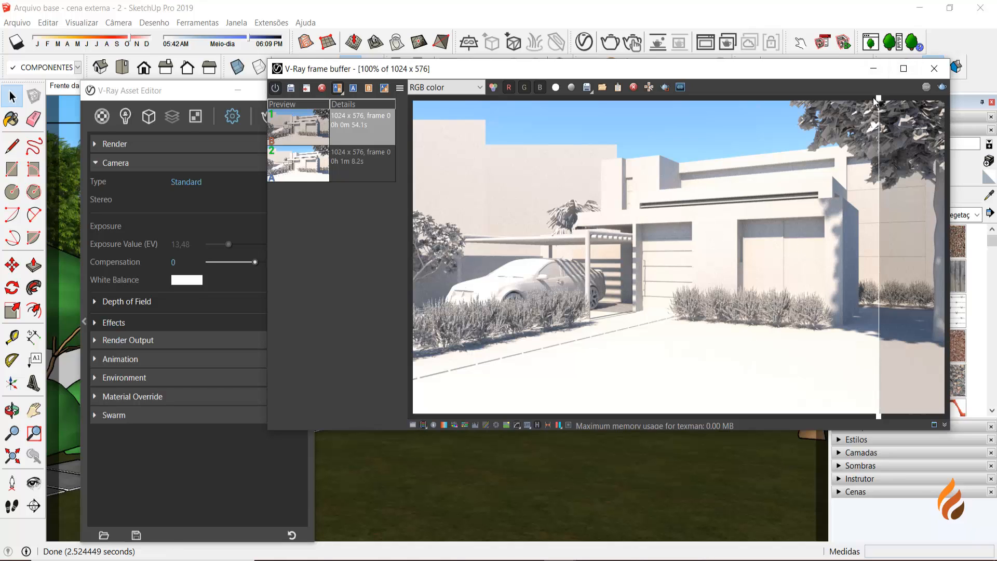
pyautogui.moveTo(878, 104); pyautogui.dragTo(730, 120)
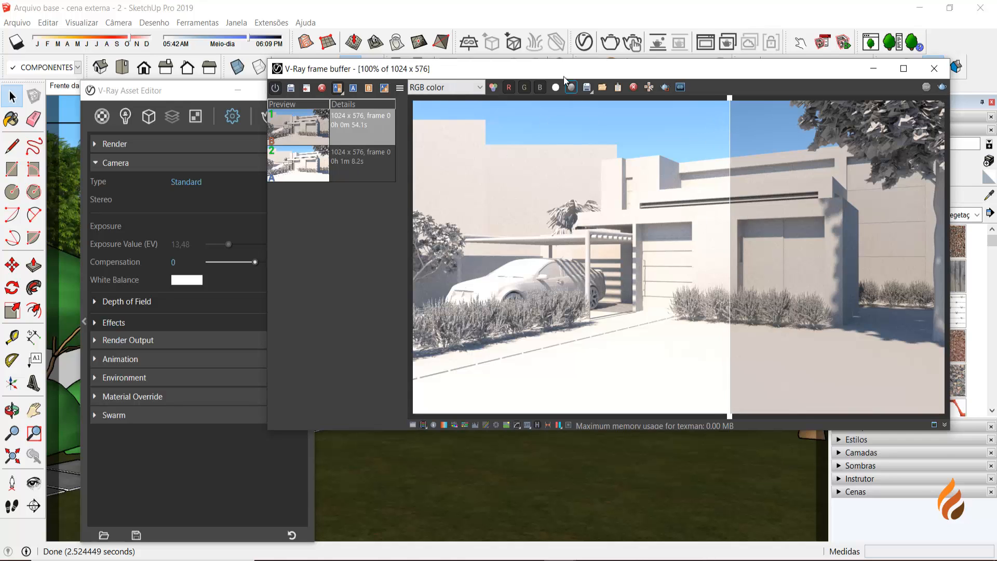
# Uncover the camera settings and toggle the Exposure Value's Auto option off and back on
pyautogui.moveTo(563, 76); pyautogui.dragTo(652, 77)
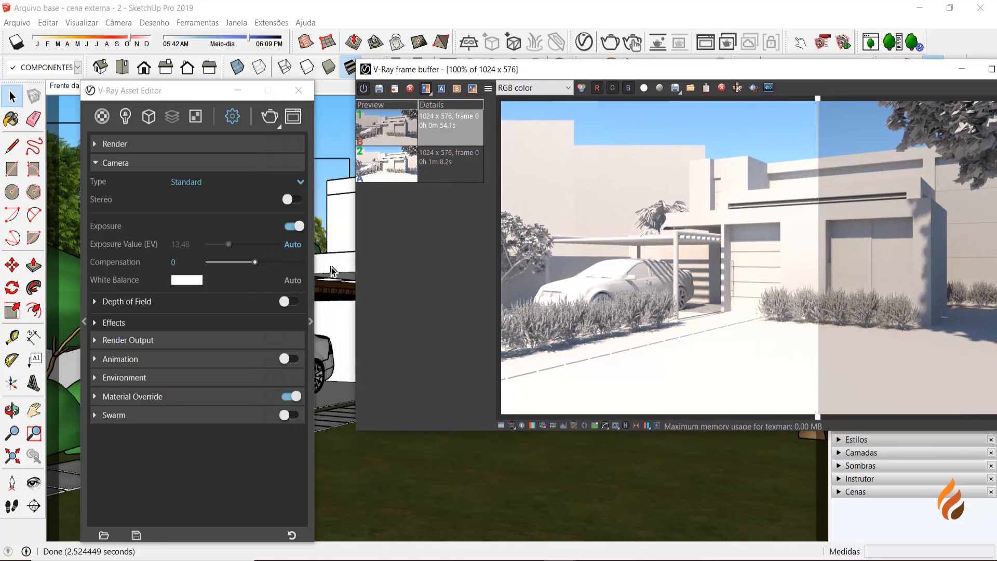
pyautogui.click(290, 244)
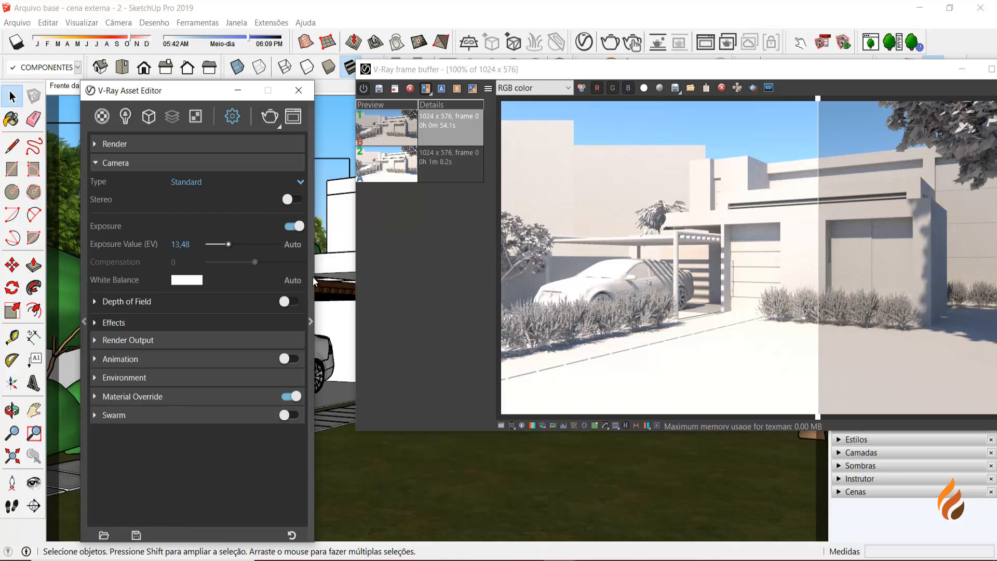
pyautogui.click(293, 244)
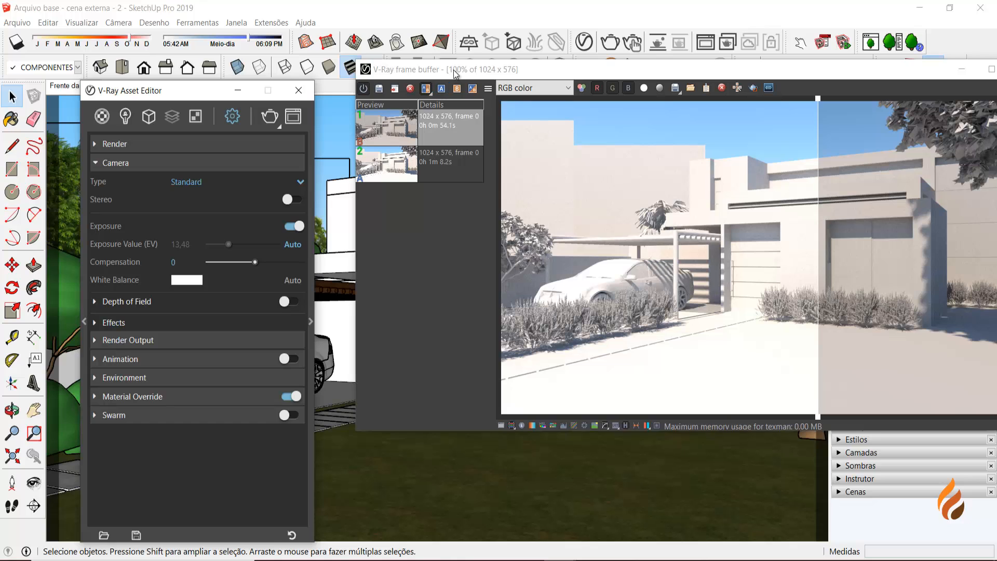
# Examine the A/B comparison alongside the Compensation setting's description and allowed range for automatic exposure
pyautogui.moveTo(455, 70); pyautogui.dragTo(371, 29)
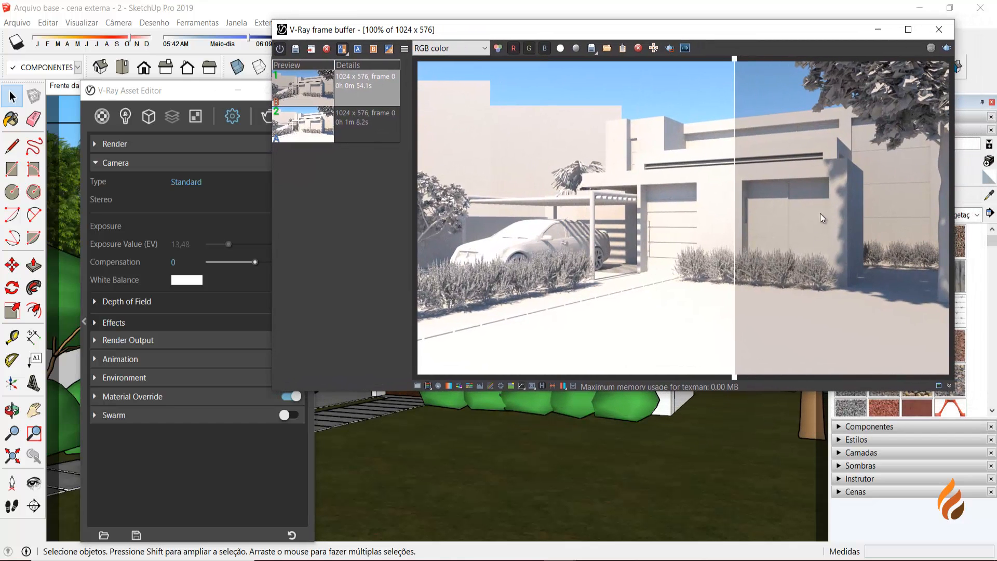
pyautogui.moveTo(690, 33); pyautogui.dragTo(757, 41)
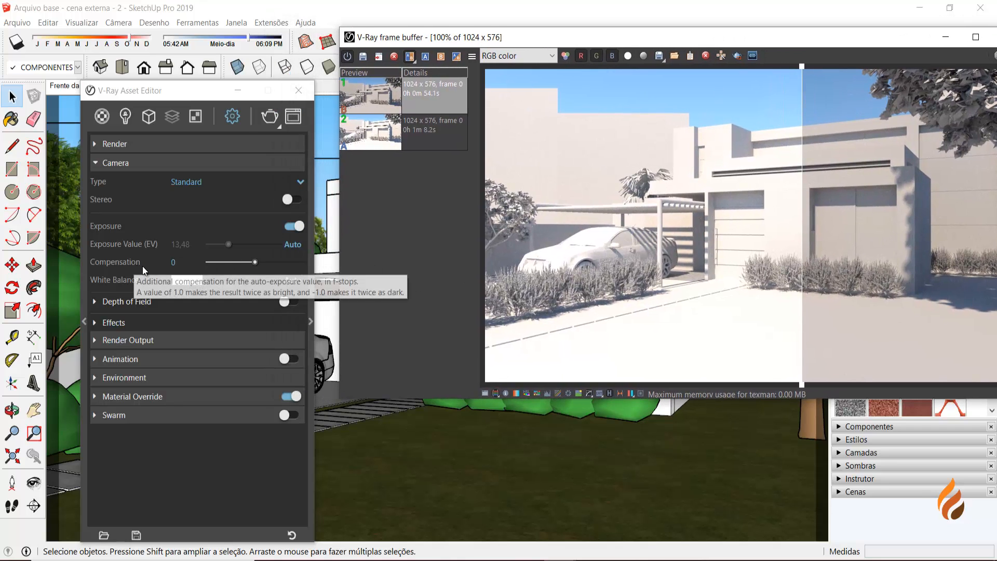
pyautogui.moveTo(172, 276)
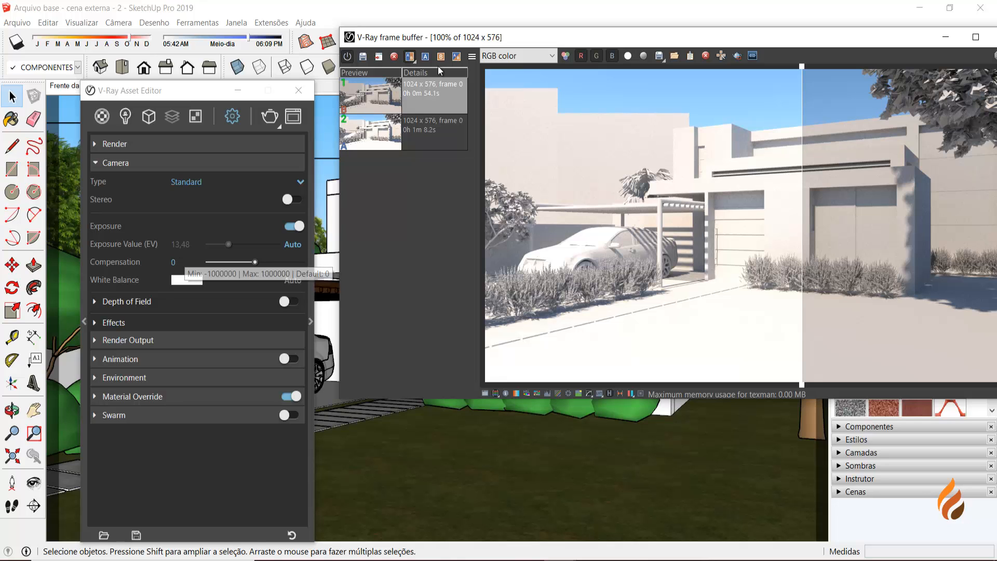
pyautogui.moveTo(469, 40); pyautogui.dragTo(369, 17)
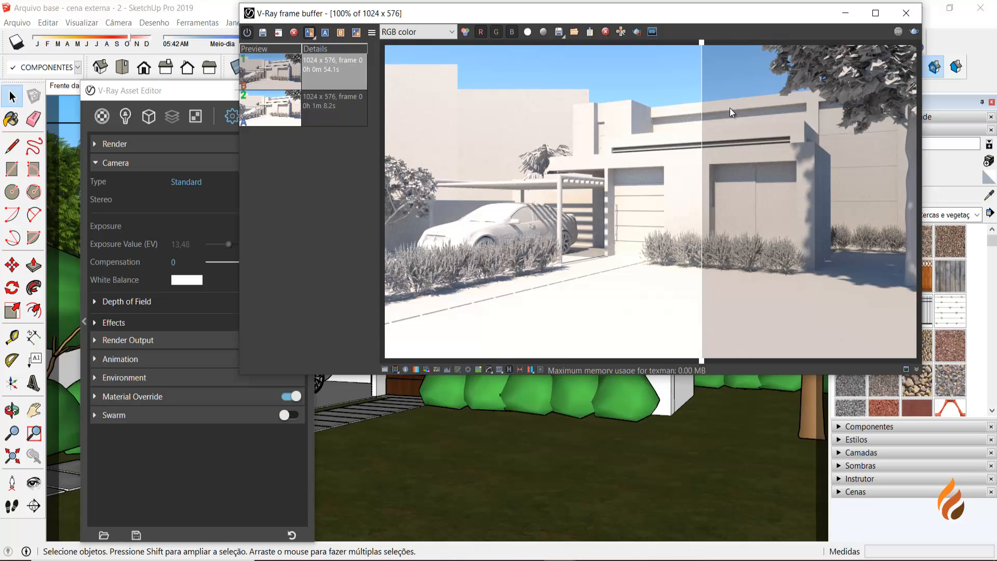
pyautogui.moveTo(669, 14); pyautogui.dragTo(769, 108)
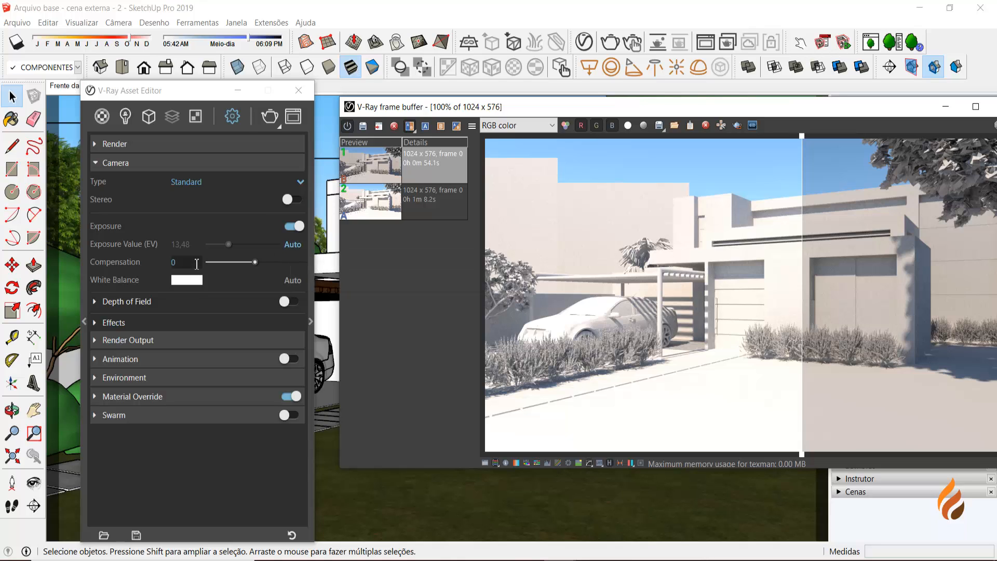
# Switch the Exposure Value from Auto back to manual, keeping the compared renders in view
pyautogui.click(290, 244)
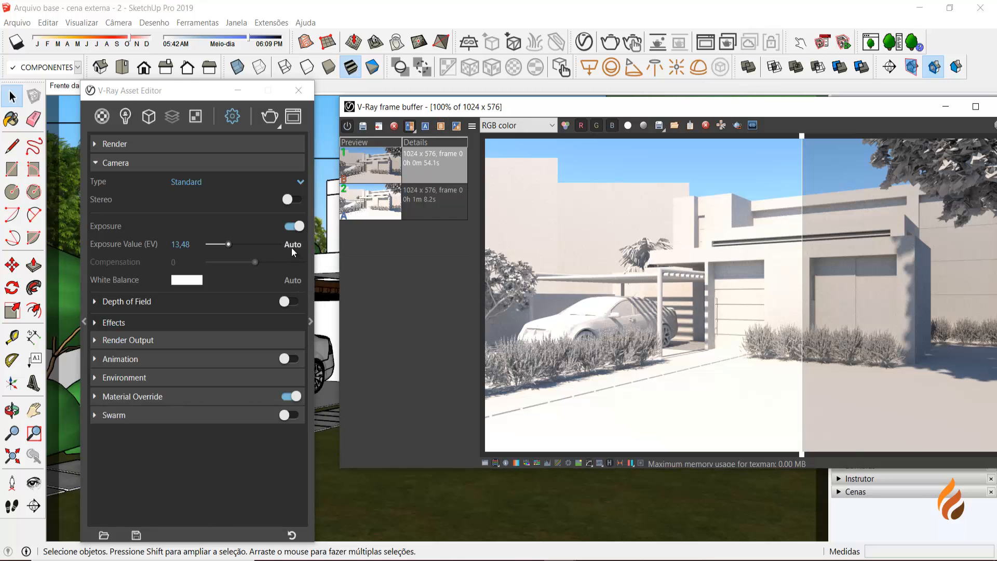
pyautogui.moveTo(491, 108); pyautogui.dragTo(462, 84)
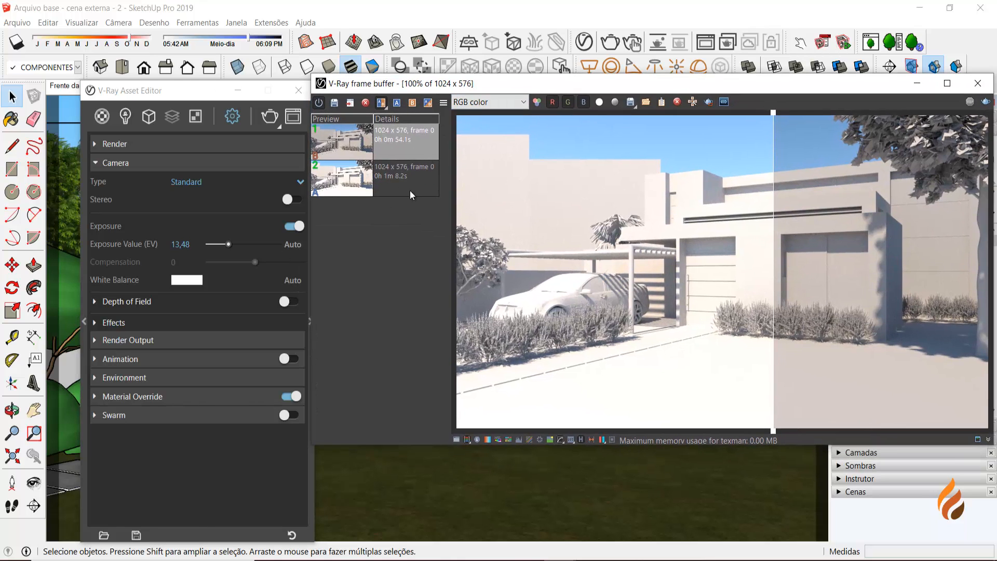
pyautogui.click(174, 247)
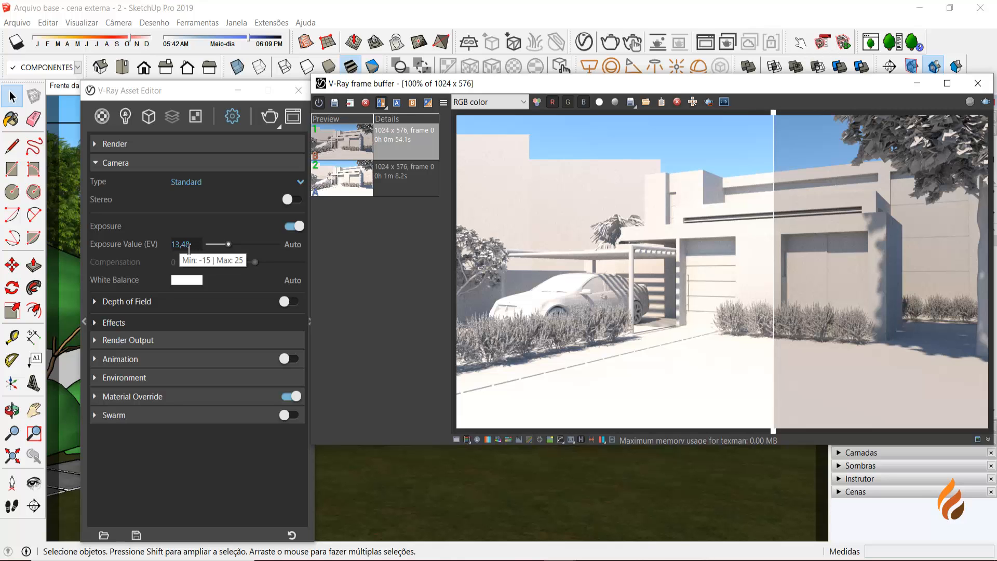
pyautogui.moveTo(562, 90); pyautogui.dragTo(493, 66)
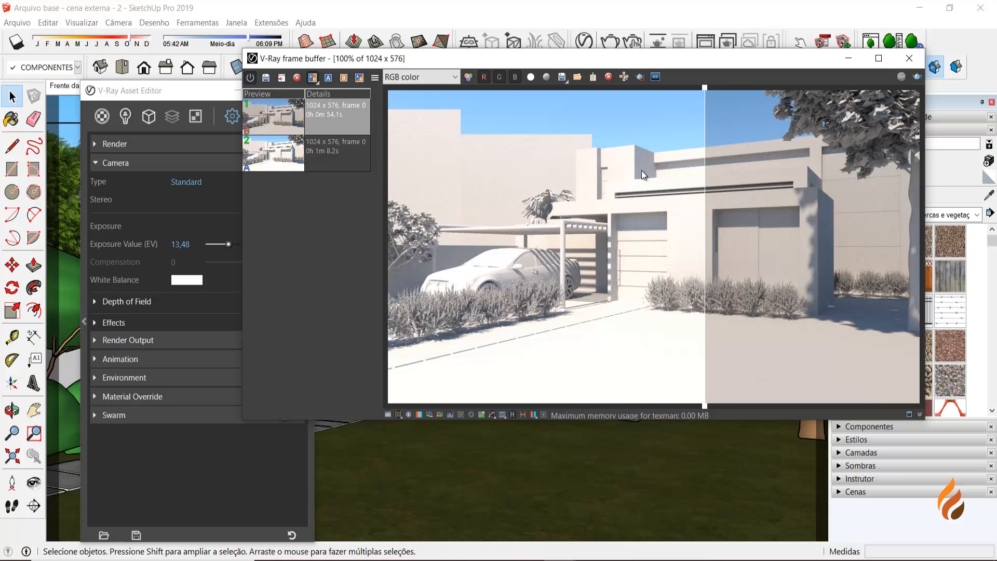
# Turn off the A/B comparison and load the manual-exposure render from the history into the frame buffer
pyautogui.click(312, 77)
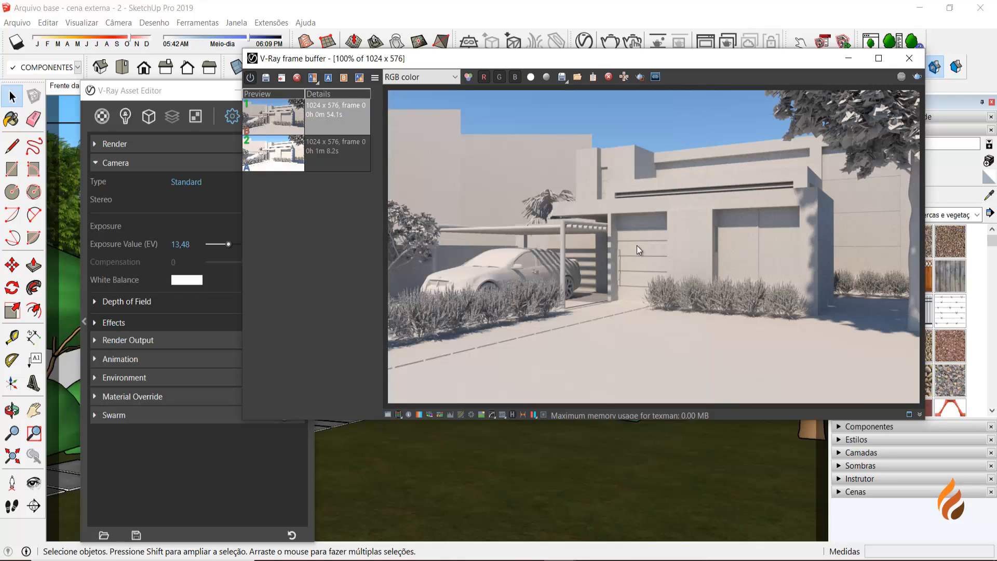
pyautogui.click(294, 158)
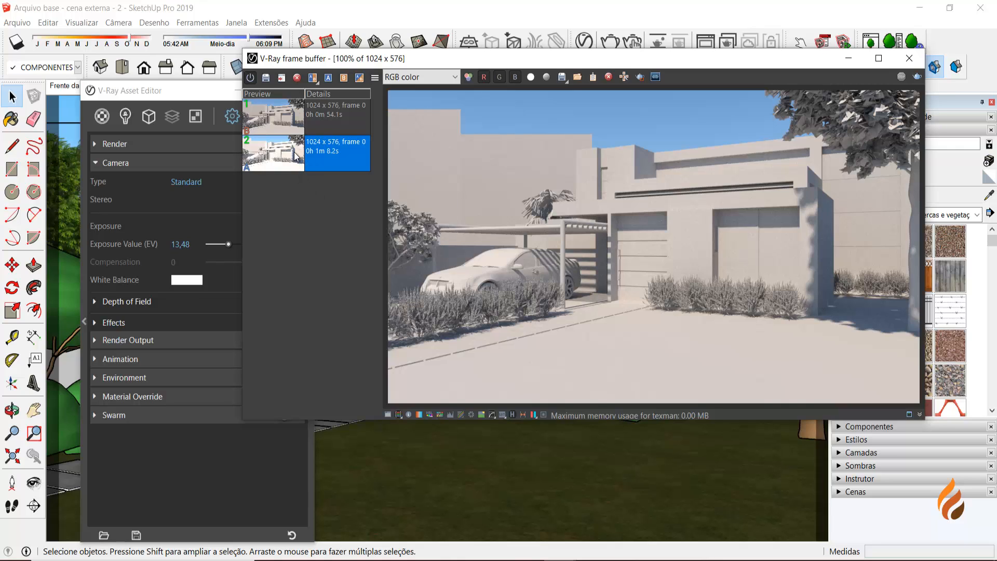
pyautogui.click(282, 78)
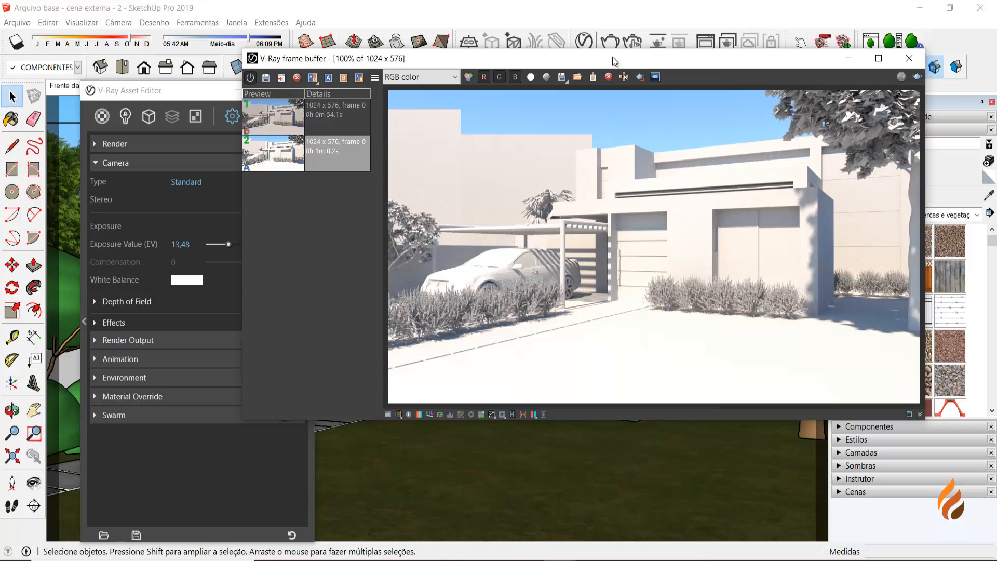
# Arrange the settings and the render side by side and read the description of the White Balance setting
pyautogui.moveTo(612, 57); pyautogui.dragTo(686, 67)
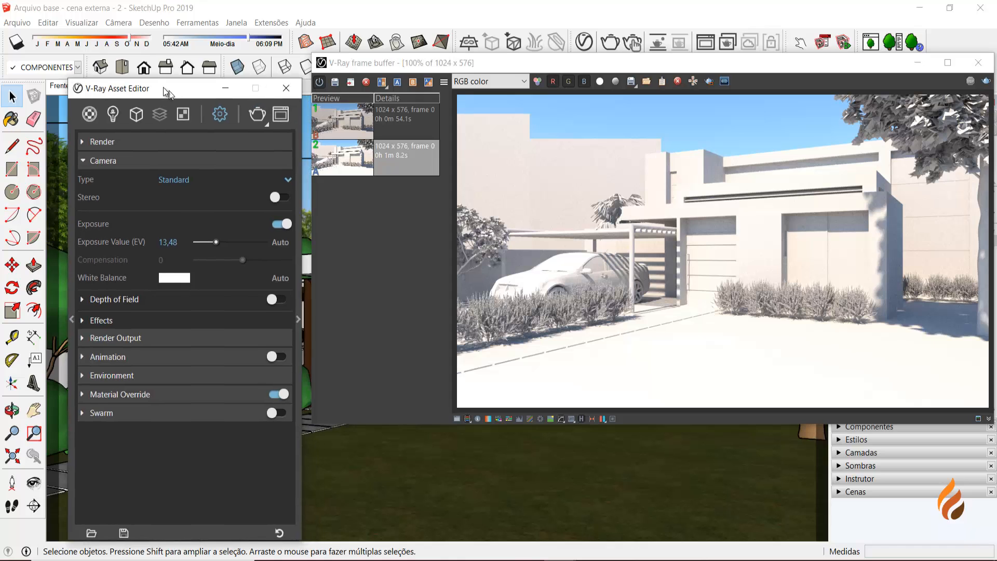
pyautogui.moveTo(170, 91); pyautogui.dragTo(134, 74)
pyautogui.moveTo(463, 70); pyautogui.dragTo(438, 64)
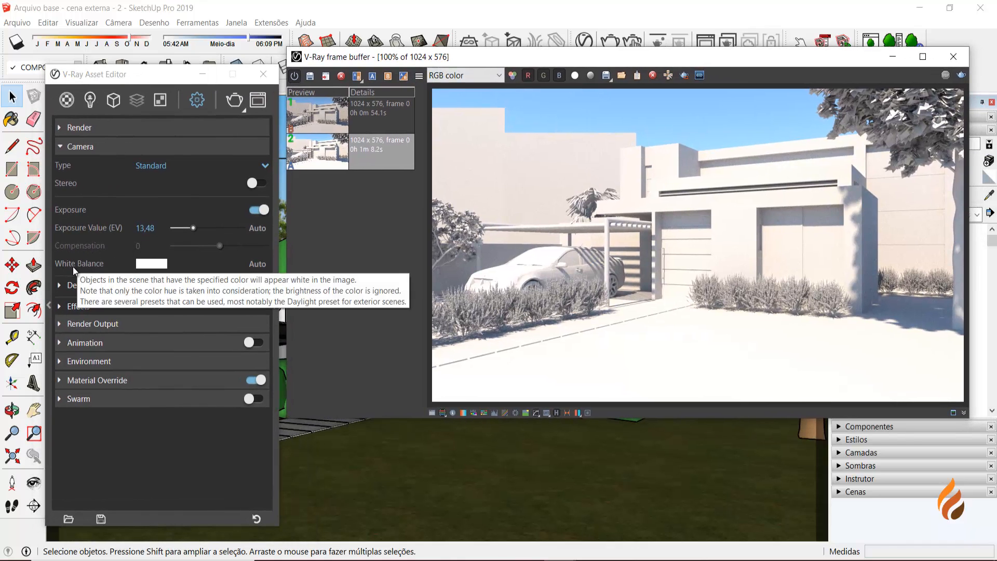
pyautogui.moveTo(90, 267)
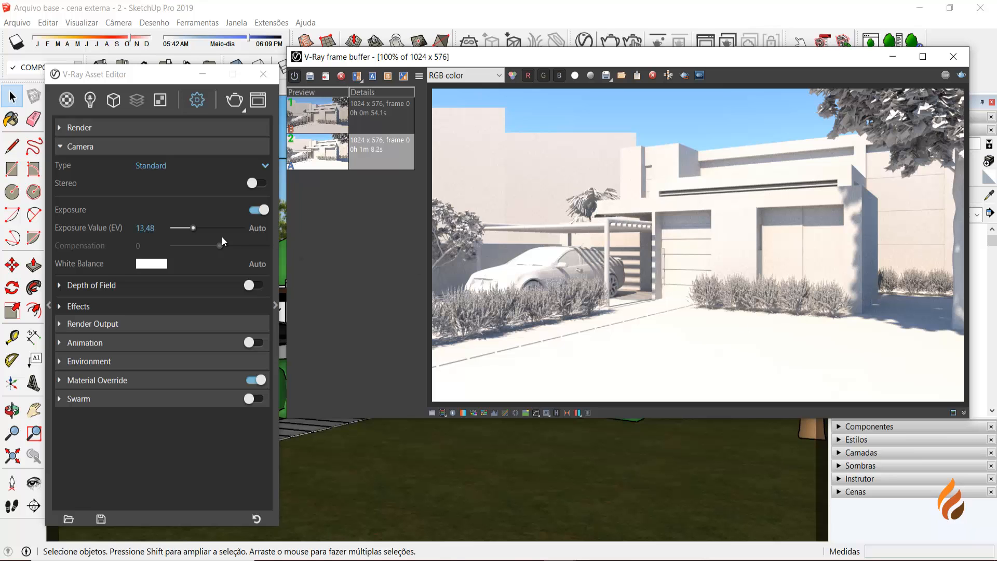
# Try a pinkish White Balance color of R 0,776, G 0,55, B 0,55 for the camera
pyautogui.click(156, 265)
pyautogui.moveTo(393, 170); pyautogui.dragTo(384, 182)
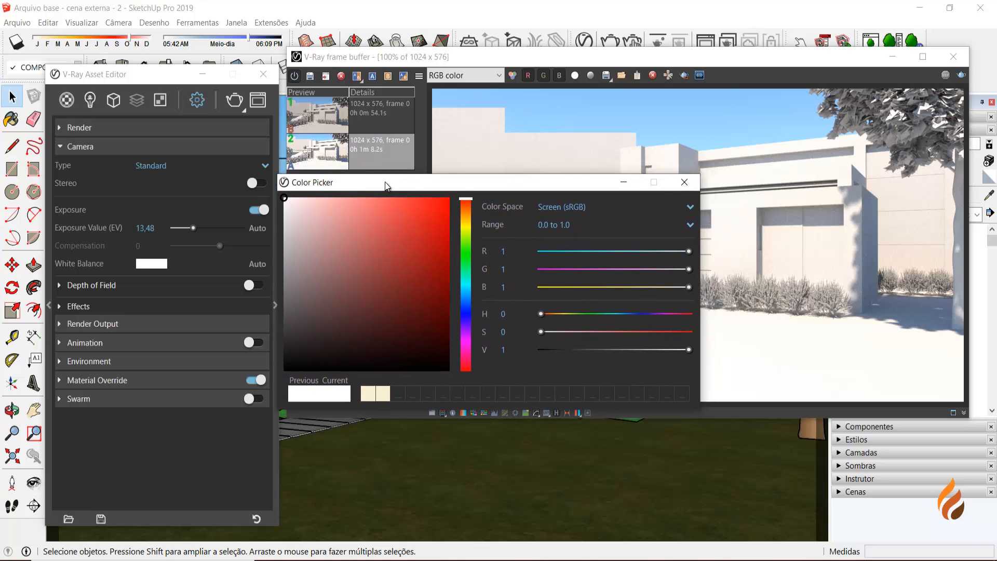
pyautogui.click(332, 236)
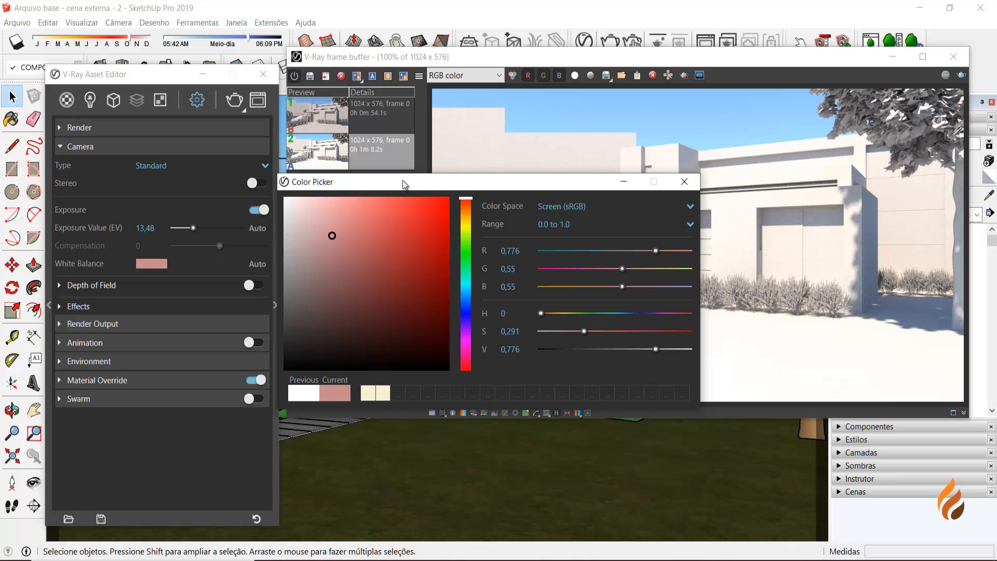
pyautogui.moveTo(403, 179); pyautogui.dragTo(340, 322)
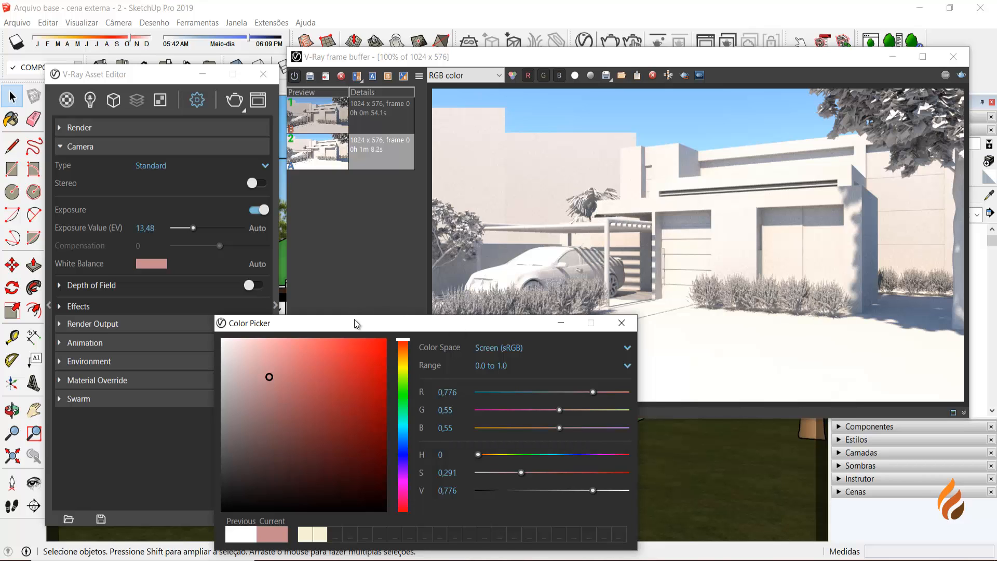
pyautogui.moveTo(354, 319); pyautogui.dragTo(357, 273)
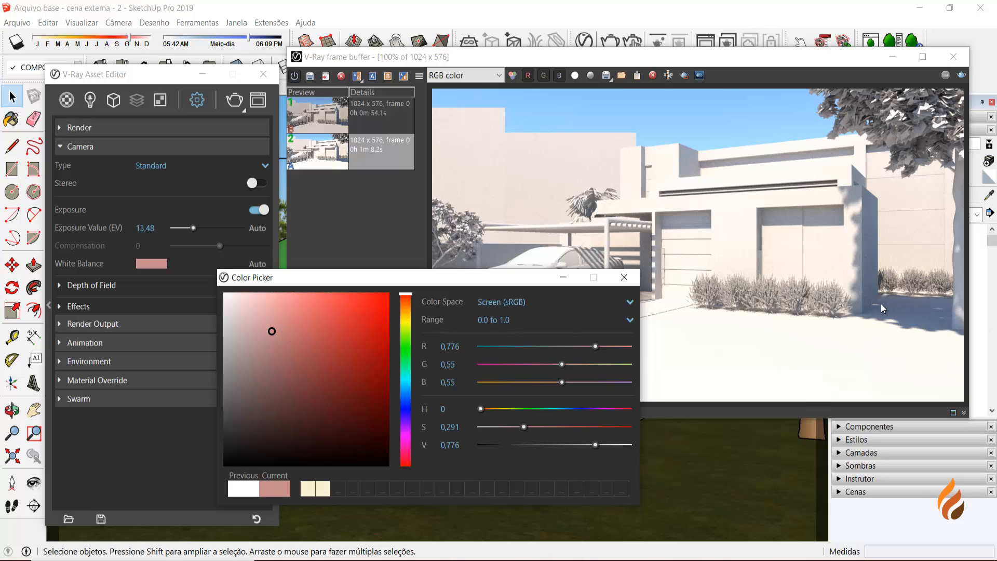
pyautogui.click(625, 278)
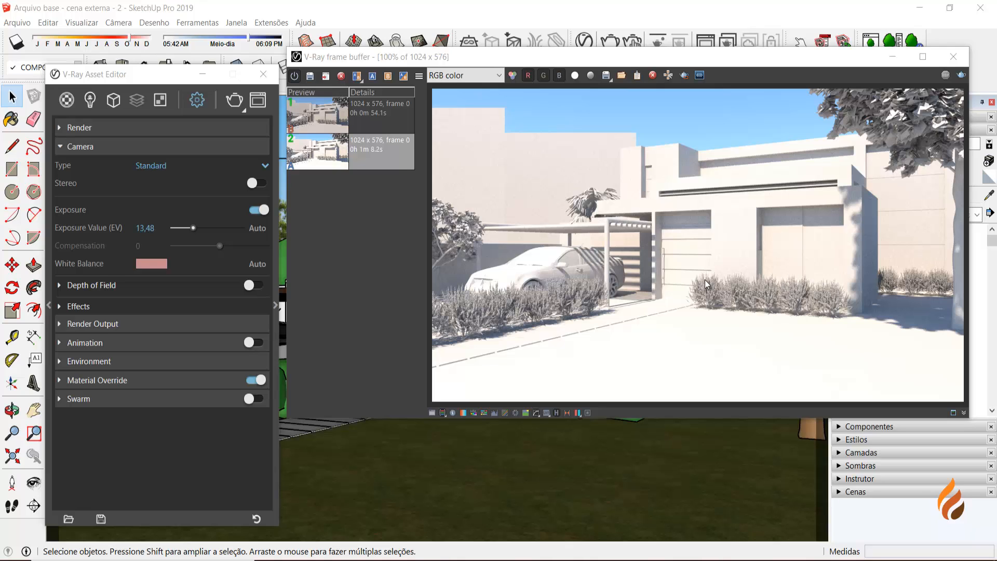
# Reset the White Balance color to pure white and switch White Balance to Auto
pyautogui.click(152, 265)
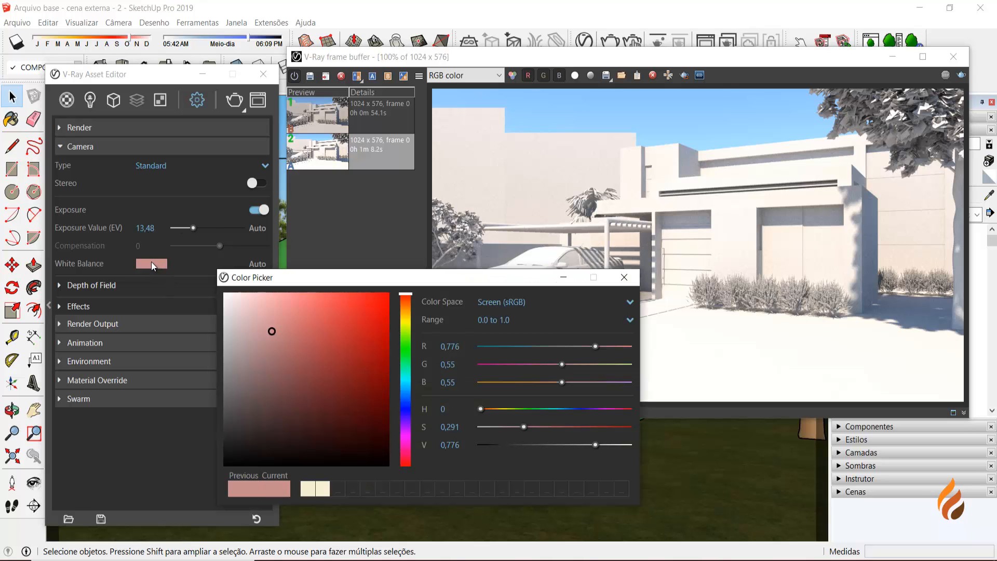
pyautogui.click(223, 293)
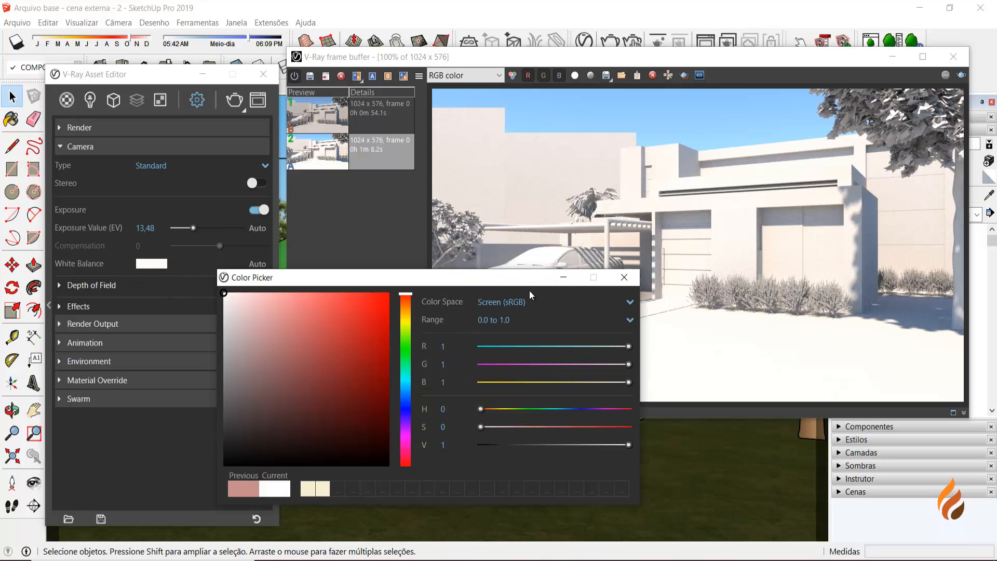
pyautogui.click(621, 279)
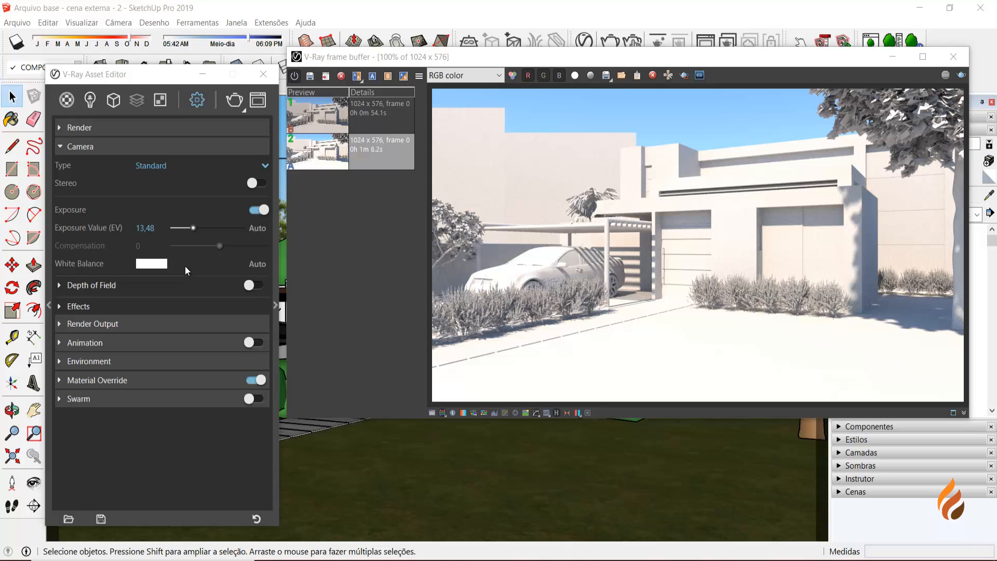
pyautogui.click(258, 265)
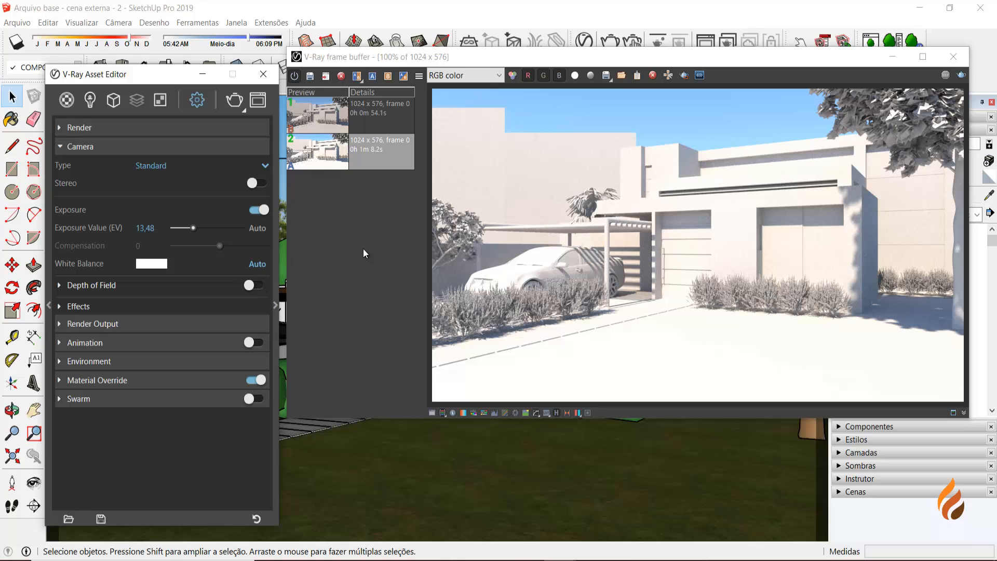
# Render the scene with automatic White Balance, clear the A mark in the history and save the new render there
pyautogui.click(961, 75)
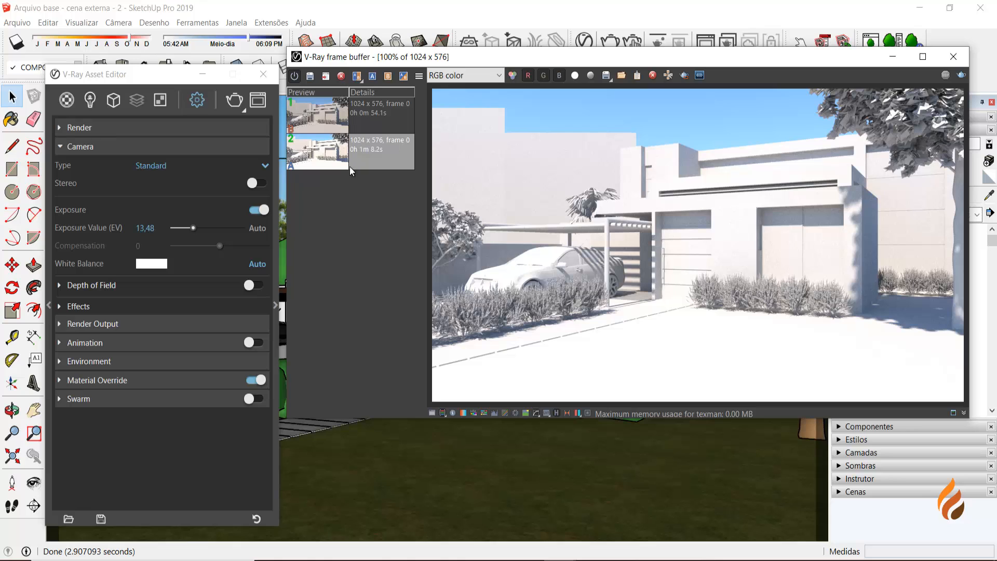
pyautogui.click(330, 166)
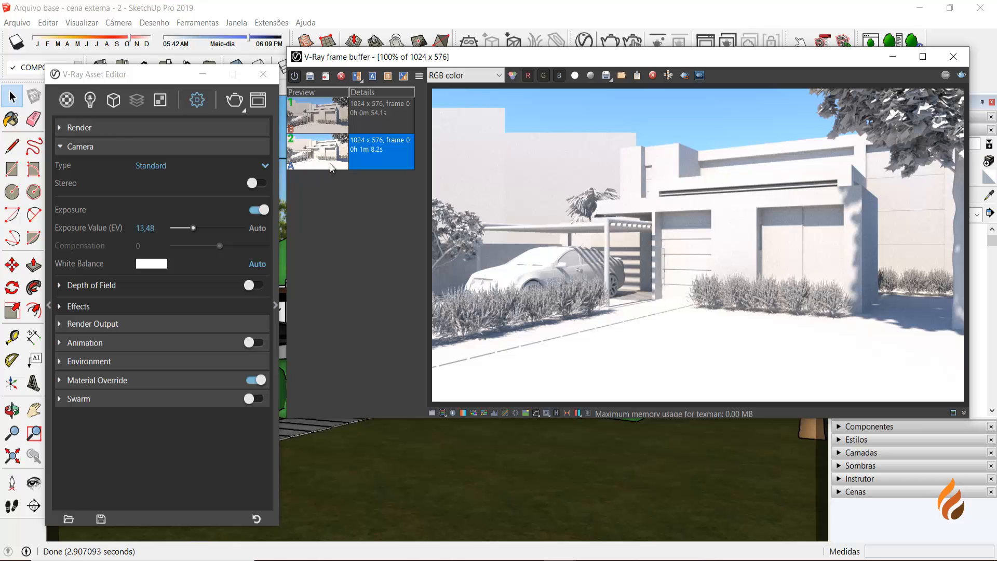
pyautogui.click(373, 76)
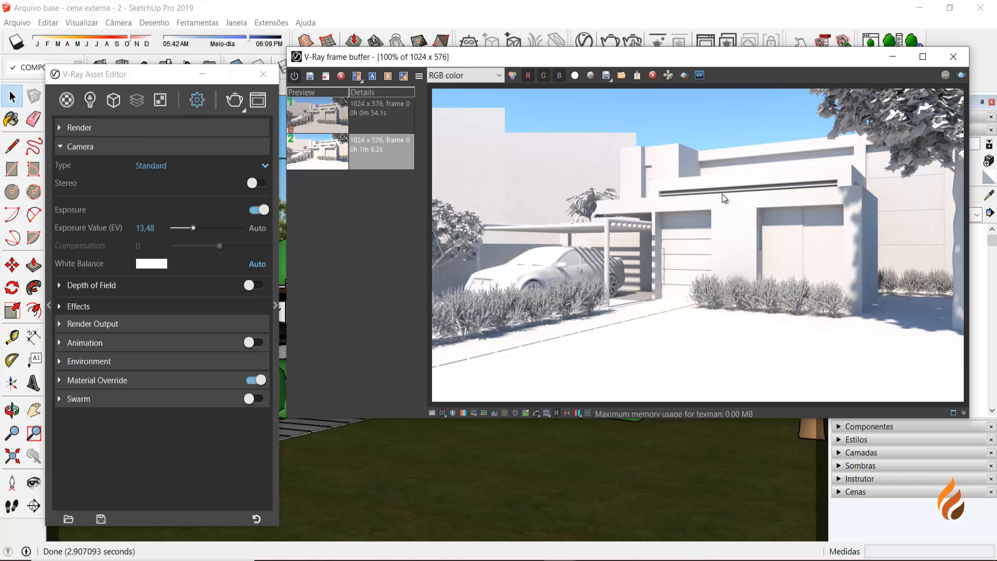
pyautogui.click(310, 77)
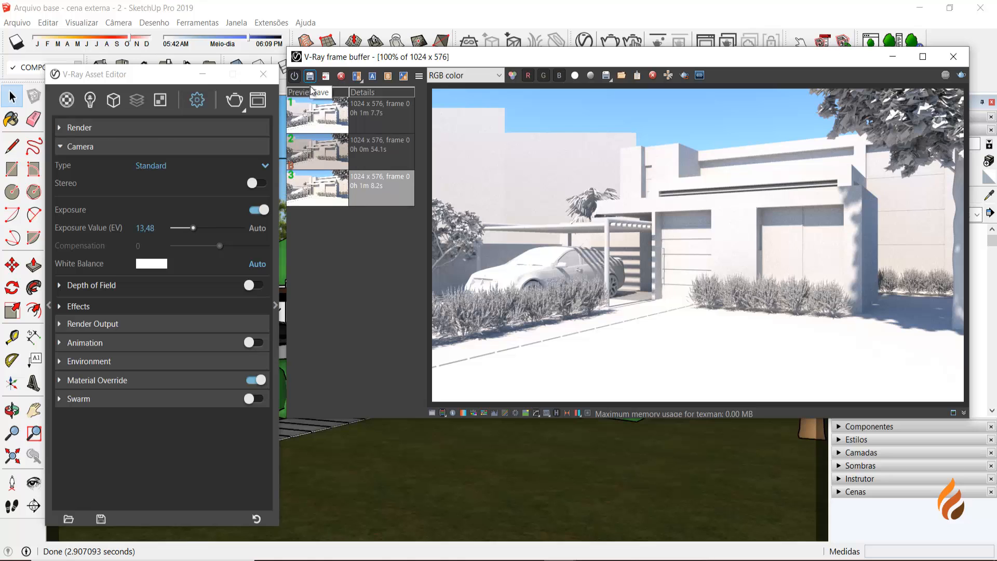
# Set the newly saved render as image B and sweep the comparison line across the house to compare the renders
pyautogui.click(328, 116)
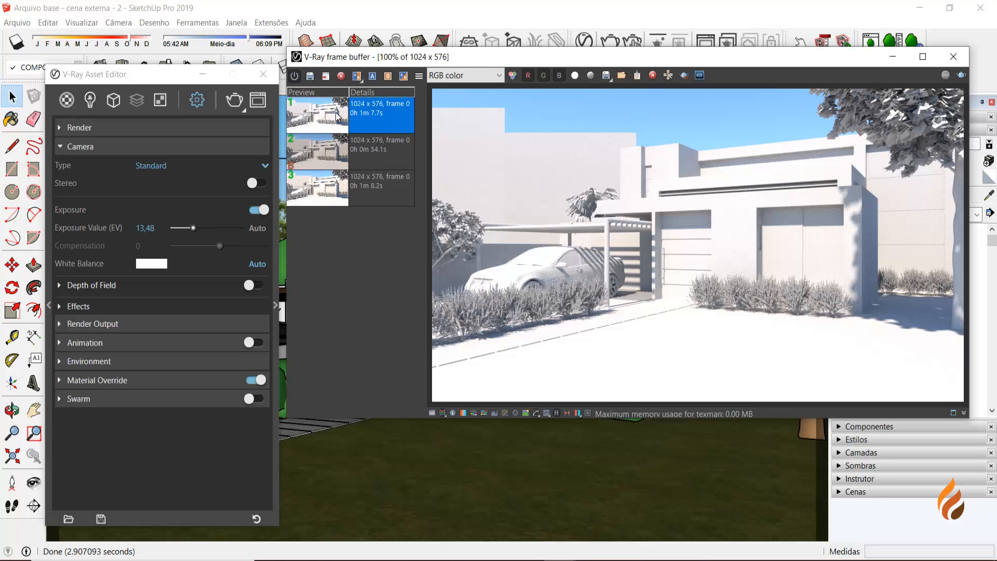
pyautogui.click(388, 77)
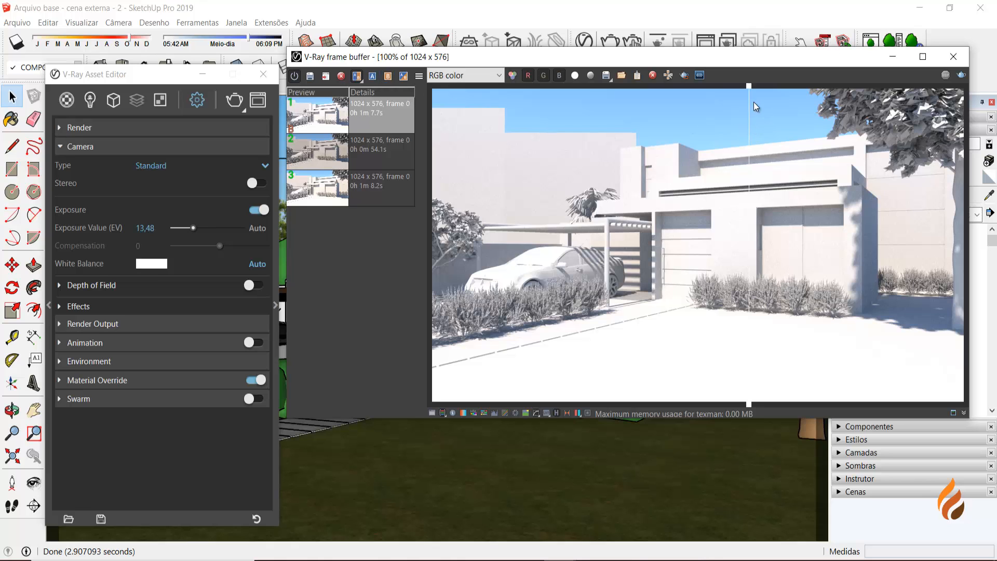
pyautogui.moveTo(748, 97); pyautogui.dragTo(856, 104)
pyautogui.moveTo(858, 111); pyautogui.dragTo(511, 79)
pyautogui.moveTo(514, 128); pyautogui.dragTo(887, 150)
pyautogui.click(780, 176)
# Turn off automatic White Balance for the camera and examine the wall and car tones on both sides of the comparison line
pyautogui.click(257, 266)
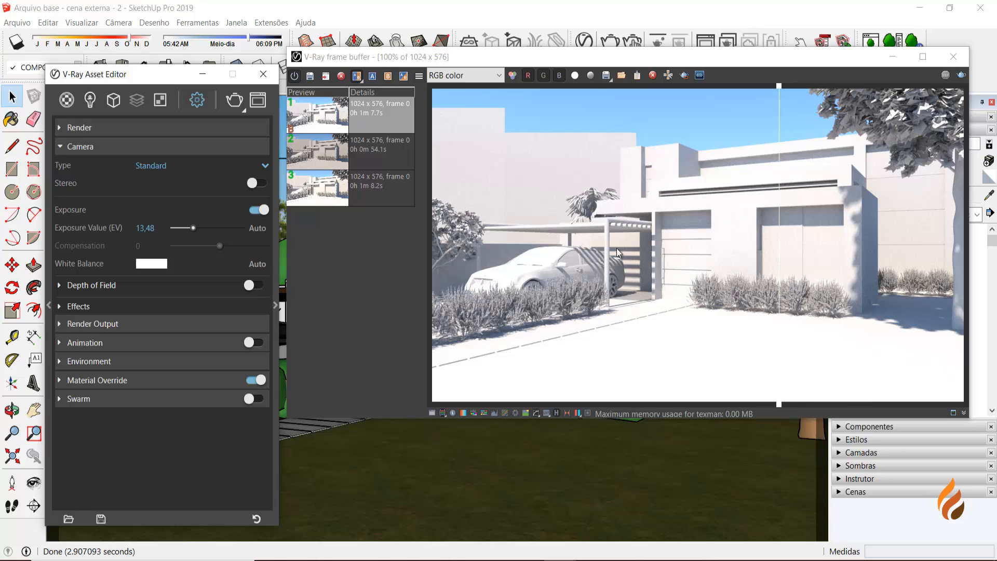
pyautogui.moveTo(780, 207); pyautogui.dragTo(913, 228)
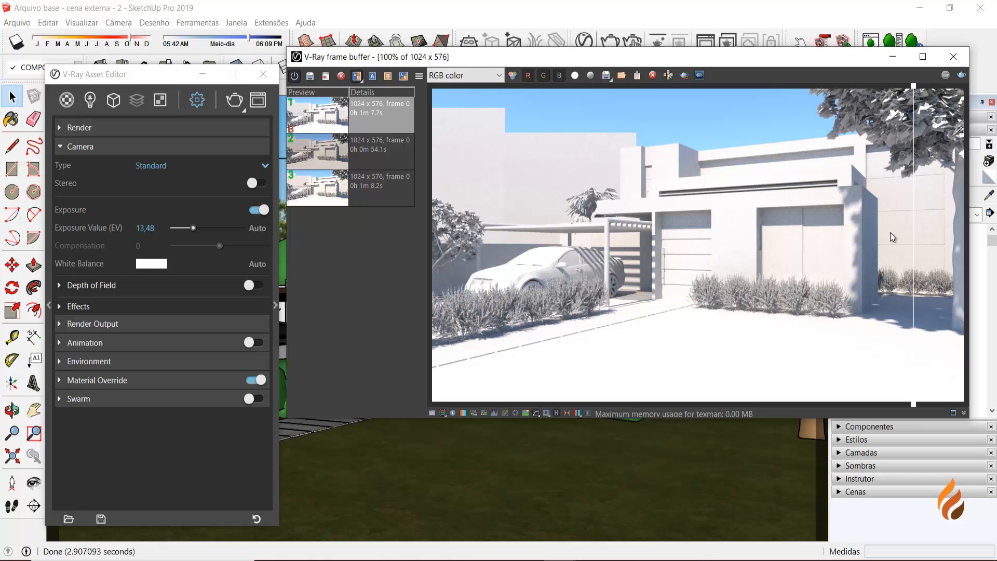
pyautogui.moveTo(916, 239); pyautogui.dragTo(842, 252)
pyautogui.moveTo(633, 229); pyautogui.dragTo(887, 242)
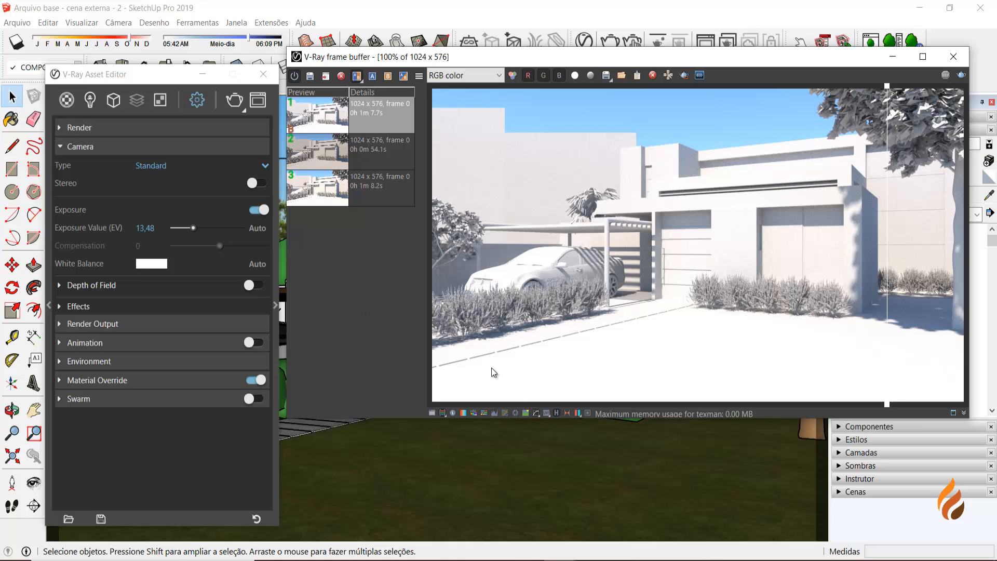
# Hide the render history and select the SunLight among the scene's lights, keeping the settings beside the render
pyautogui.click(557, 413)
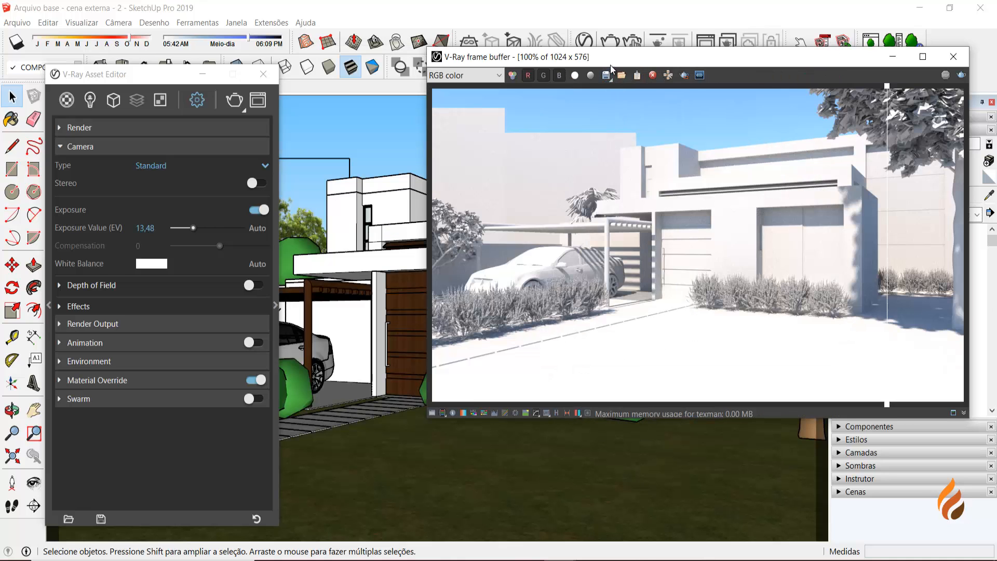
pyautogui.moveTo(617, 61); pyautogui.dragTo(620, 62)
pyautogui.moveTo(151, 74); pyautogui.dragTo(232, 54)
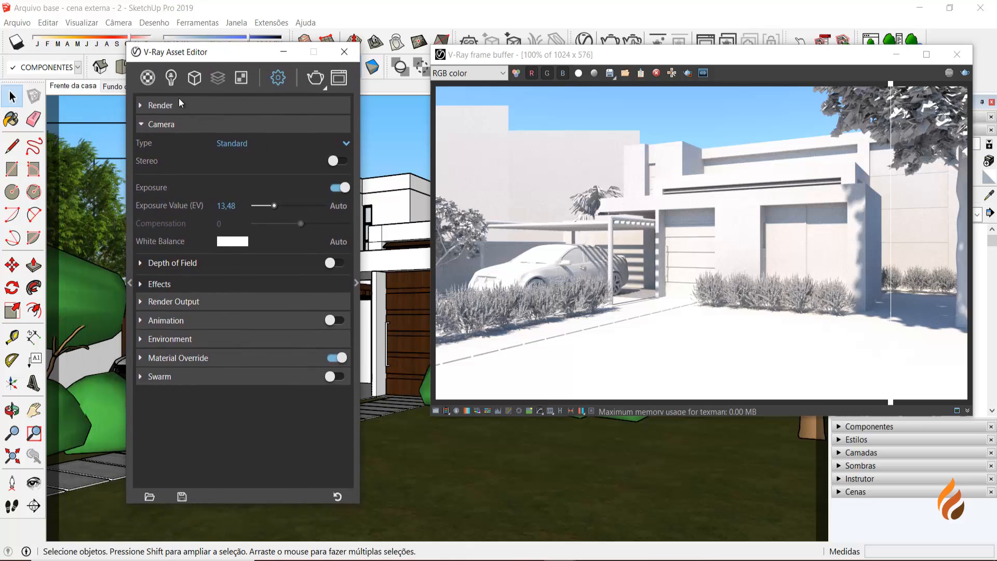
pyautogui.click(171, 77)
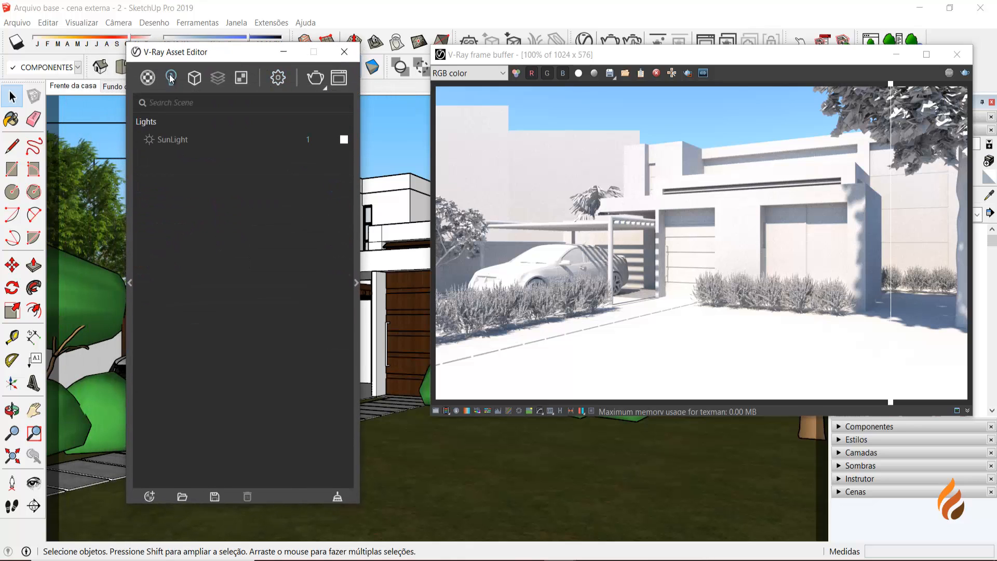
pyautogui.click(174, 141)
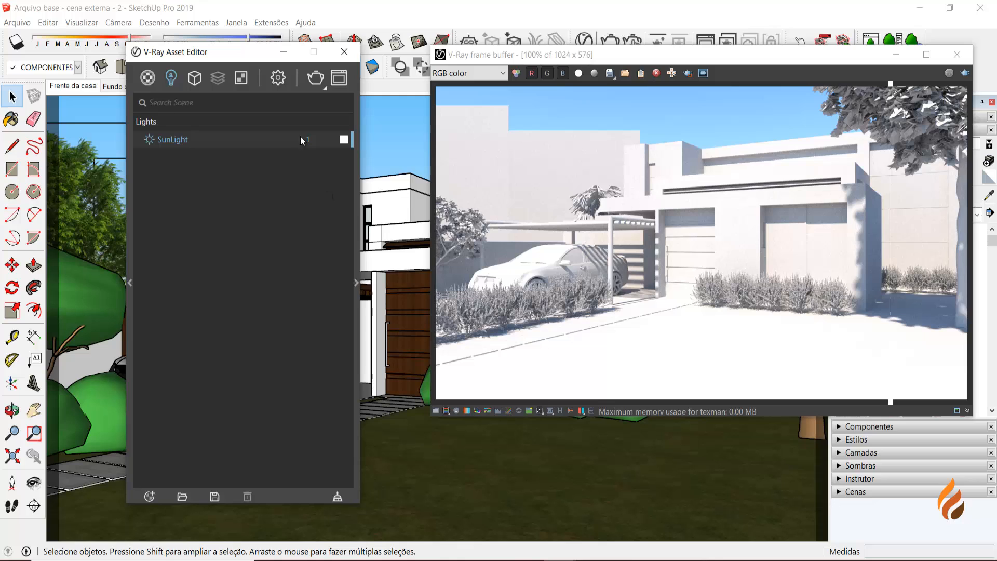
pyautogui.moveTo(234, 51); pyautogui.dragTo(169, 57)
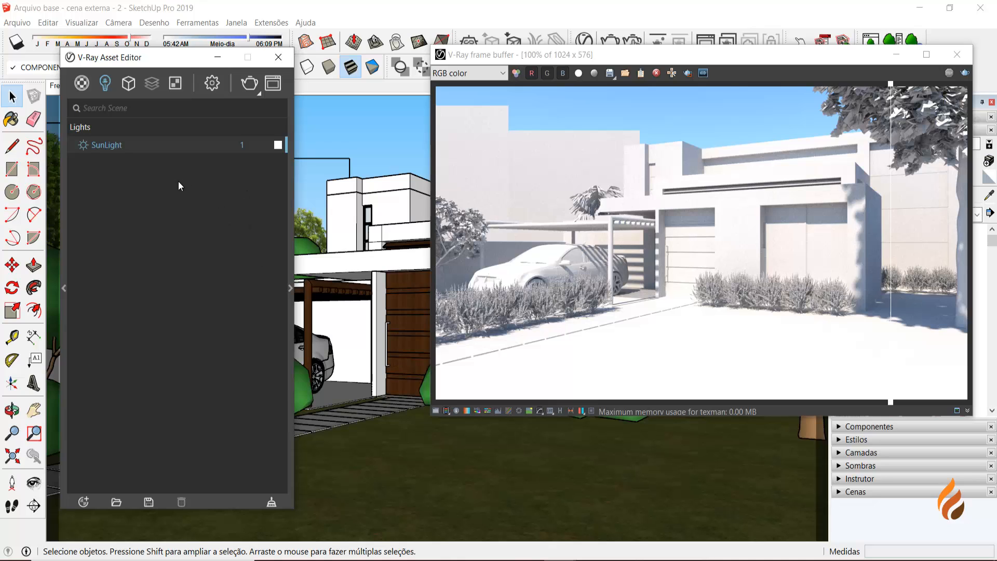
# Open the SunLight's parameters and expand its Options section, keeping the render in view
pyautogui.click(291, 289)
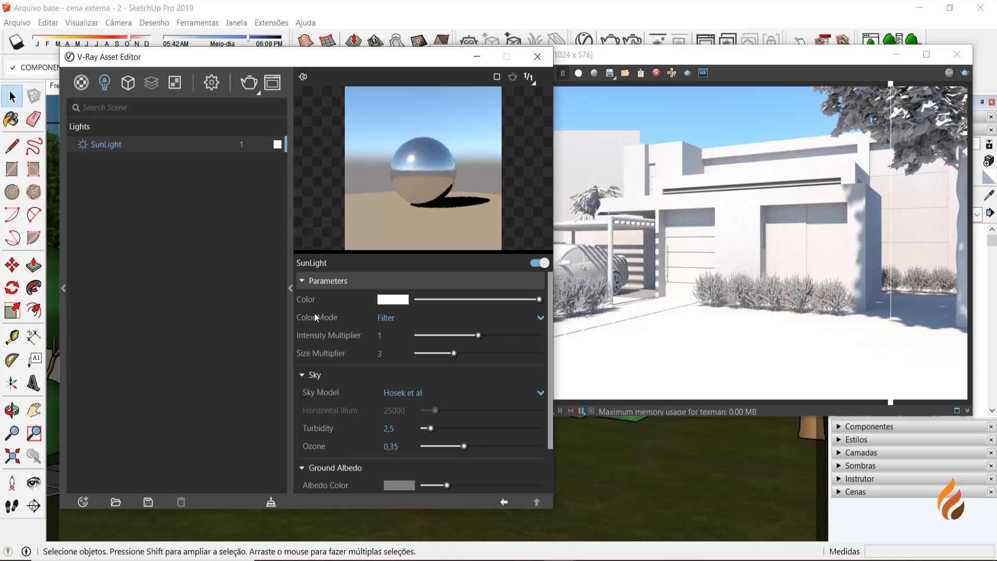
pyautogui.scroll(-2, 367, 353)
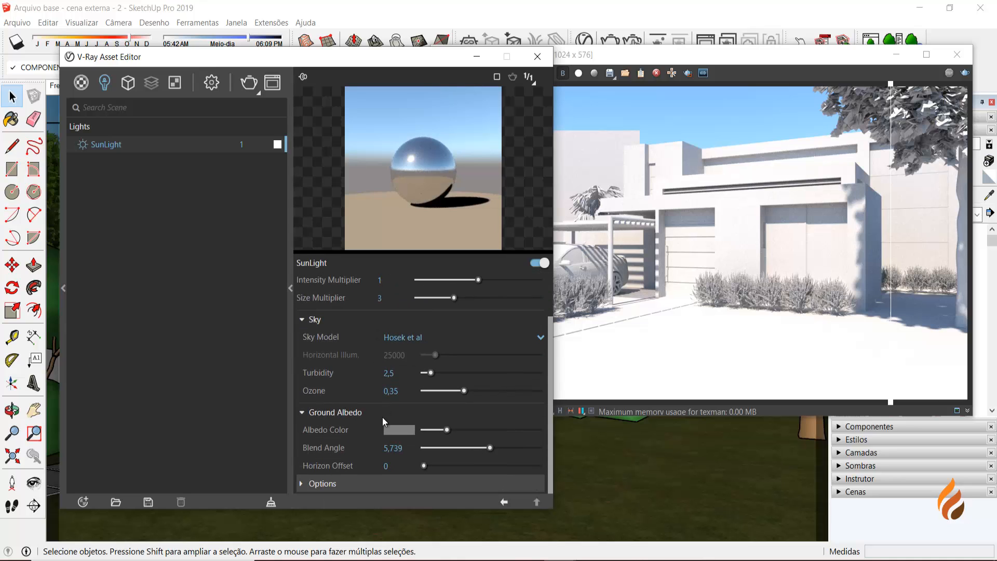
pyautogui.click(301, 484)
pyautogui.scroll(-3, 363, 397)
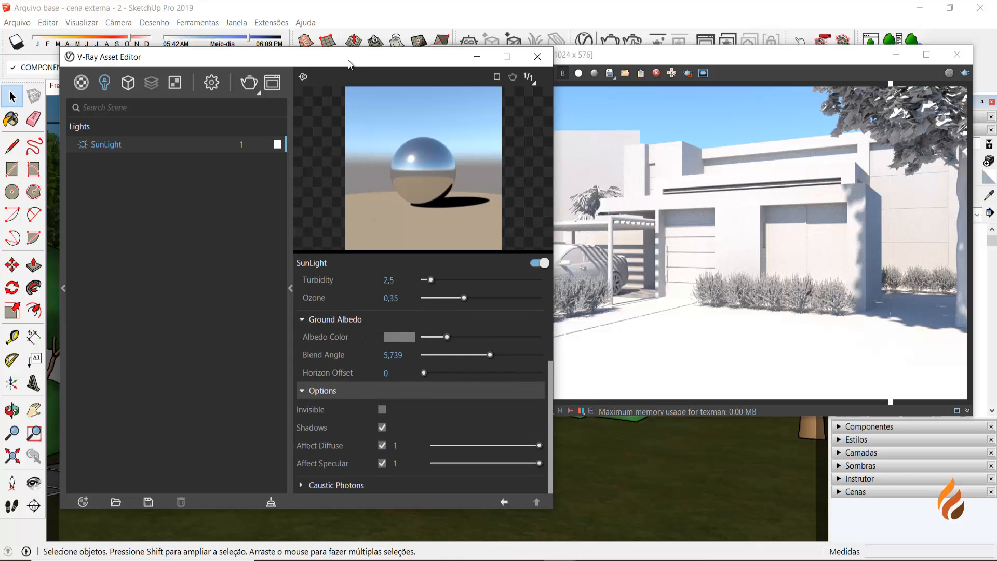
pyautogui.moveTo(349, 58); pyautogui.dragTo(300, 30)
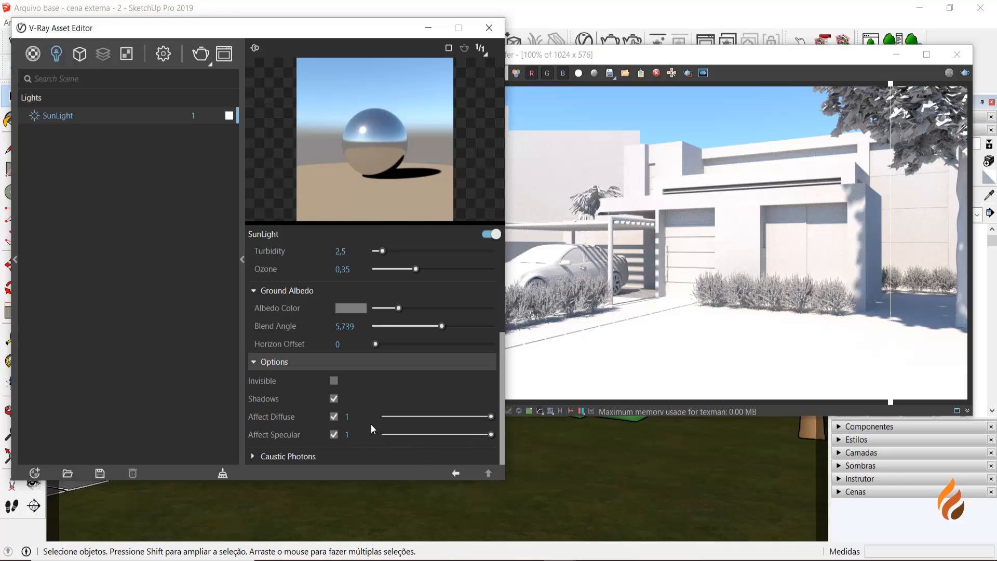
# Try an Affect Diffuse value of ,5 for the SunLight
pyautogui.click(346, 419)
pyautogui.press('BackSpace')
pyautogui.press('Return')
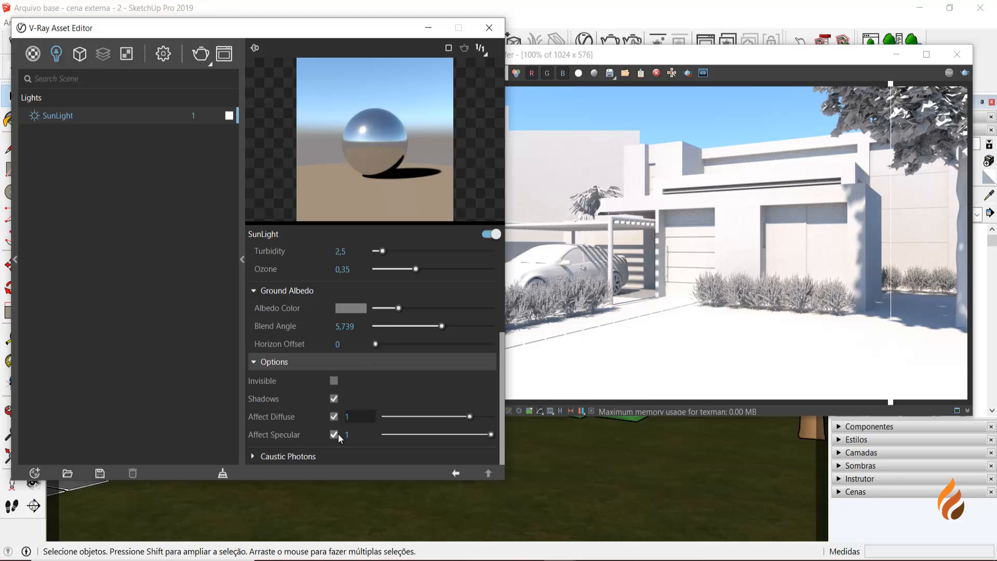
pyautogui.press('Return')
pyautogui.moveTo(362, 420); pyautogui.dragTo(337, 416)
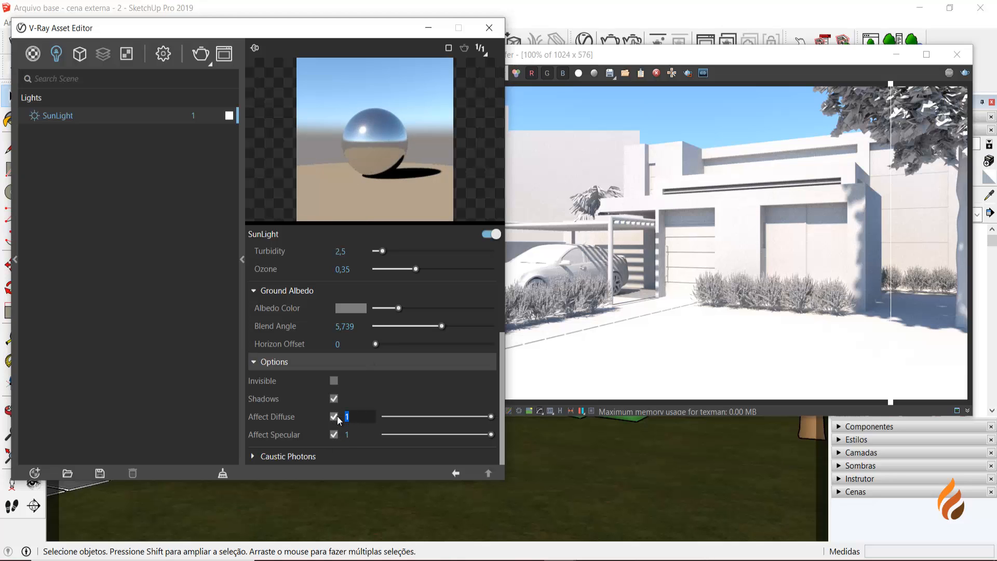
pyautogui.write(',5')
pyautogui.press('Return')
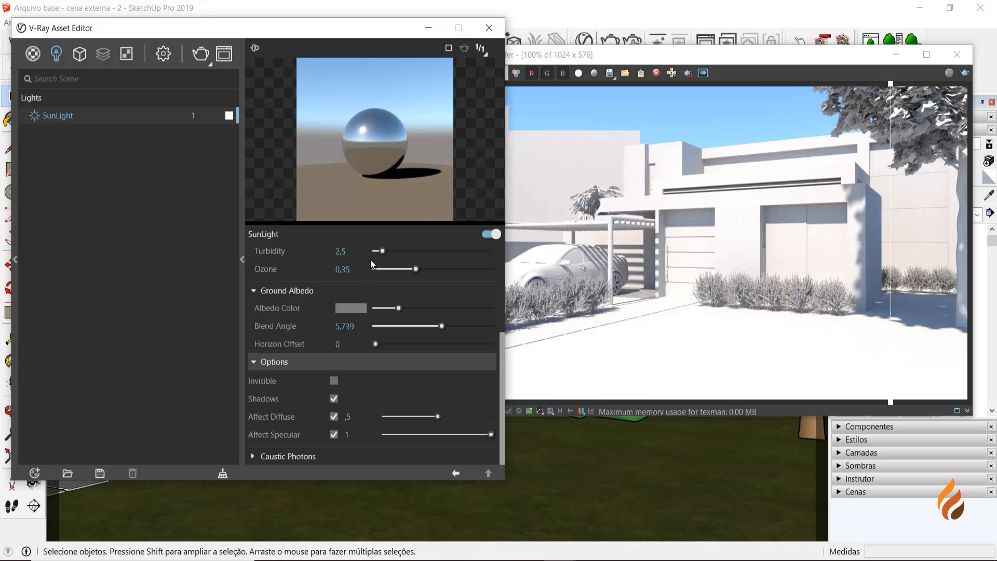
# Set the SunLight's Affect Diffuse to ,8
pyautogui.doubleClick(347, 417)
pyautogui.write(',8')
pyautogui.press('Return')
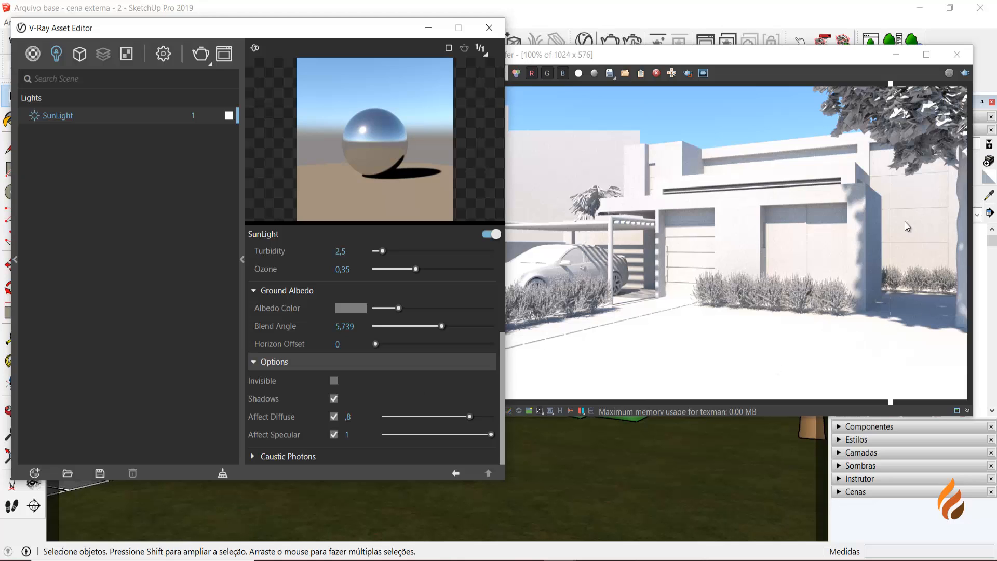
# Show the render history, turn off the A/B comparison and render the scene with the reduced sunlight diffuse
pyautogui.moveTo(314, 36)
pyautogui.mouseDown()
pyautogui.moveTo(336, 130)
pyautogui.moveTo(321, 111)
pyautogui.moveTo(263, 233)
pyautogui.moveTo(230, 274)
pyautogui.mouseUp()
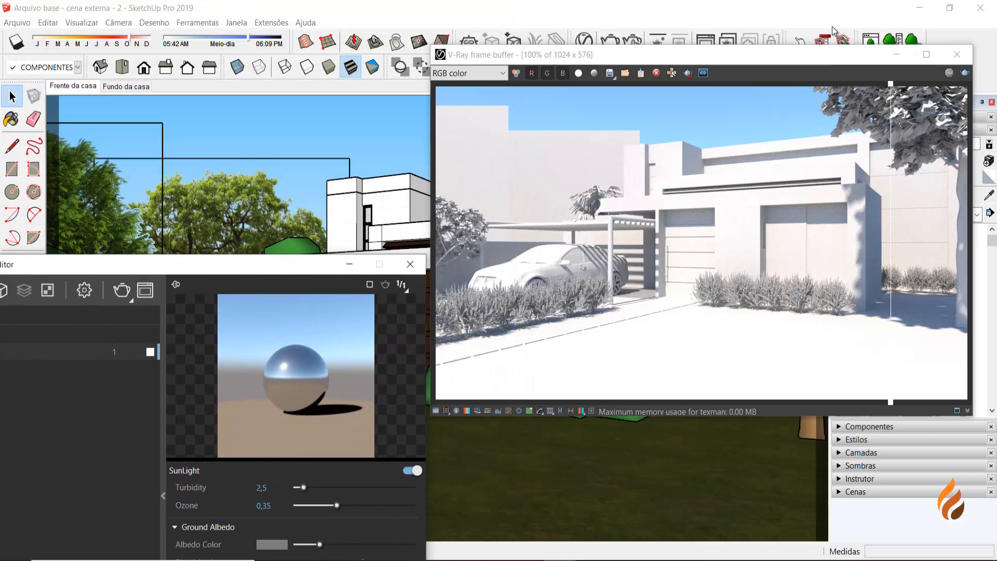
pyautogui.moveTo(826, 56); pyautogui.dragTo(838, 28)
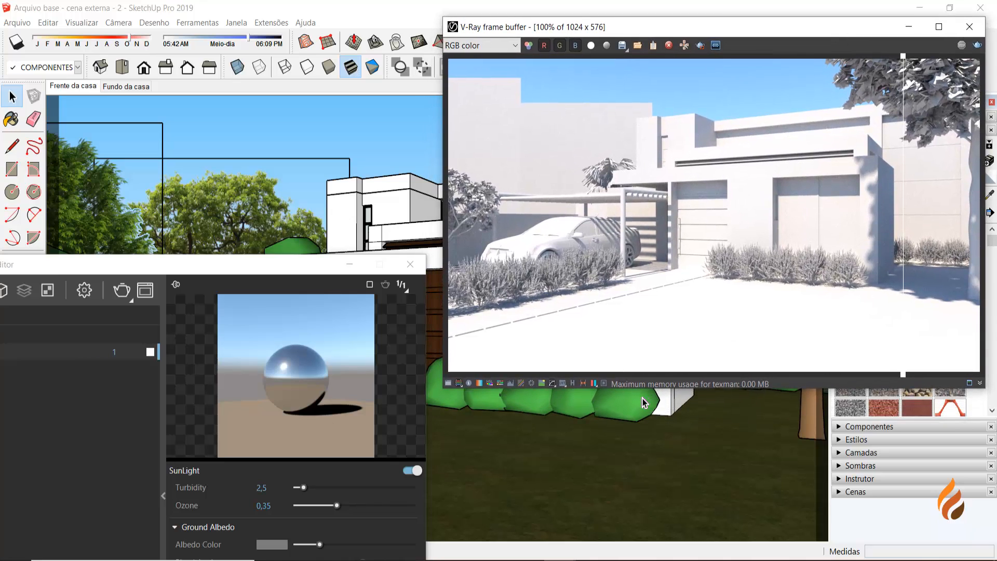
pyautogui.click(573, 384)
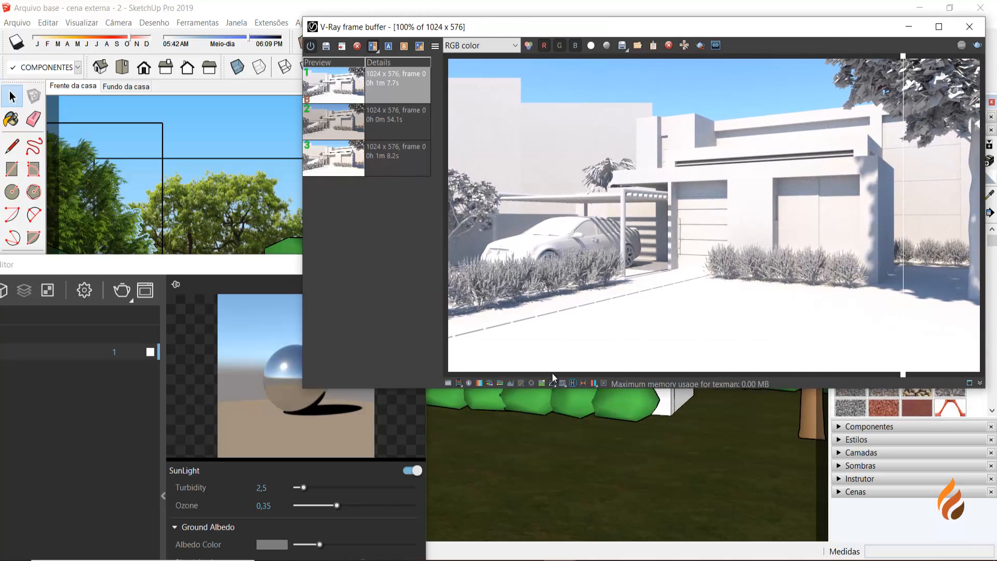
pyautogui.click(373, 48)
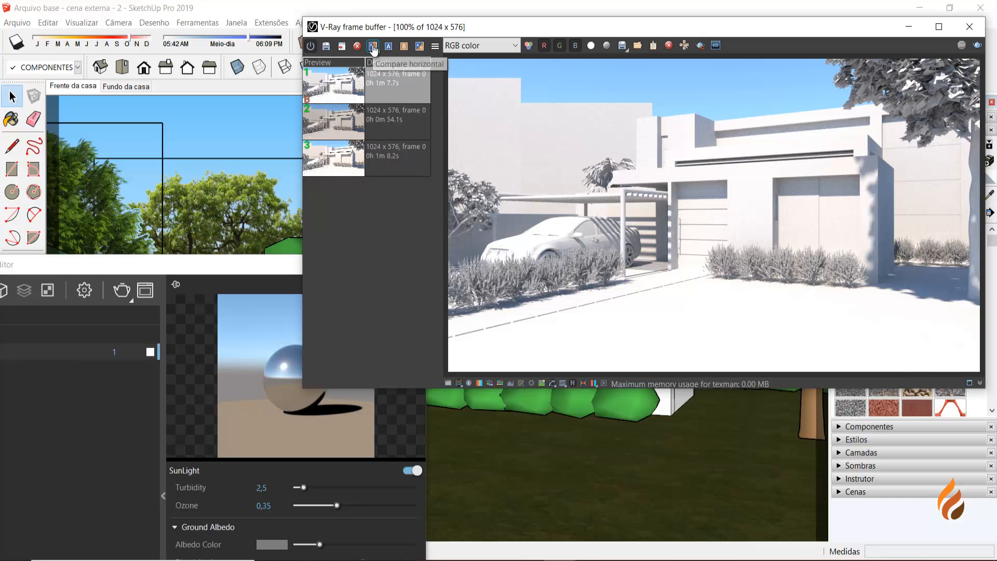
pyautogui.moveTo(590, 27); pyautogui.dragTo(589, 41)
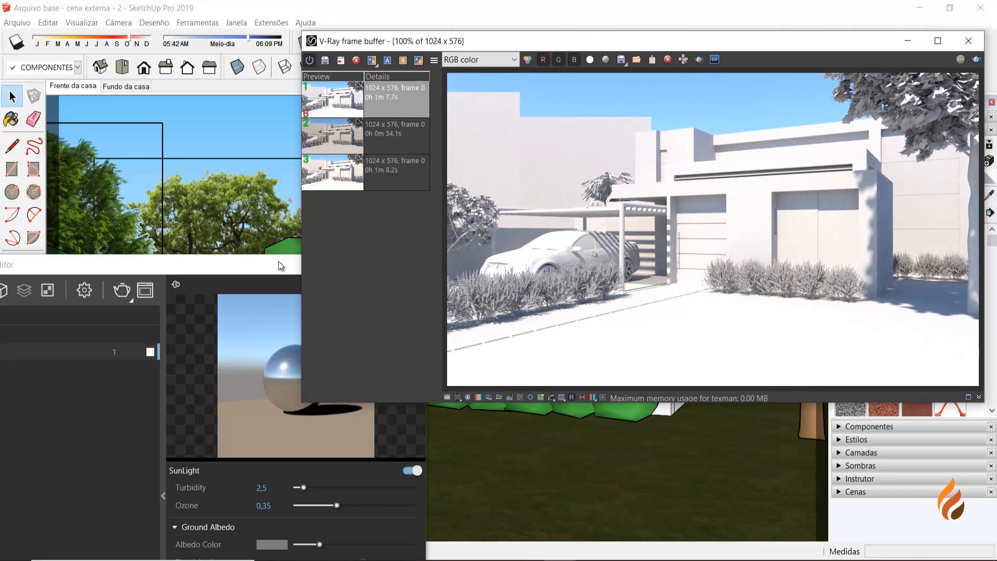
pyautogui.moveTo(278, 262)
pyautogui.mouseDown()
pyautogui.moveTo(275, 132)
pyautogui.moveTo(295, 32)
pyautogui.moveTo(282, 30)
pyautogui.mouseUp()
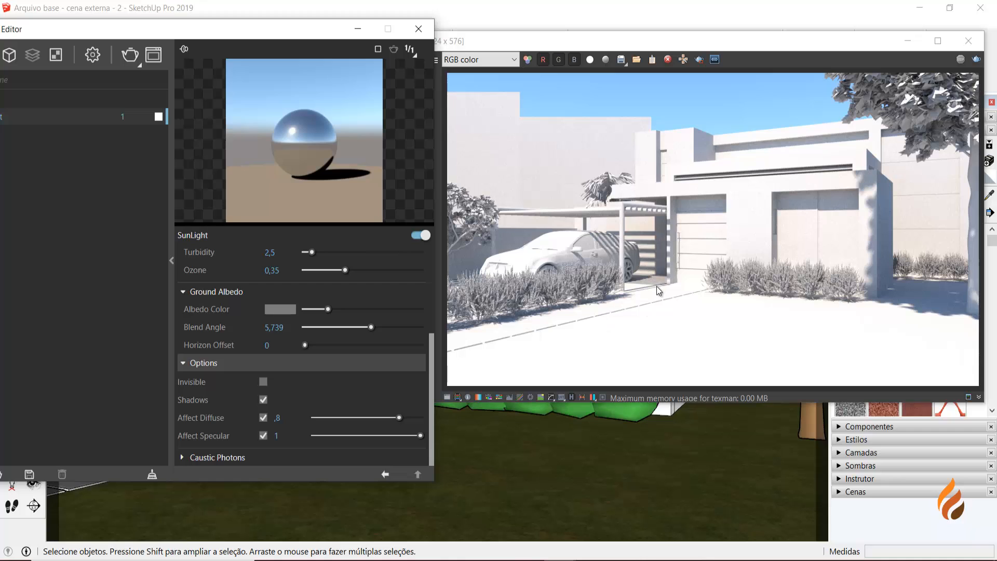
pyautogui.click(976, 61)
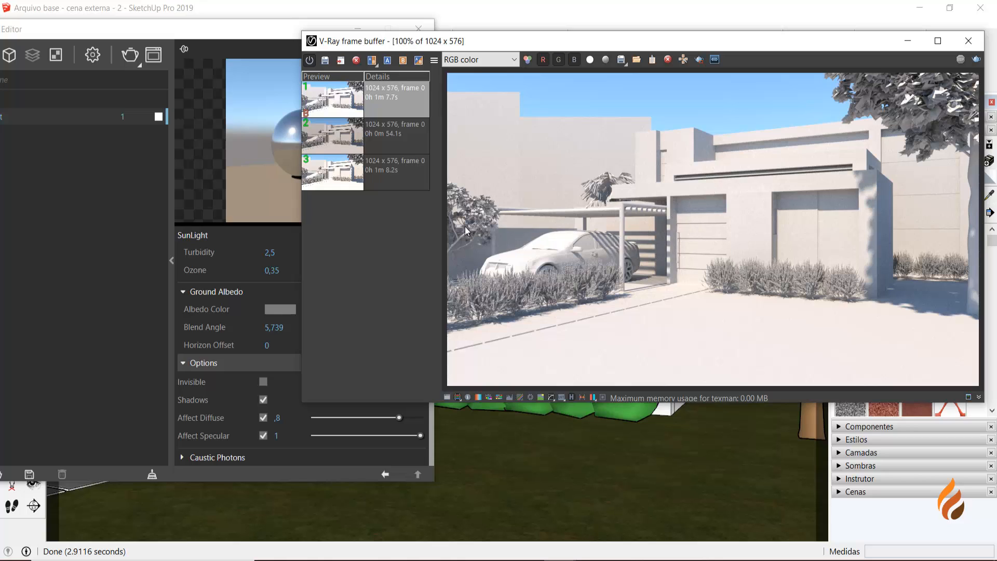
# Save the new render to the history and compare it as image B against the oldest history render as image A
pyautogui.click(358, 180)
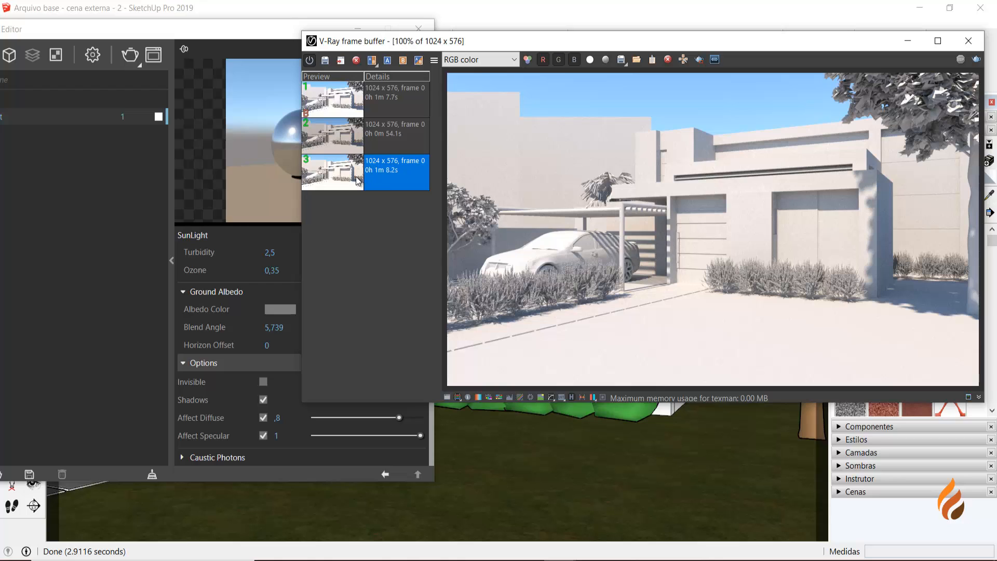
pyautogui.click(388, 61)
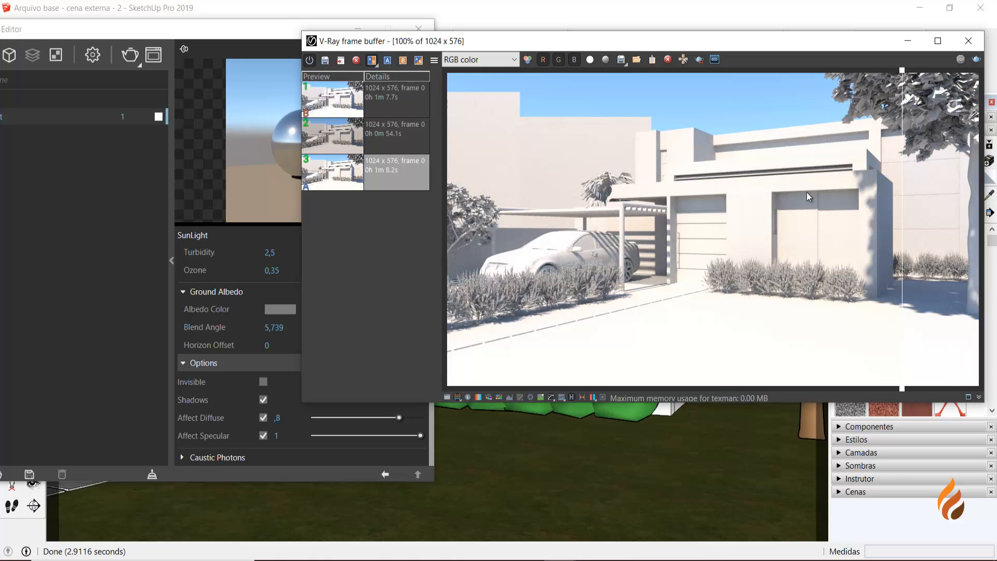
pyautogui.click(326, 61)
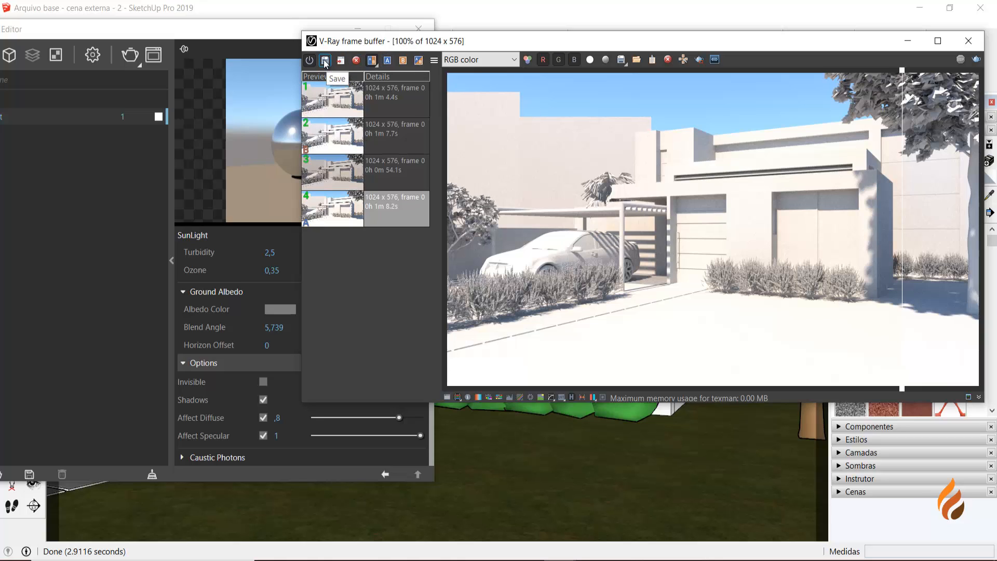
pyautogui.click(355, 103)
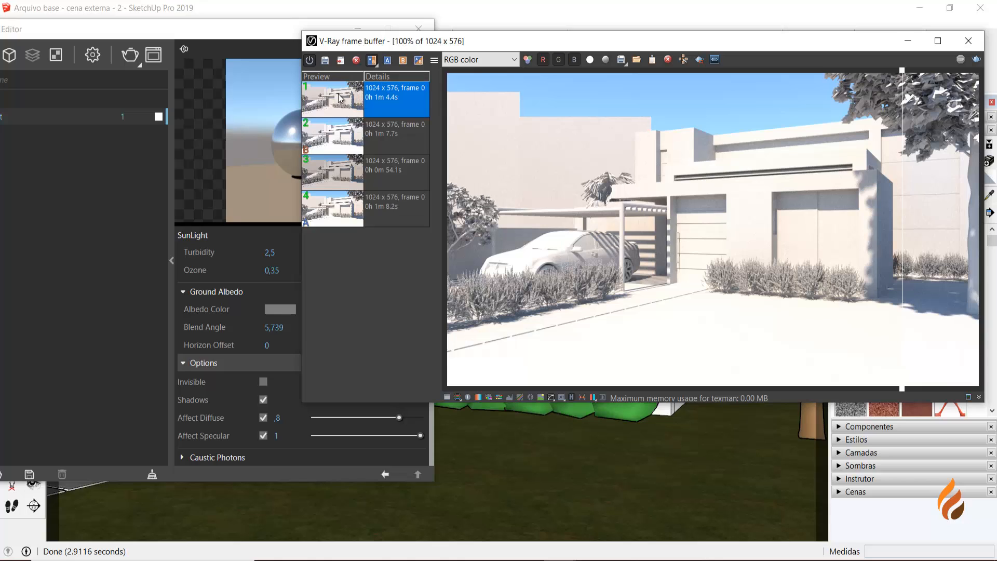
pyautogui.click(406, 62)
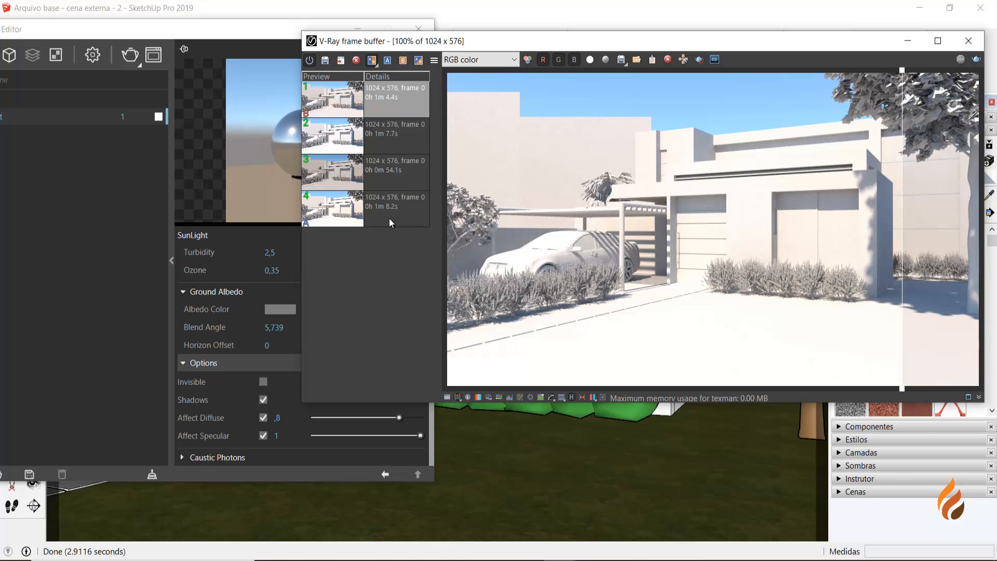
pyautogui.click(363, 212)
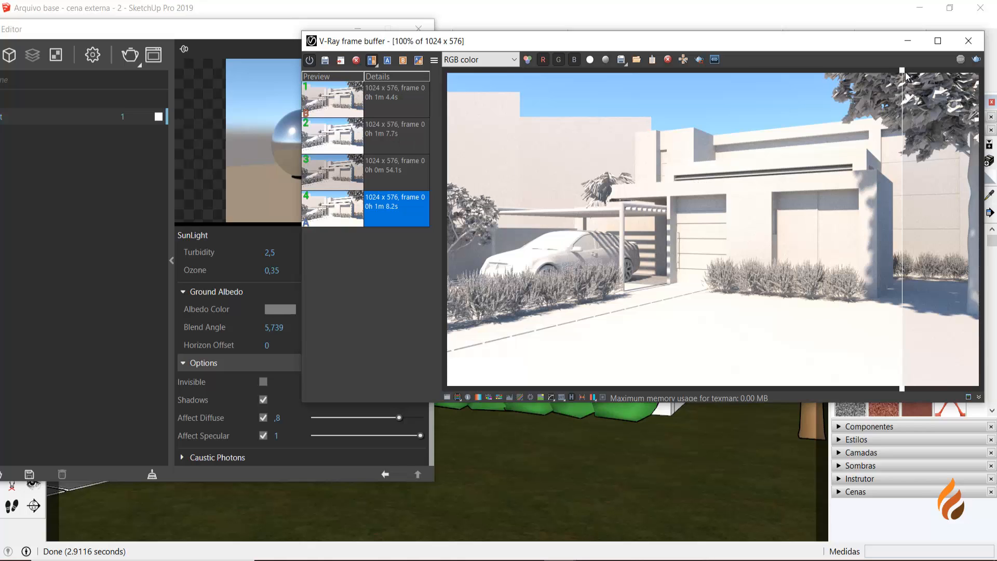
# Compare the full and reduced sunlight diffuse renders across the whole image and turn off the A/B comparison
pyautogui.moveTo(903, 76); pyautogui.dragTo(615, 66)
pyautogui.moveTo(536, 51); pyautogui.dragTo(527, 70)
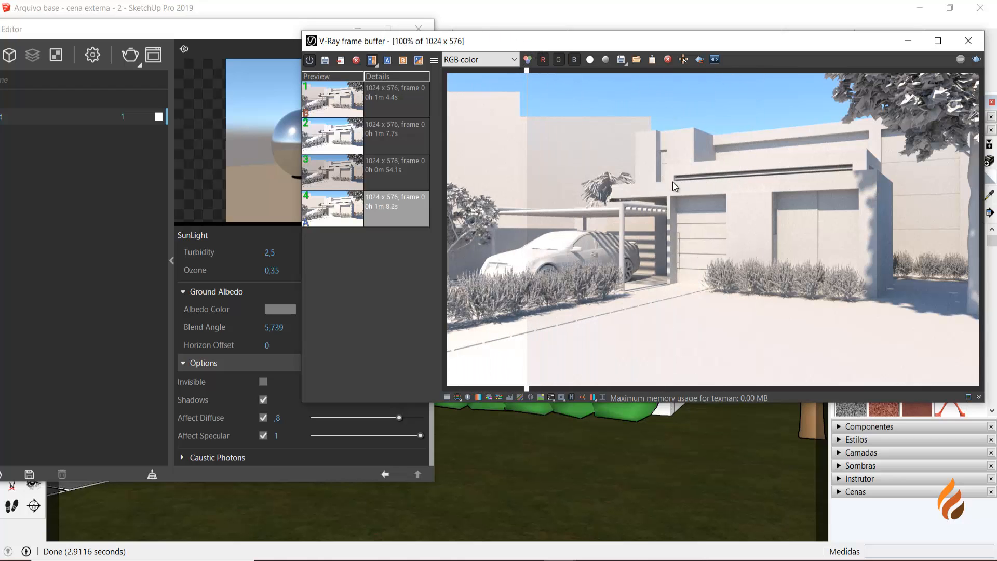
pyautogui.moveTo(526, 122); pyautogui.dragTo(487, 85)
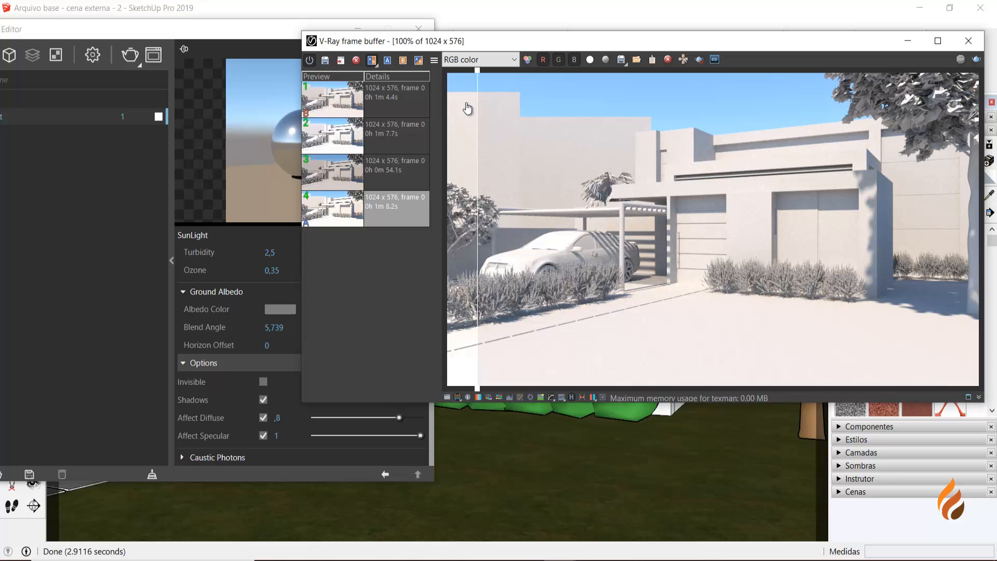
pyautogui.moveTo(476, 75); pyautogui.dragTo(866, 123)
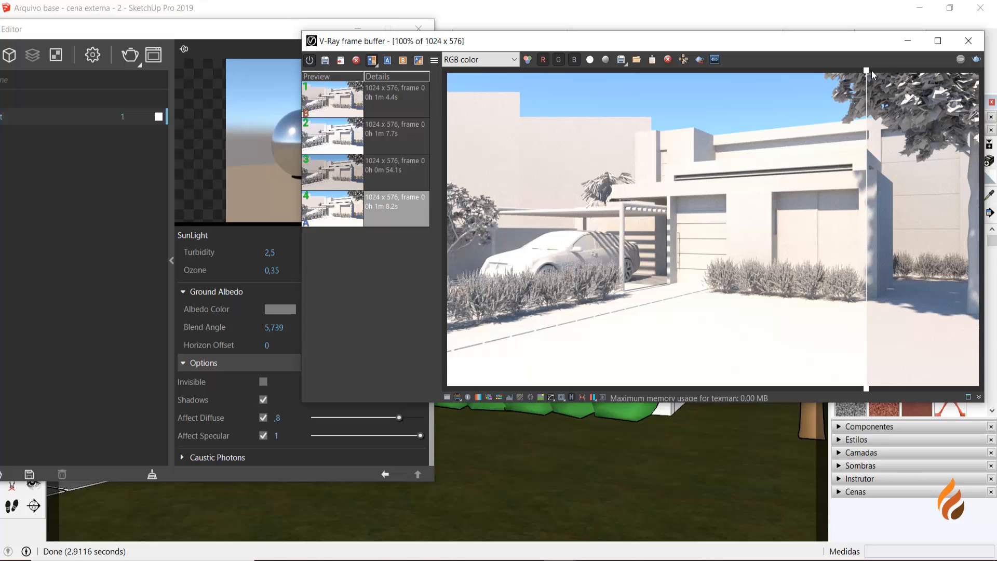
pyautogui.moveTo(866, 75); pyautogui.dragTo(521, 76)
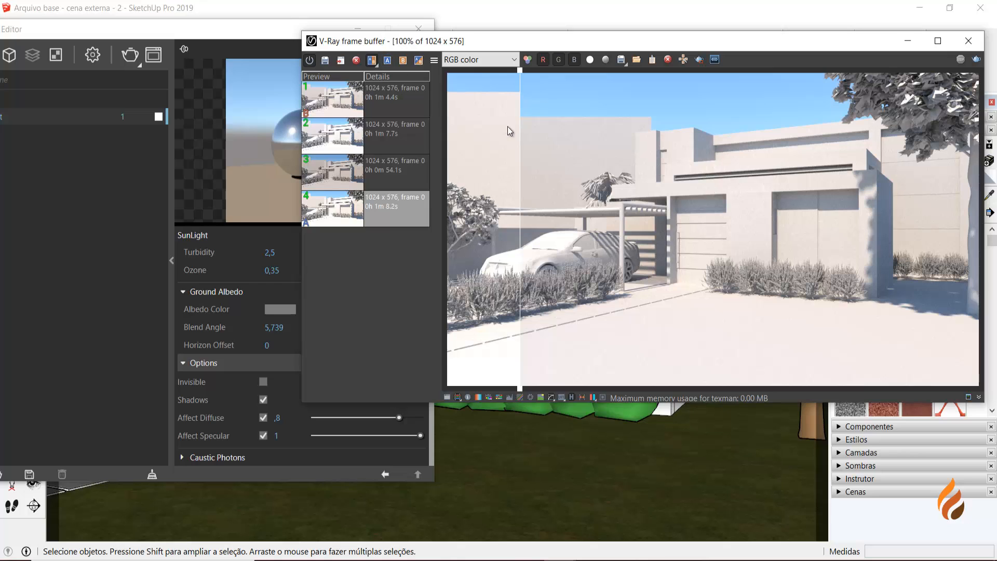
pyautogui.click(372, 61)
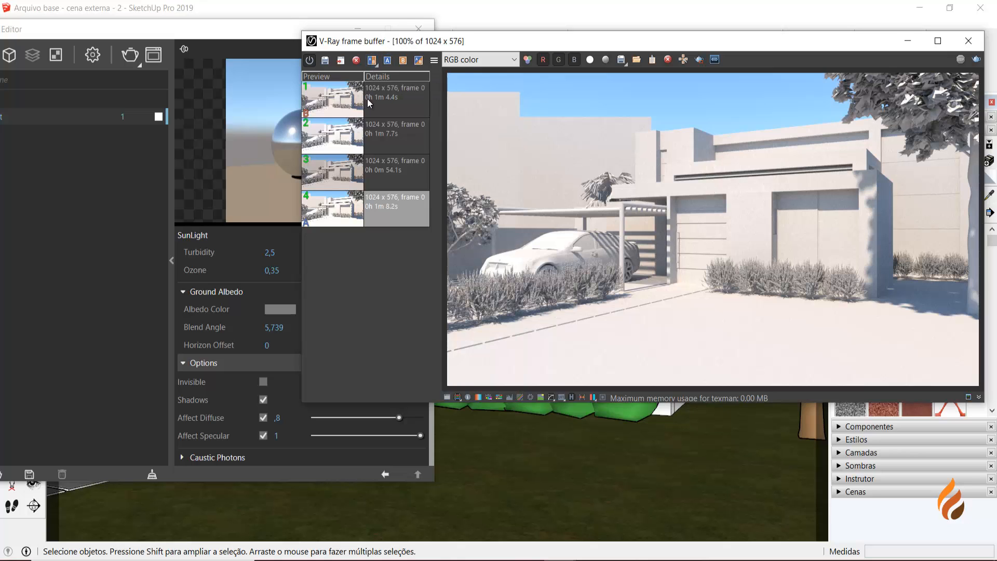
# Turn off Material Override in the render settings and render the house scene with its original materials
pyautogui.moveTo(590, 46); pyautogui.dragTo(453, 67)
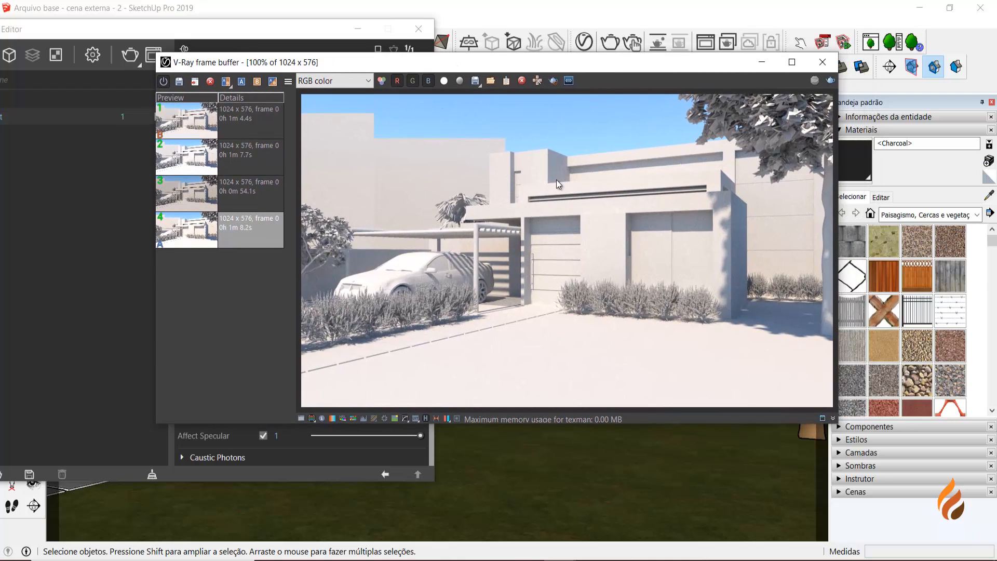
pyautogui.click(97, 240)
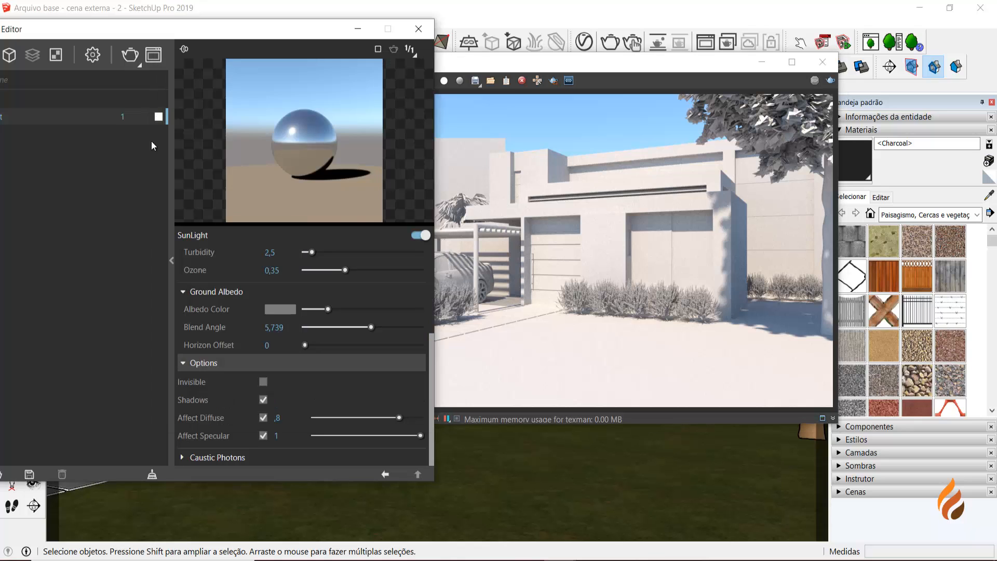
pyautogui.moveTo(176, 32); pyautogui.dragTo(299, 37)
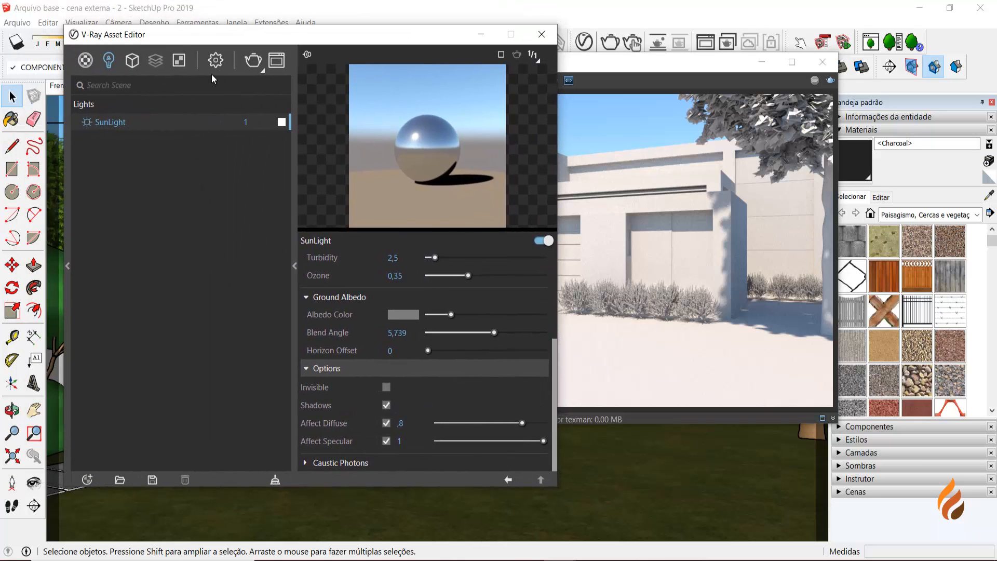
pyautogui.click(215, 61)
pyautogui.click(294, 266)
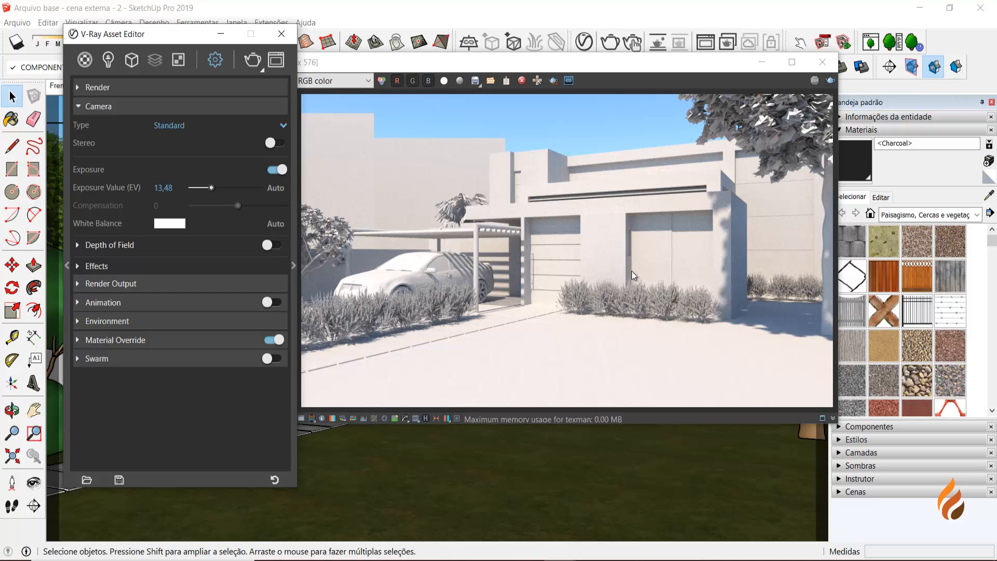
pyautogui.click(278, 340)
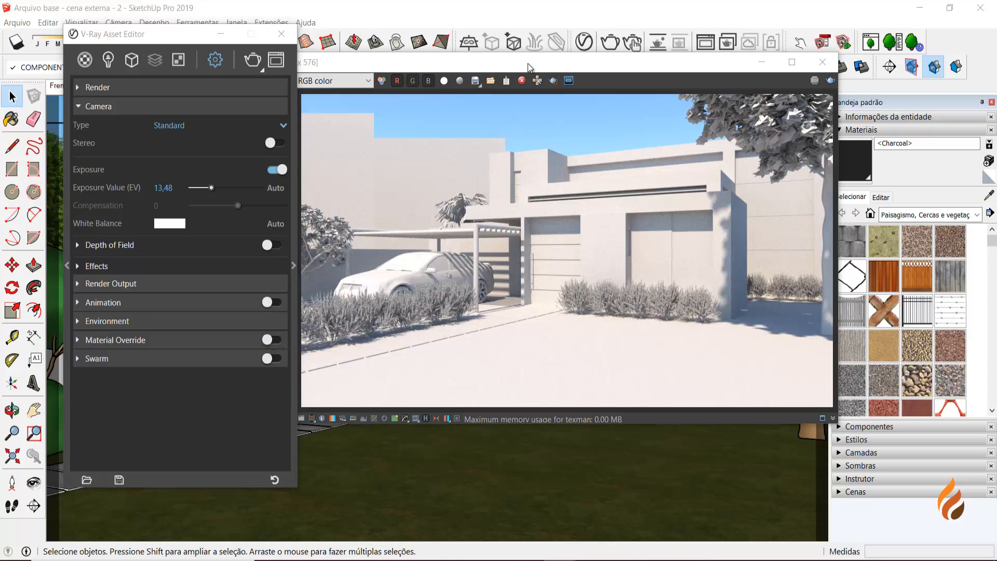
pyautogui.moveTo(528, 63); pyautogui.dragTo(549, 58)
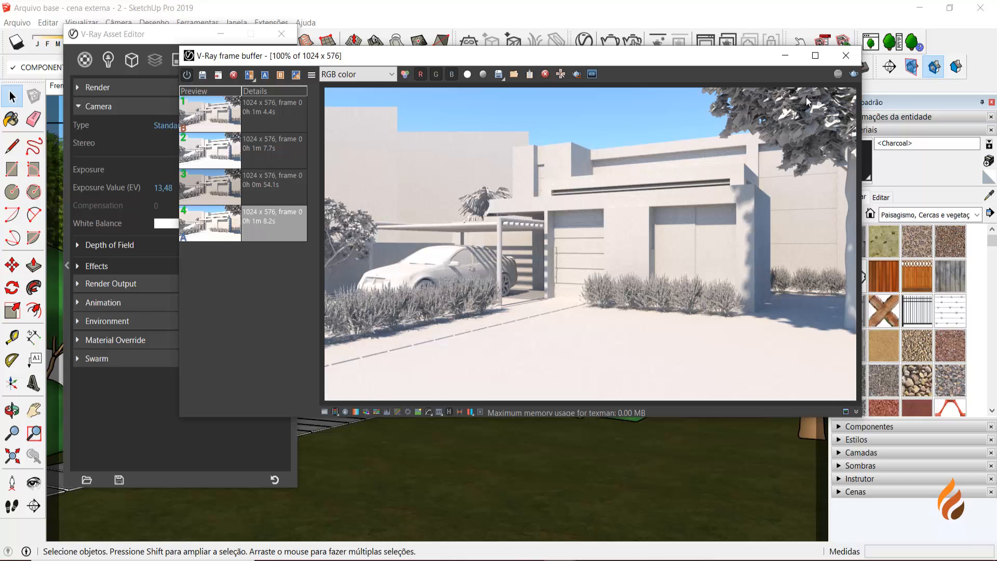
pyautogui.click(852, 74)
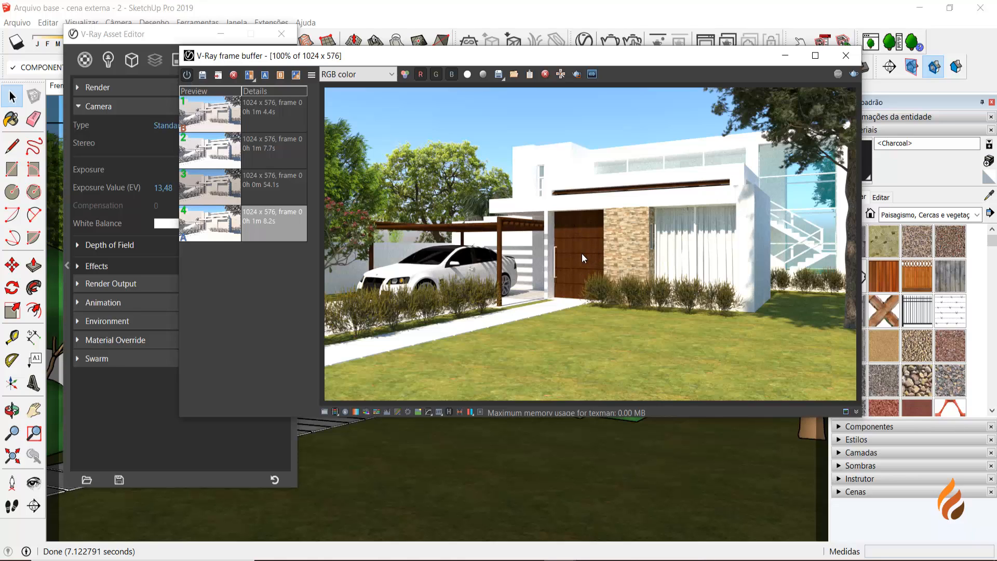
# Show the frame buffer's color corrections, enable the Exposure correction and lower Highlight Burn to about 0.84
pyautogui.moveTo(592, 59); pyautogui.dragTo(498, 63)
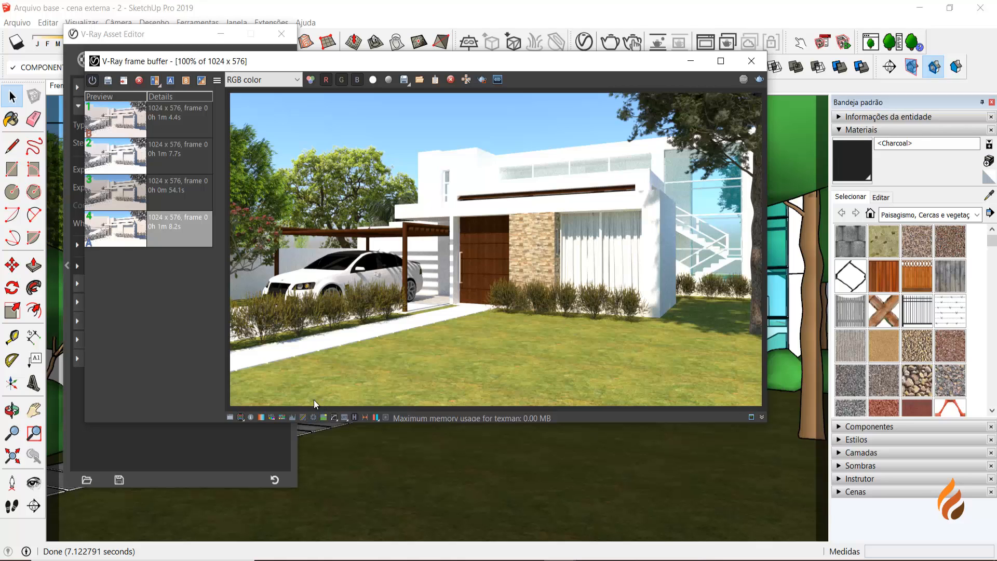
pyautogui.click(230, 419)
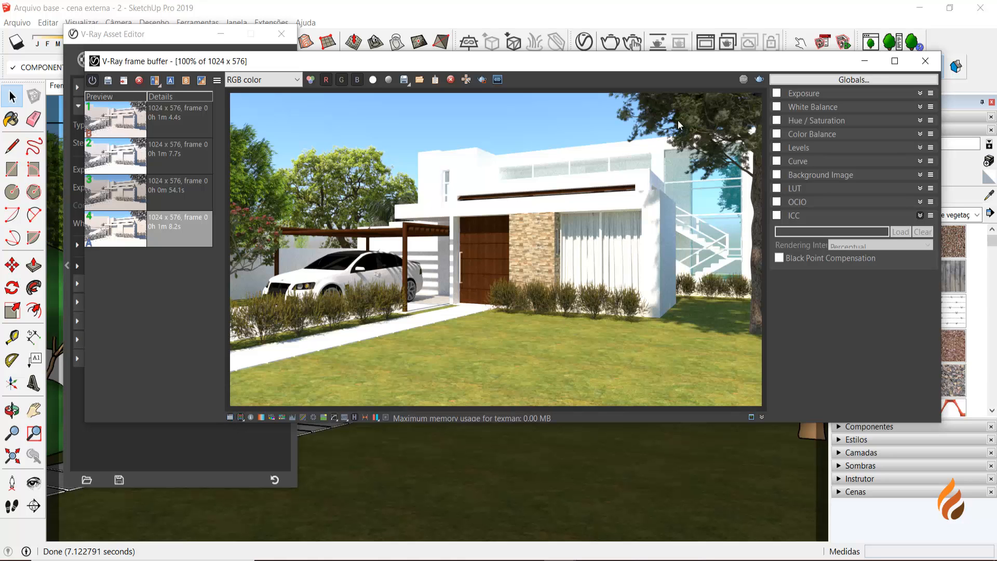
pyautogui.moveTo(770, 69); pyautogui.dragTo(775, 80)
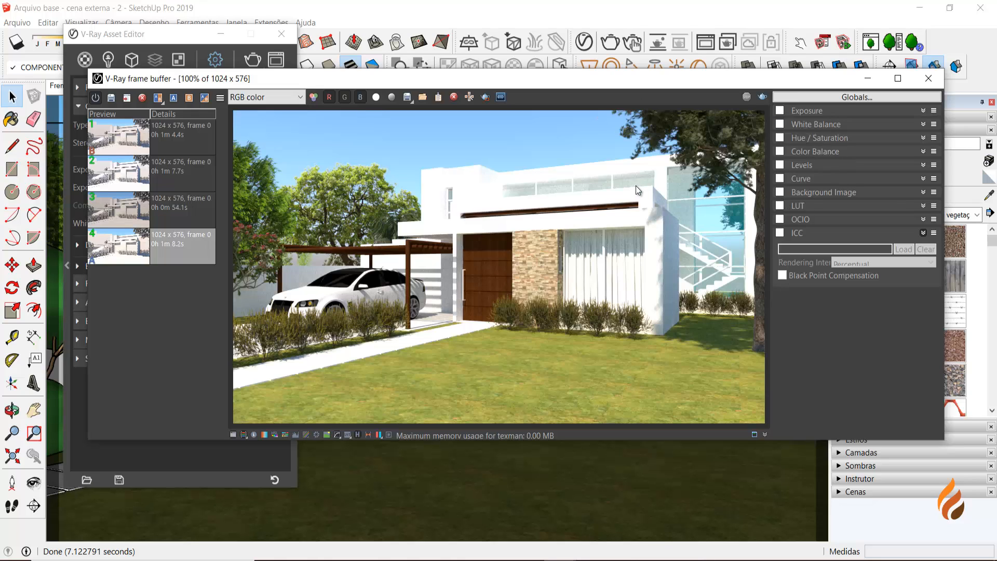
pyautogui.click(780, 111)
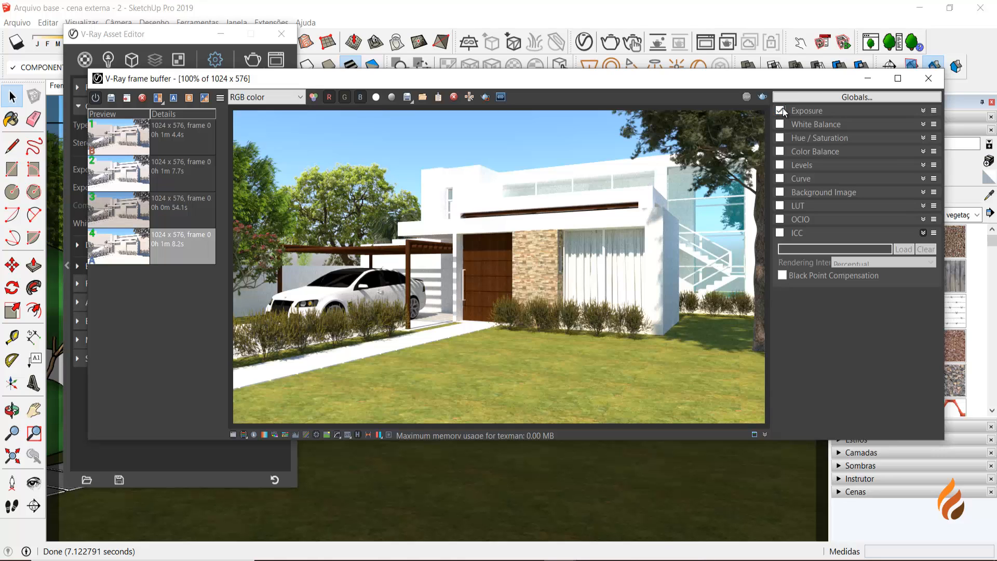
pyautogui.click(923, 111)
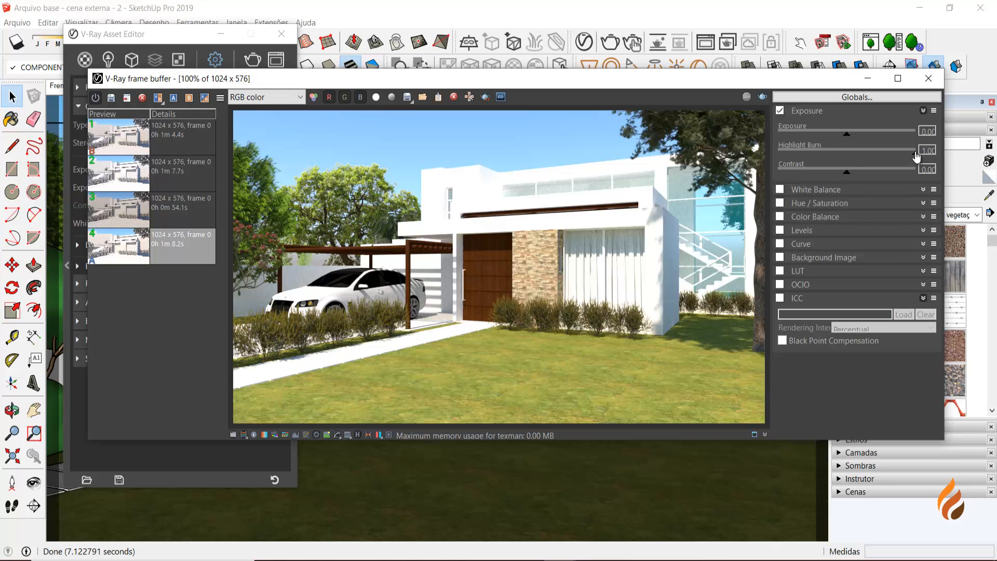
pyautogui.moveTo(916, 155)
pyautogui.mouseDown()
pyautogui.moveTo(859, 159)
pyautogui.moveTo(904, 159)
pyautogui.moveTo(881, 159)
pyautogui.moveTo(894, 159)
pyautogui.mouseUp()
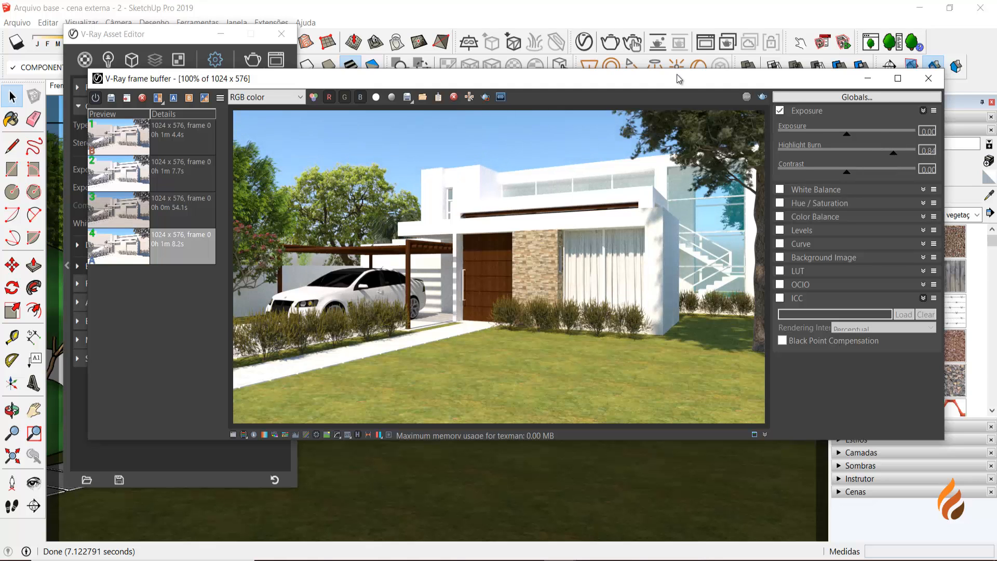
# Highlight the clamped colors in the render and reduce Highlight Burn to about 0.44
pyautogui.moveTo(675, 77); pyautogui.dragTo(687, 69)
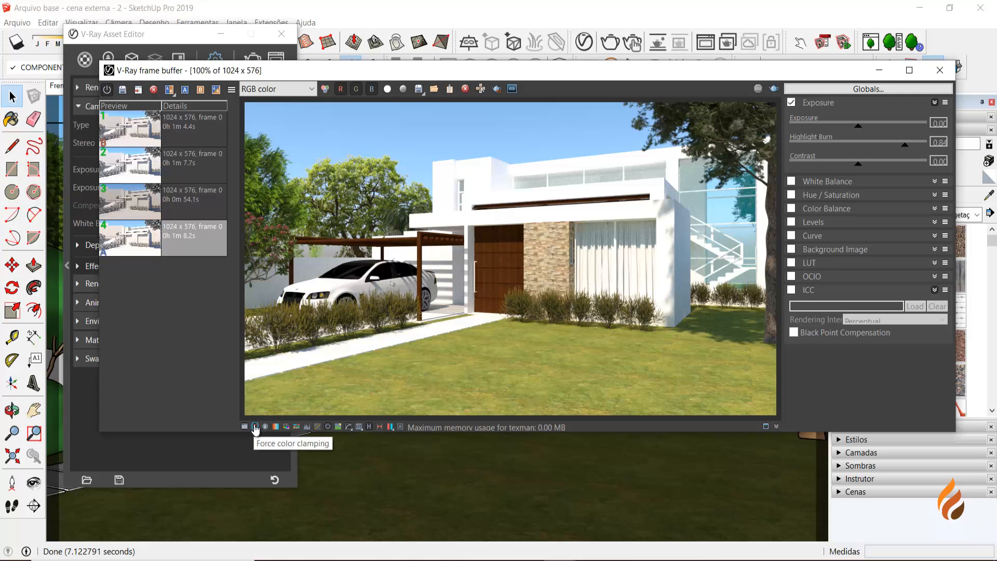
pyautogui.click(255, 427)
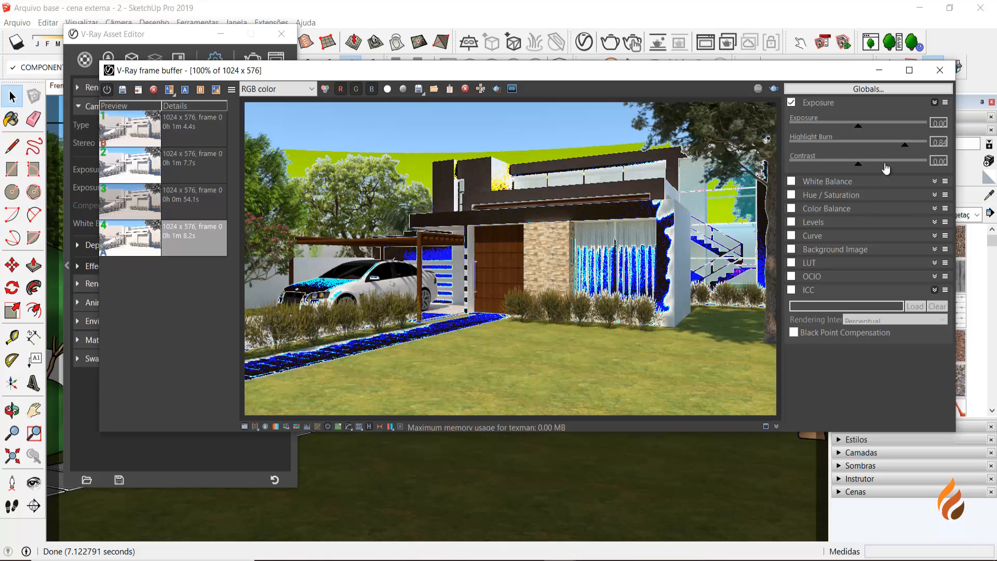
pyautogui.moveTo(904, 146); pyautogui.dragTo(852, 154)
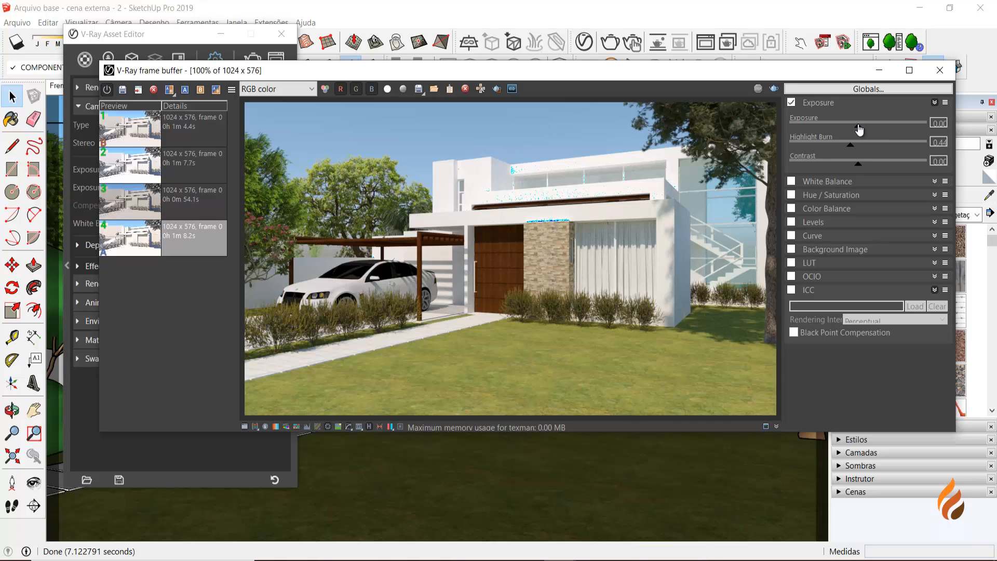
# Raise the correction's Exposure to about 0.55 and bring Highlight Burn down to about 0.28 to limit the burnt areas
pyautogui.moveTo(858, 130); pyautogui.dragTo(867, 131)
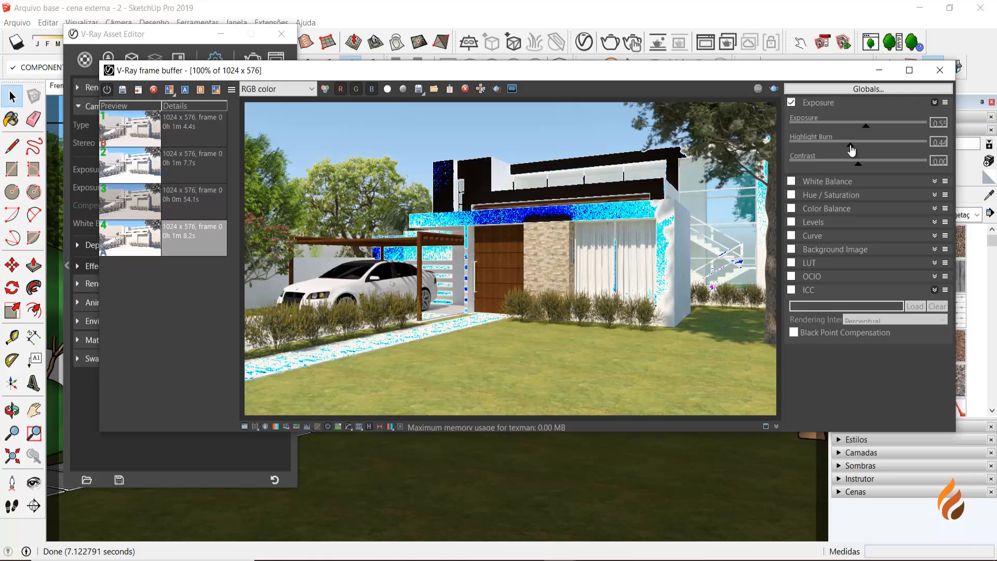
pyautogui.moveTo(852, 149); pyautogui.dragTo(849, 150)
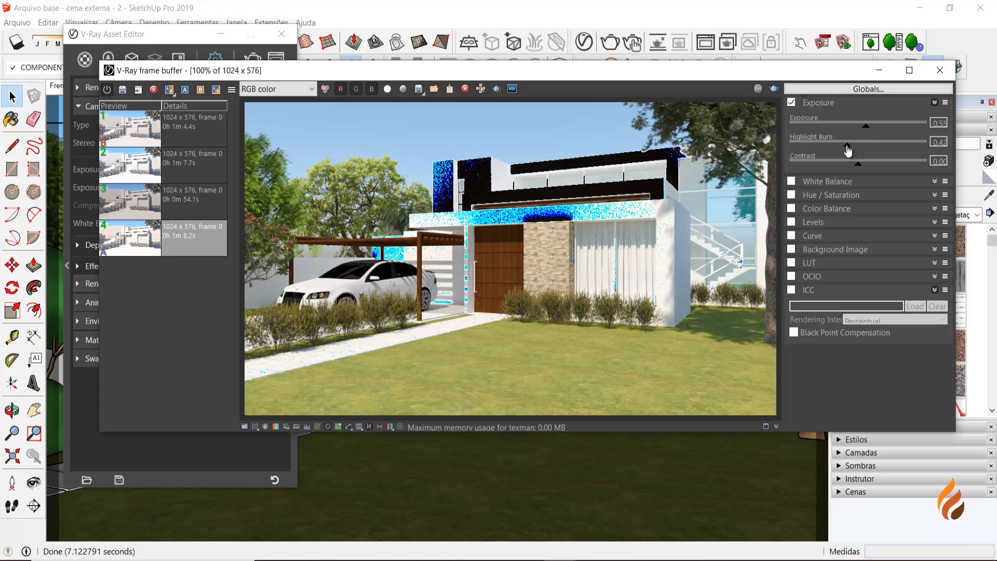
pyautogui.moveTo(849, 150); pyautogui.dragTo(841, 150)
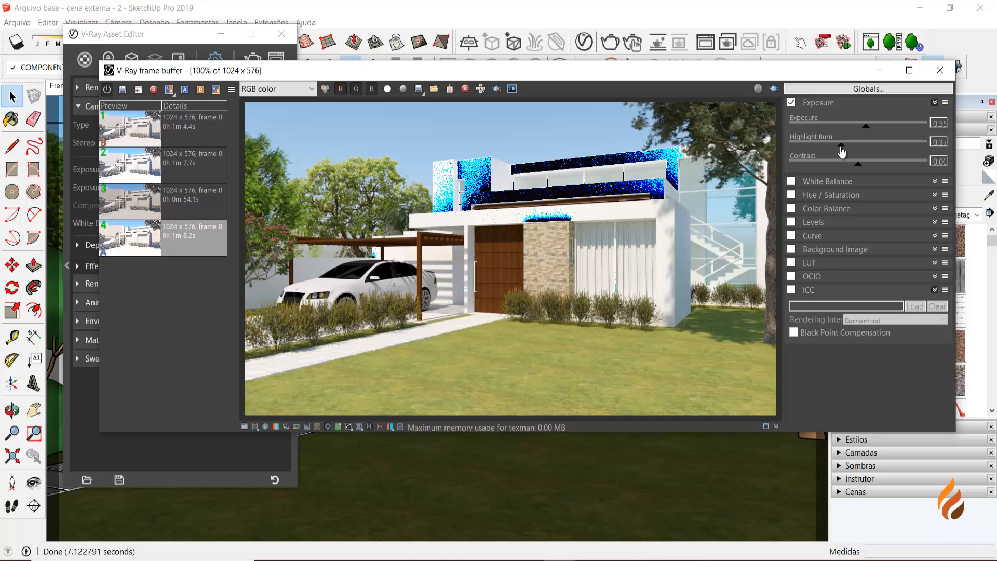
pyautogui.moveTo(842, 150); pyautogui.dragTo(834, 150)
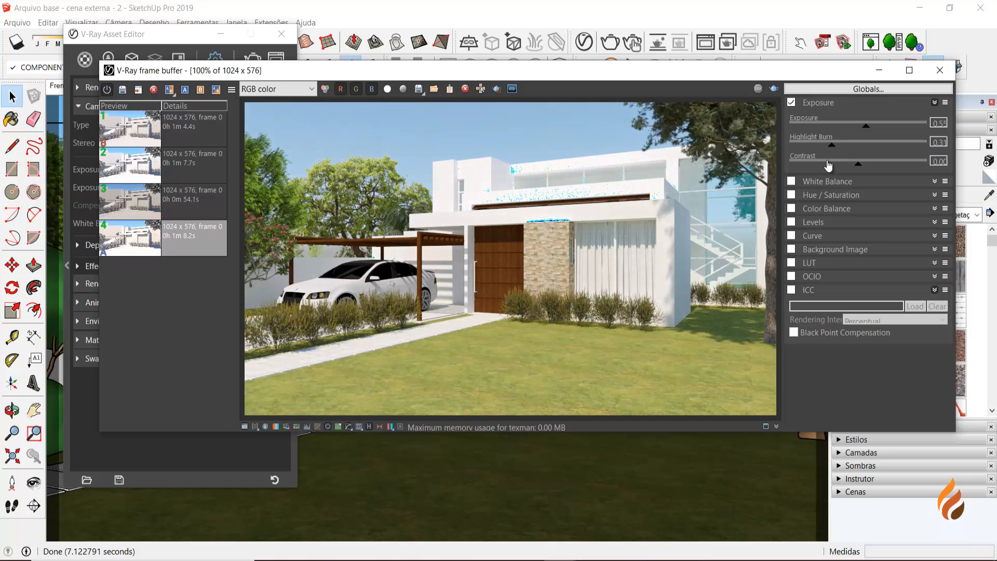
pyautogui.moveTo(831, 148); pyautogui.dragTo(828, 150)
# Set the Exposure correction's Contrast to about 0.12 and its Highlight Burn to about 0.25
pyautogui.moveTo(859, 165)
pyautogui.mouseDown()
pyautogui.moveTo(904, 165)
pyautogui.moveTo(819, 167)
pyautogui.moveTo(870, 175)
pyautogui.mouseUp()
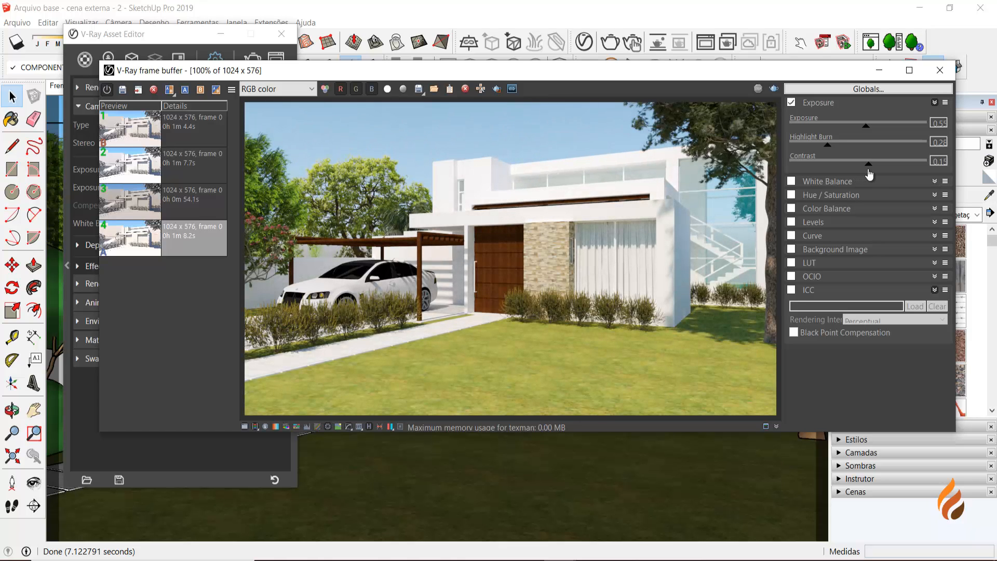
pyautogui.moveTo(869, 174); pyautogui.dragTo(867, 175)
pyautogui.moveTo(828, 150); pyautogui.dragTo(824, 151)
# Enable the White Balance correction and try a much warmer Temperature on the render
pyautogui.click(791, 181)
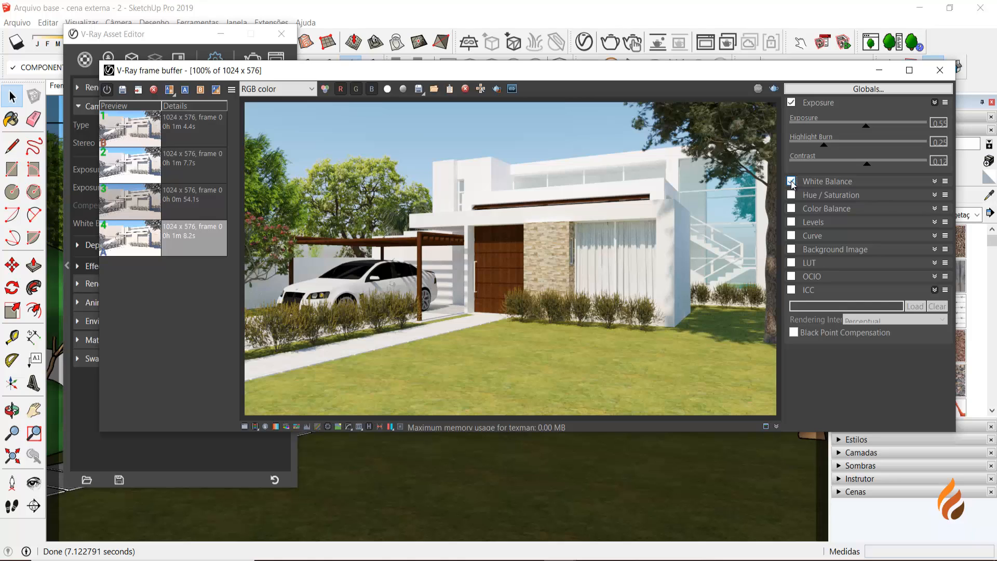
pyautogui.click(934, 182)
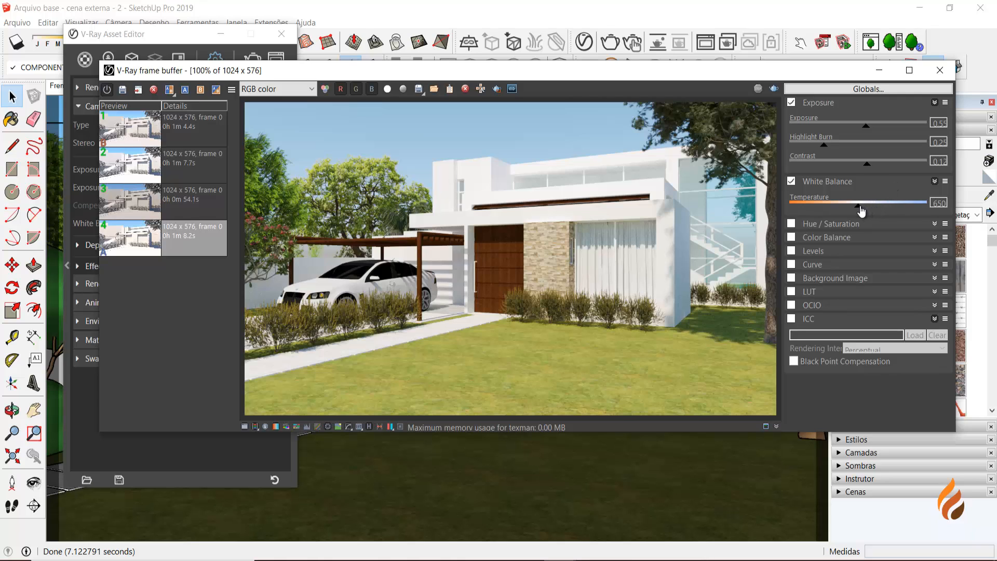
pyautogui.moveTo(860, 209)
pyautogui.mouseDown()
pyautogui.moveTo(799, 222)
pyautogui.moveTo(922, 215)
pyautogui.moveTo(865, 219)
pyautogui.mouseUp()
pyautogui.moveTo(948, 203); pyautogui.dragTo(920, 199)
pyautogui.write('655')
pyautogui.write('00')
pyautogui.press('Return')
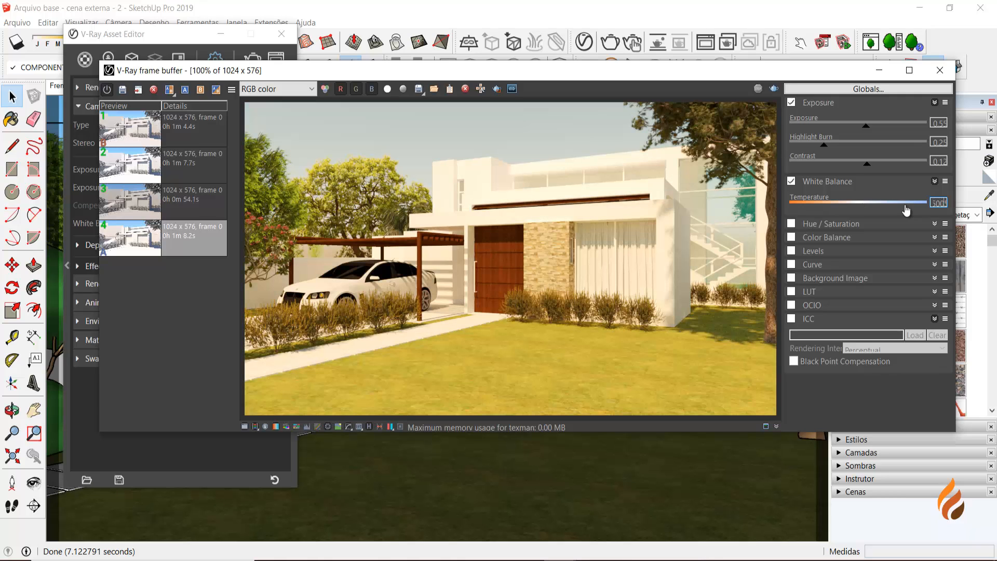
# Return the White Balance correction to a neutral look and set its Temperature to 7000
pyautogui.moveTo(934, 203); pyautogui.dragTo(960, 201)
pyautogui.press('BackSpace')
pyautogui.write('500')
pyautogui.press('Return')
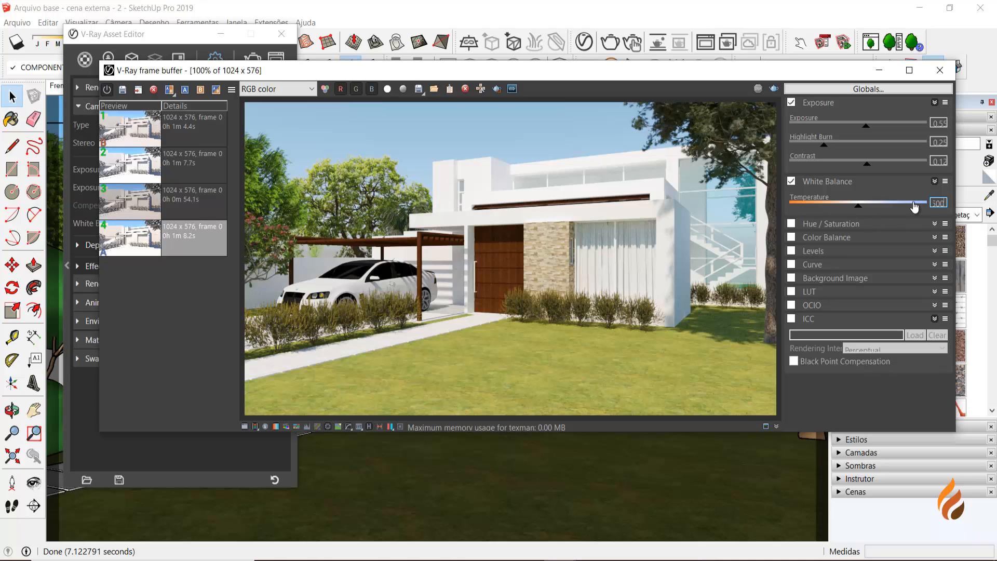
pyautogui.doubleClick(945, 203)
pyautogui.write('700')
pyautogui.press('Return')
# Enable the Hue / Saturation correction, try a strong Saturation, set it to -0.1 and open the correction's preset options
pyautogui.click(792, 224)
pyautogui.click(935, 224)
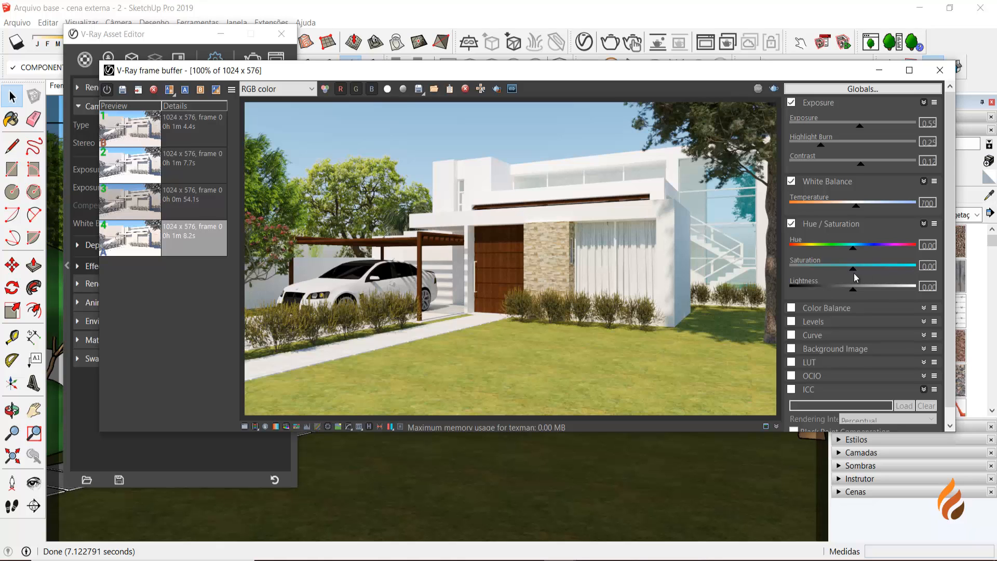
pyautogui.moveTo(857, 277); pyautogui.dragTo(906, 281)
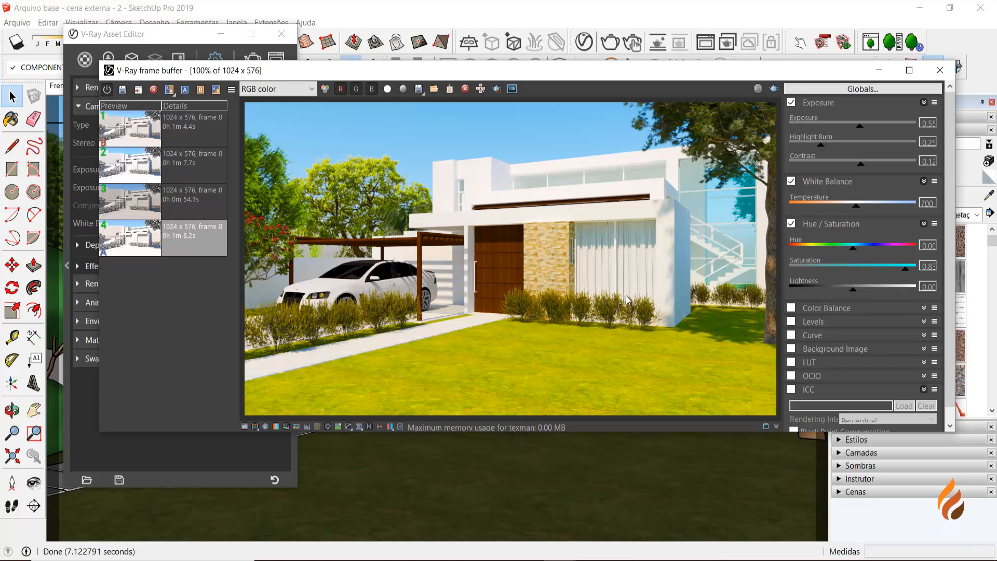
pyautogui.doubleClick(927, 266)
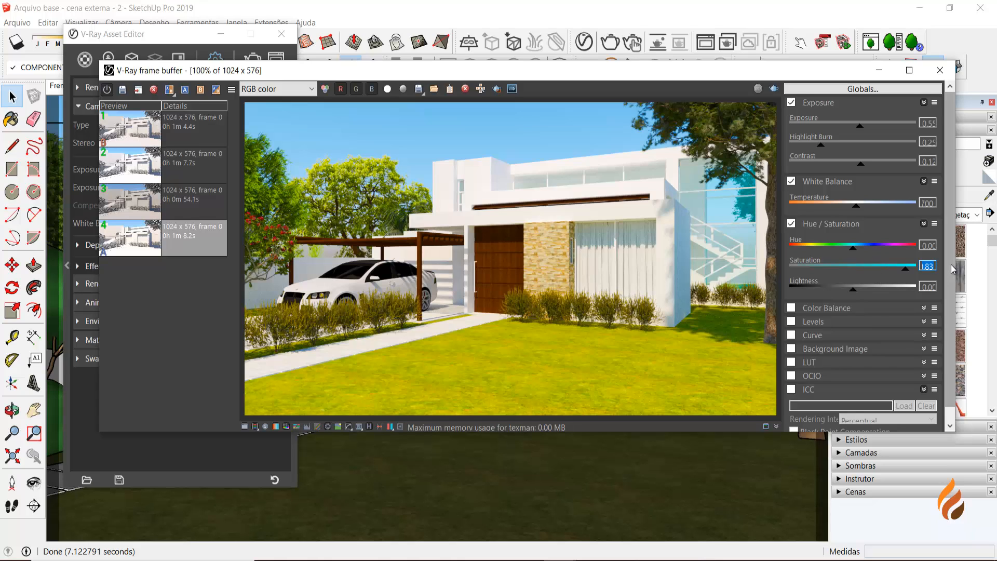
pyautogui.write('-.1')
pyautogui.press('Return')
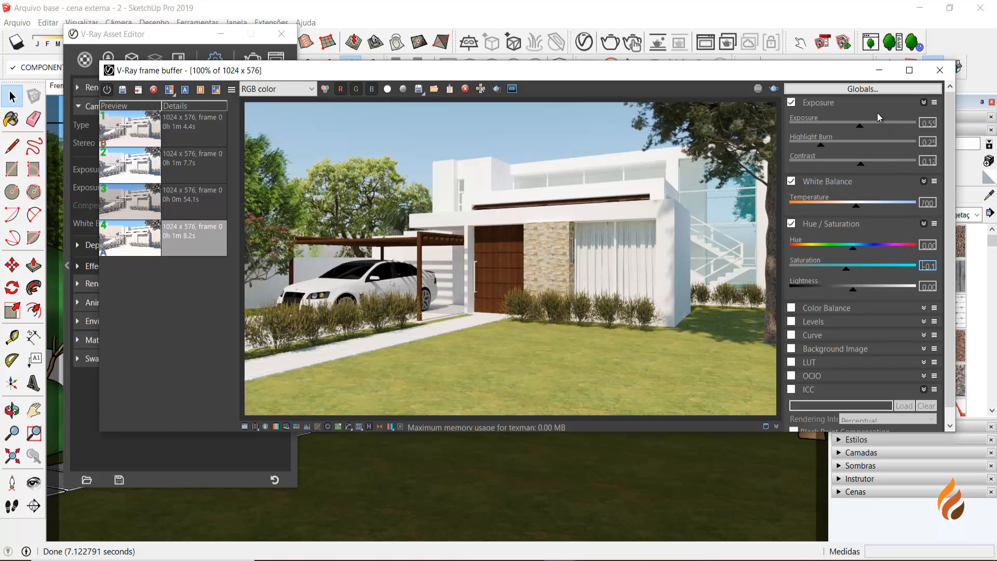
pyautogui.click(934, 224)
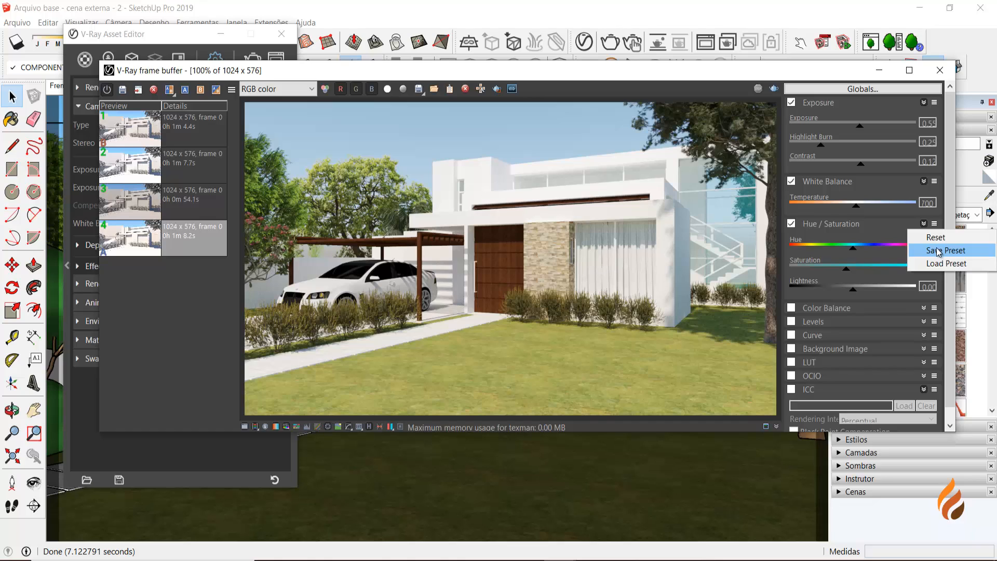
# Look at the preset options and save dialog of the Exposure correction, and leave the dialog without saving a file
pyautogui.click(935, 105)
pyautogui.click(935, 105)
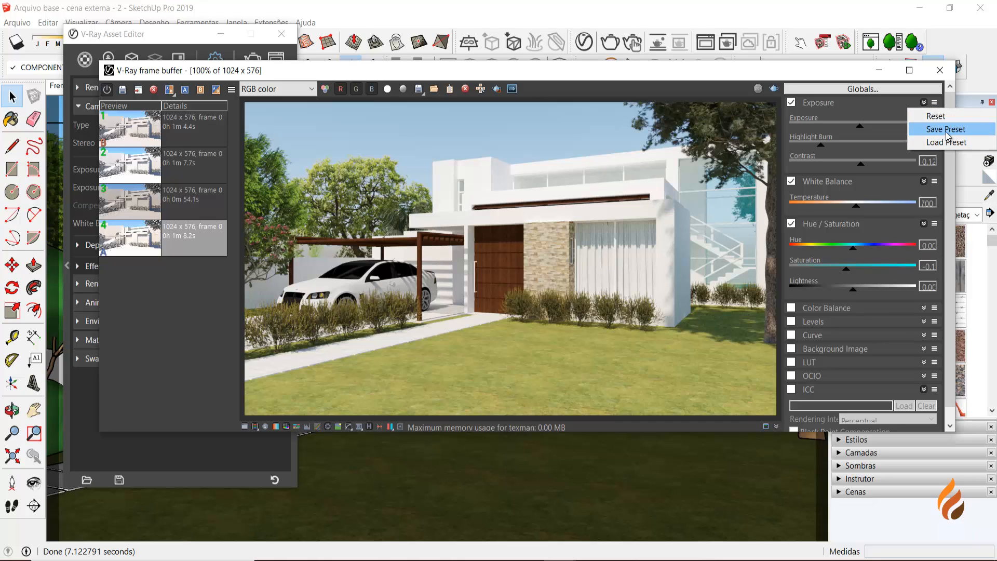
pyautogui.click(946, 130)
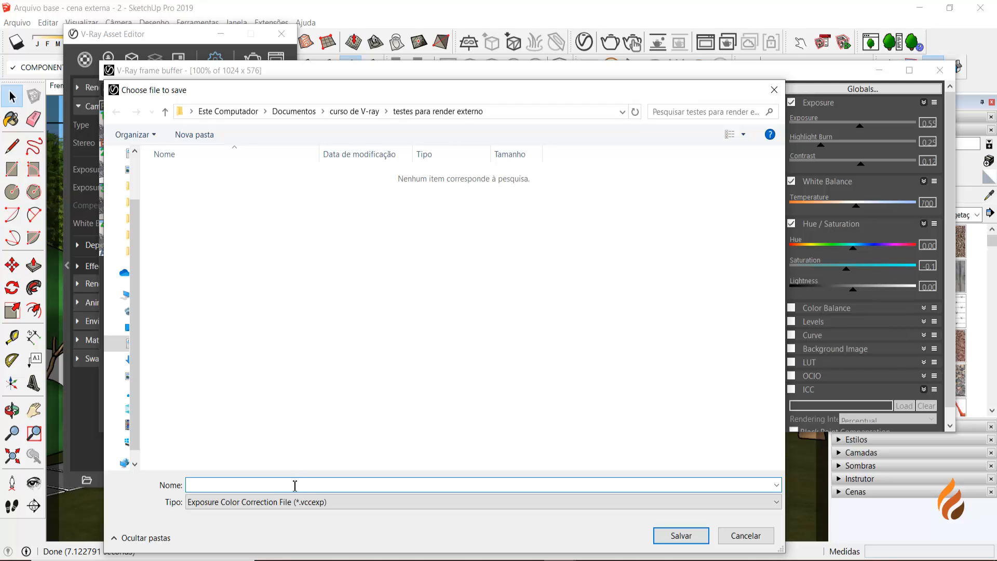
pyautogui.moveTo(523, 97); pyautogui.dragTo(452, 162)
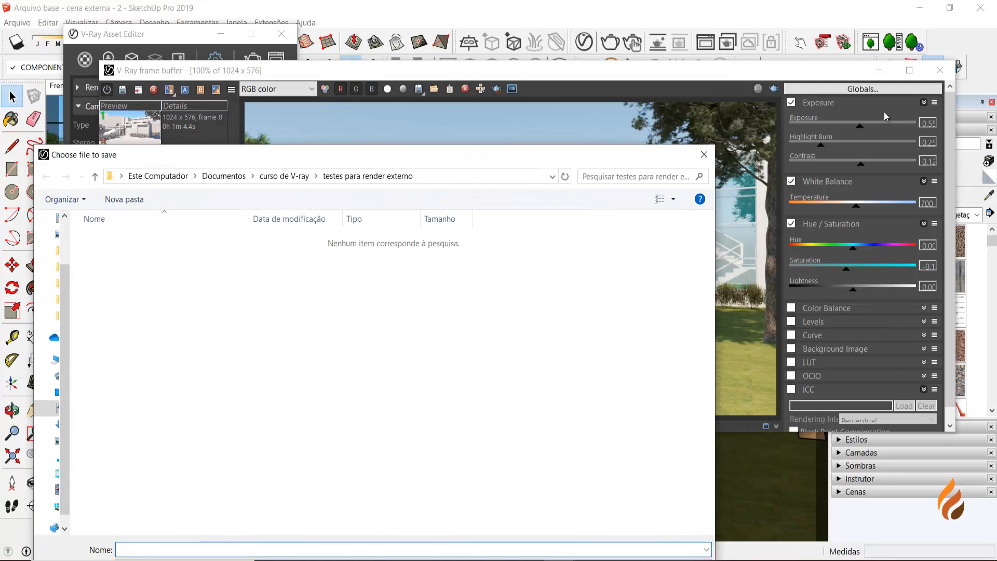
pyautogui.moveTo(594, 149); pyautogui.dragTo(633, 57)
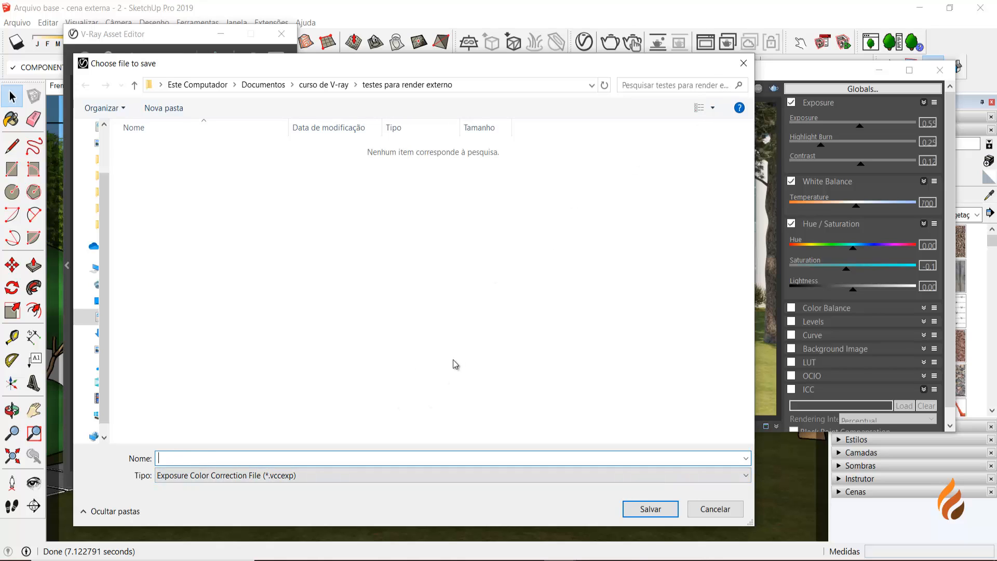
pyautogui.click(743, 62)
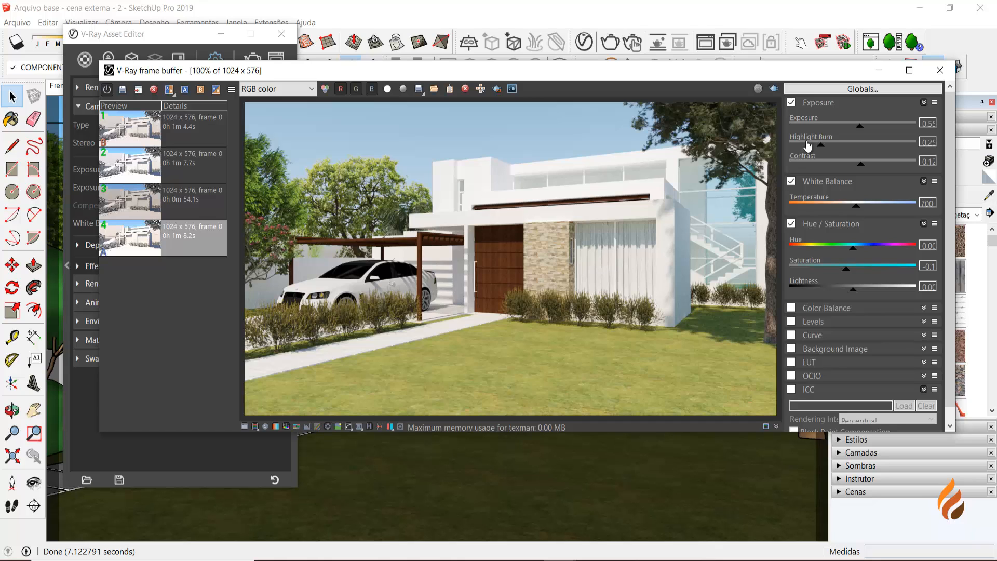
pyautogui.click(934, 103)
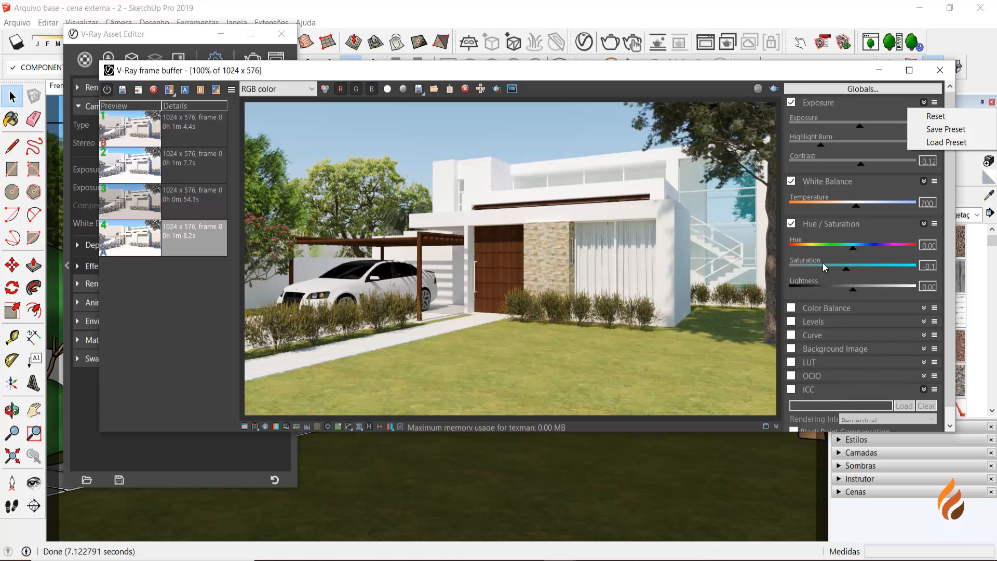
# Examine the global Save, Load and Dock Color Corrections options, leaving the save dialog without saving a file
pyautogui.click(862, 88)
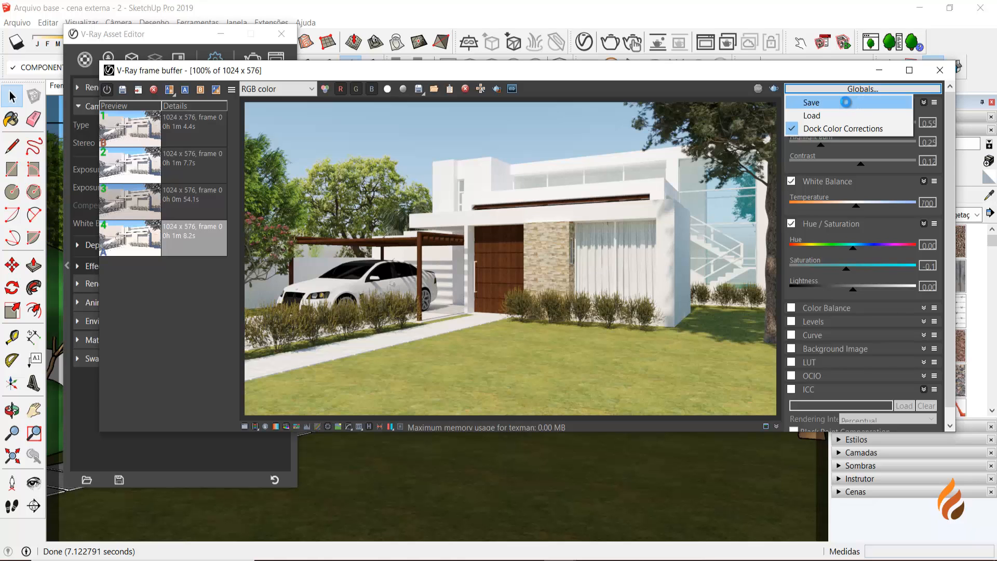
pyautogui.click(845, 104)
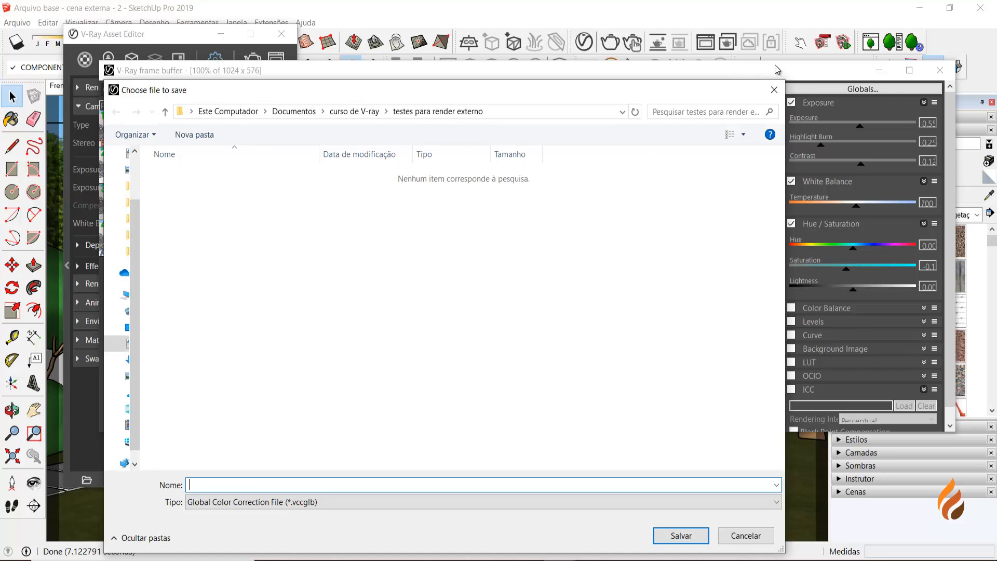
pyautogui.click(774, 91)
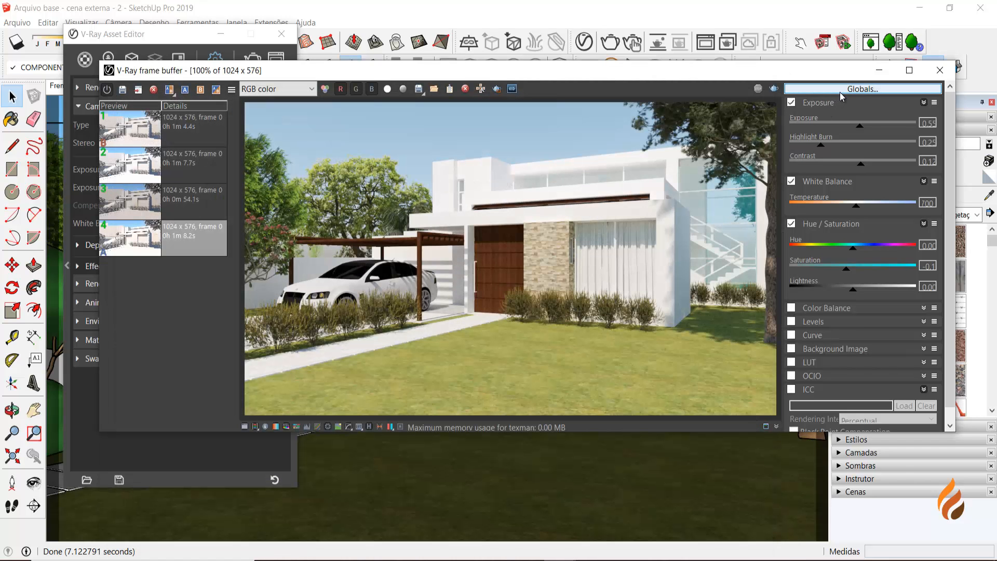
pyautogui.click(841, 89)
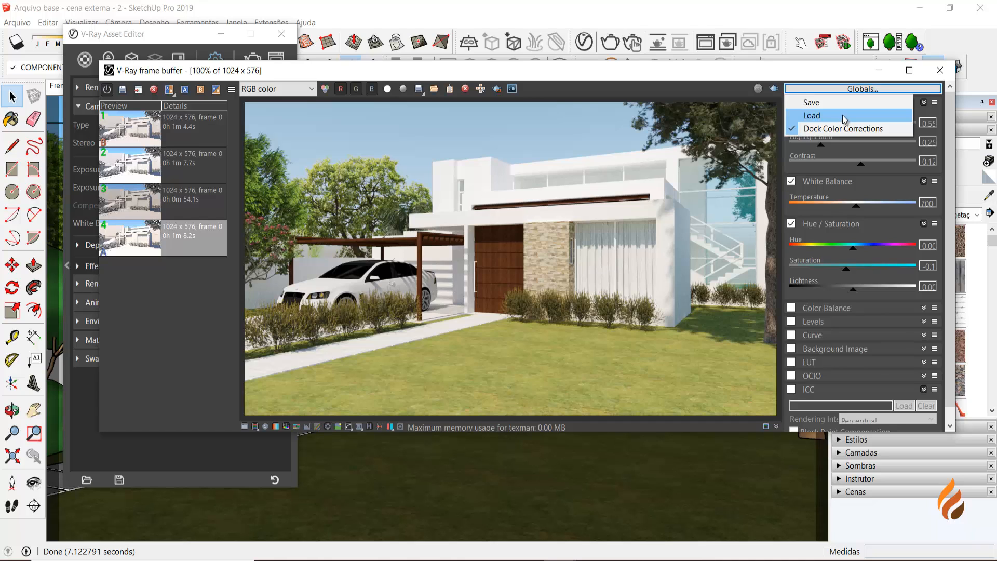
pyautogui.click(751, 73)
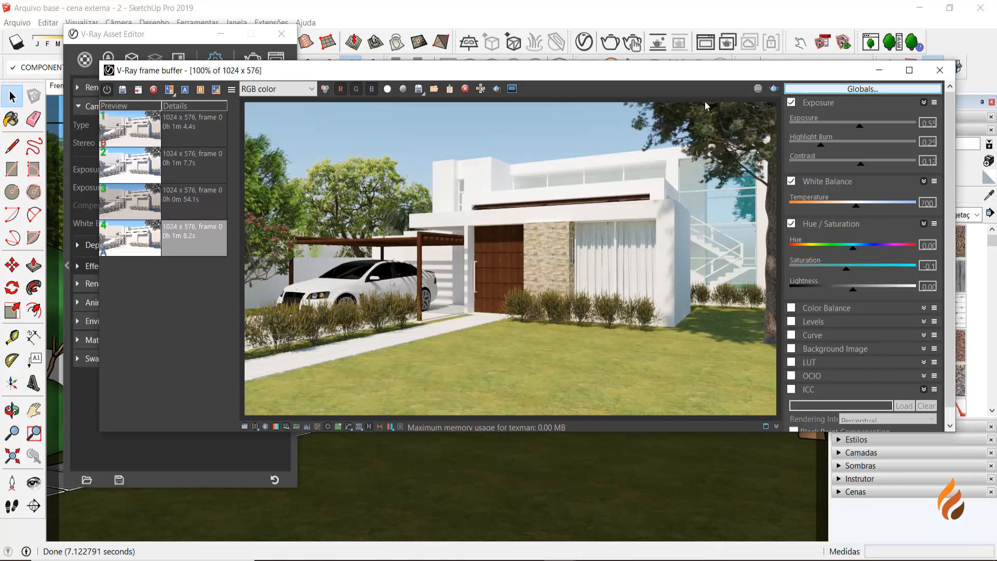
pyautogui.click(837, 89)
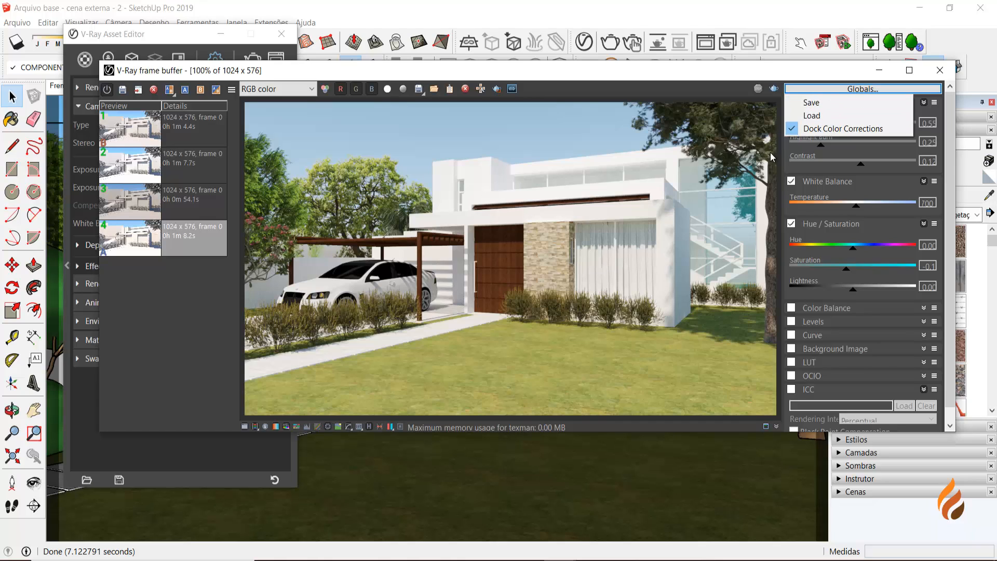
pyautogui.click(746, 174)
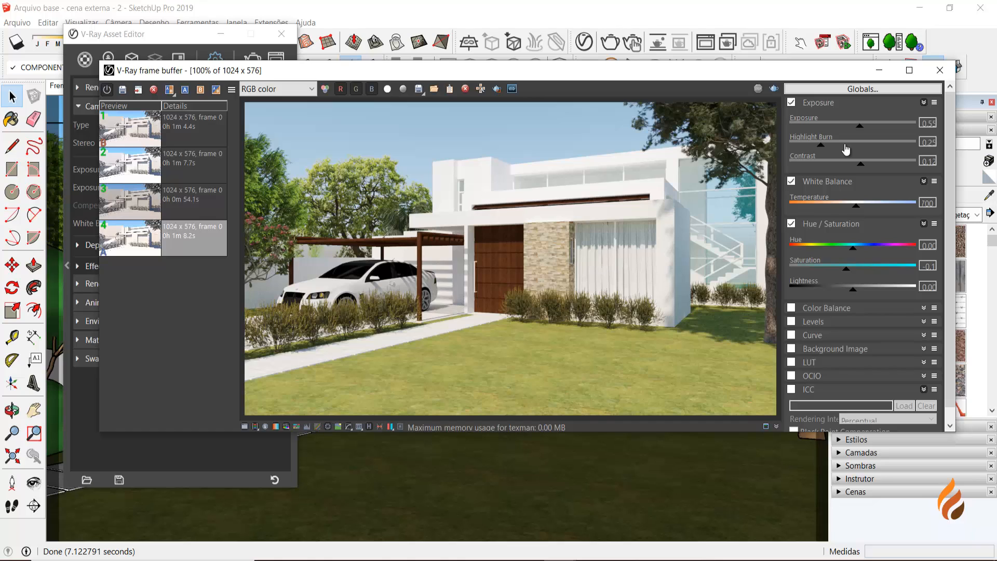
# Save the current render to the frame buffer history, and hide the color corrections and the history window
pyautogui.click(122, 91)
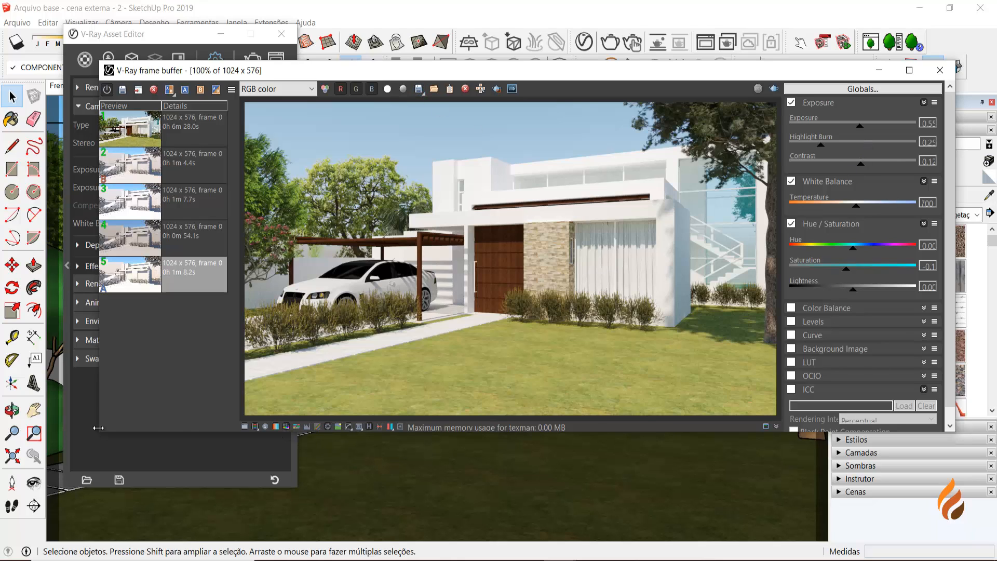
pyautogui.click(246, 429)
pyautogui.click(245, 429)
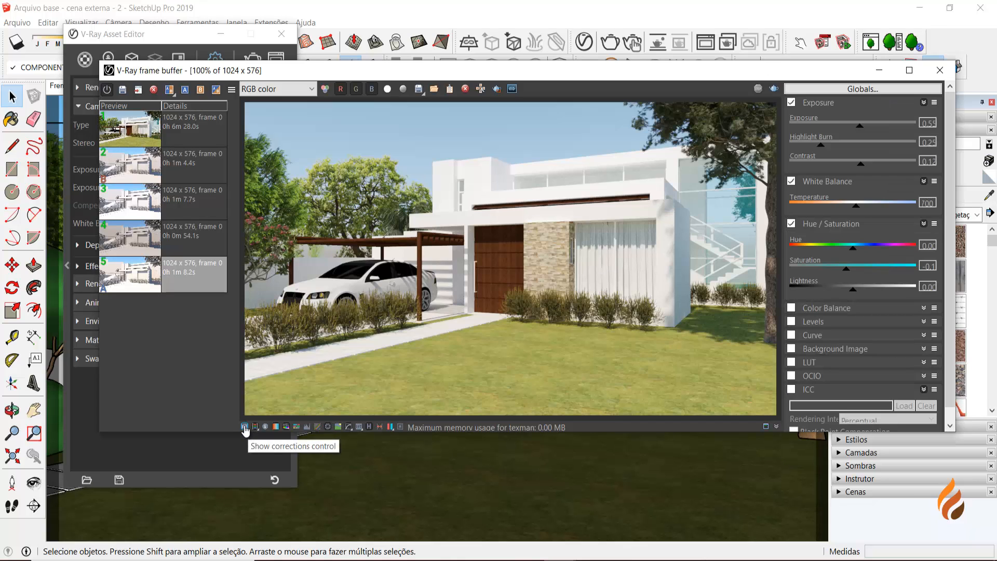
pyautogui.click(246, 429)
pyautogui.click(244, 427)
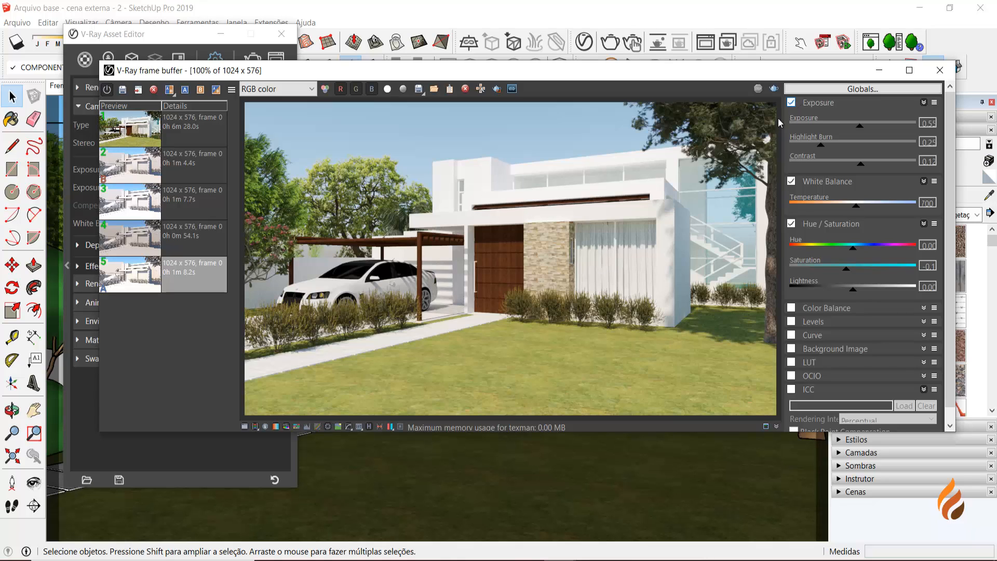
pyautogui.click(244, 427)
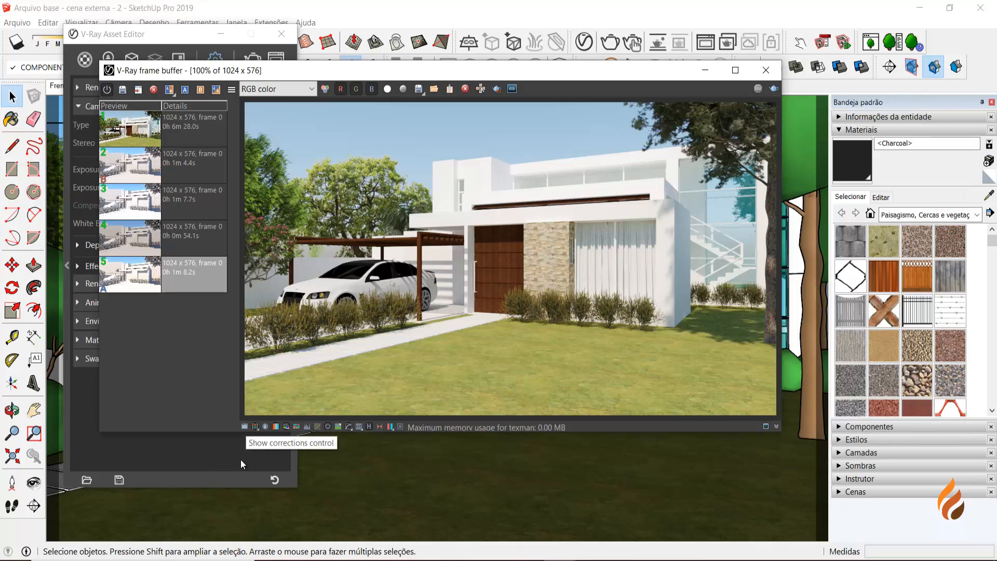
pyautogui.click(369, 427)
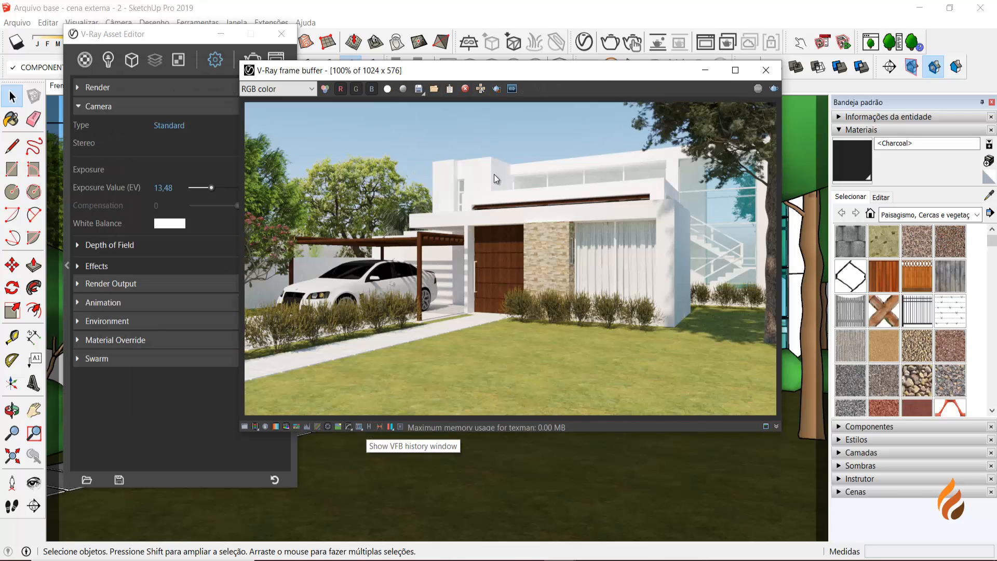
# Close the V-Ray frame buffer and the V-Ray Asset Editor
pyautogui.moveTo(505, 68); pyautogui.dragTo(586, 100)
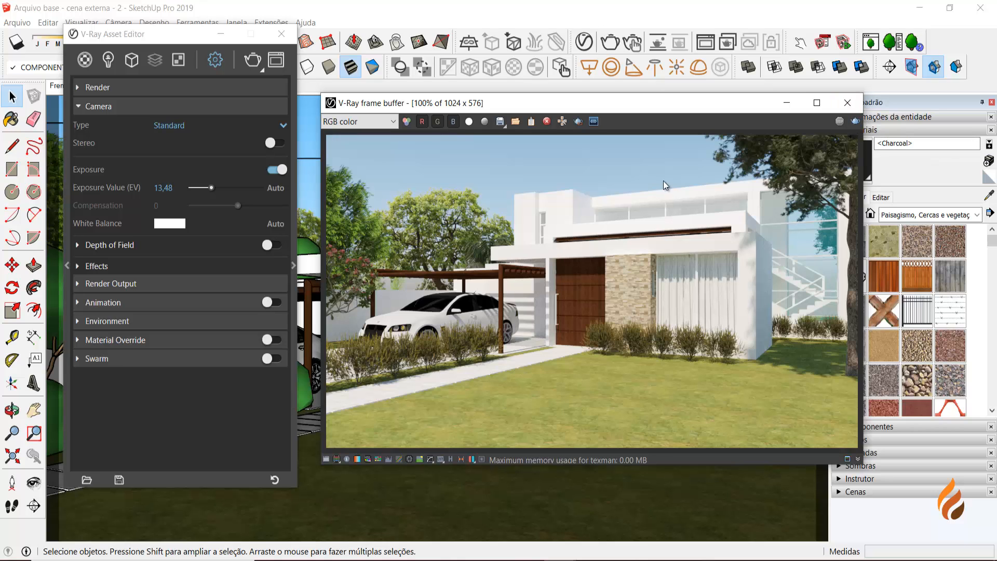
pyautogui.click(847, 103)
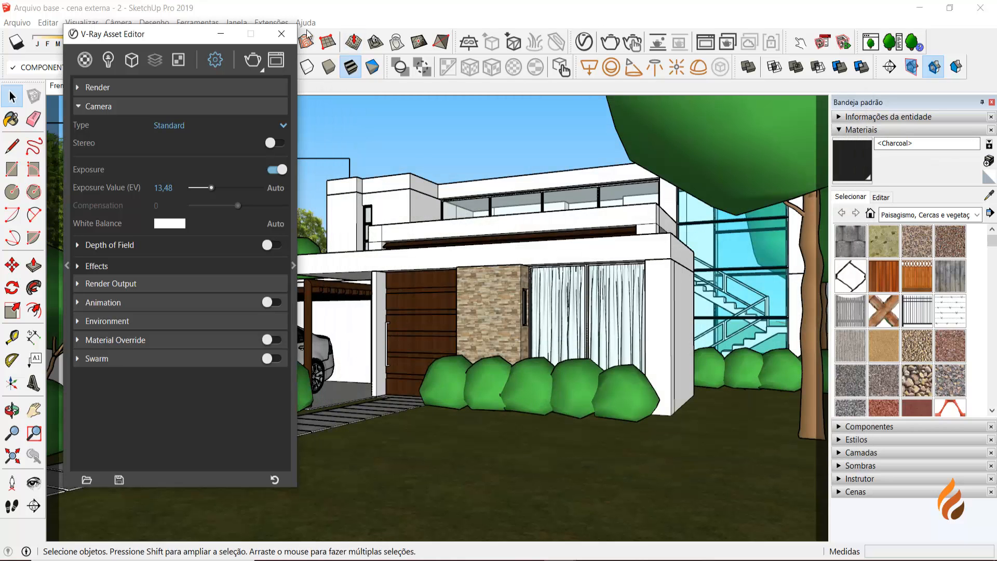
pyautogui.click(281, 34)
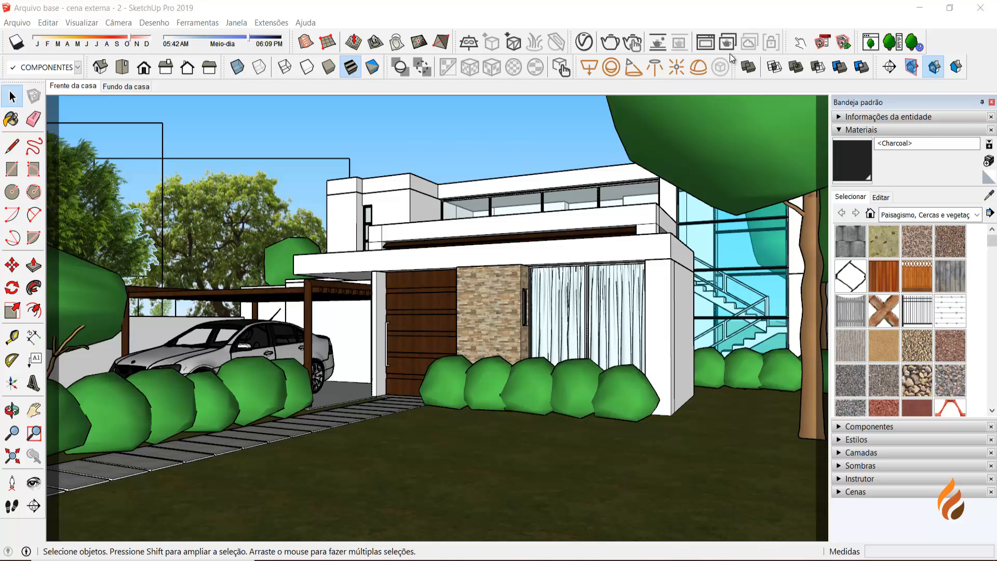
# Reopen the V-Ray frame buffer to view the last render, and close it again
pyautogui.click(706, 43)
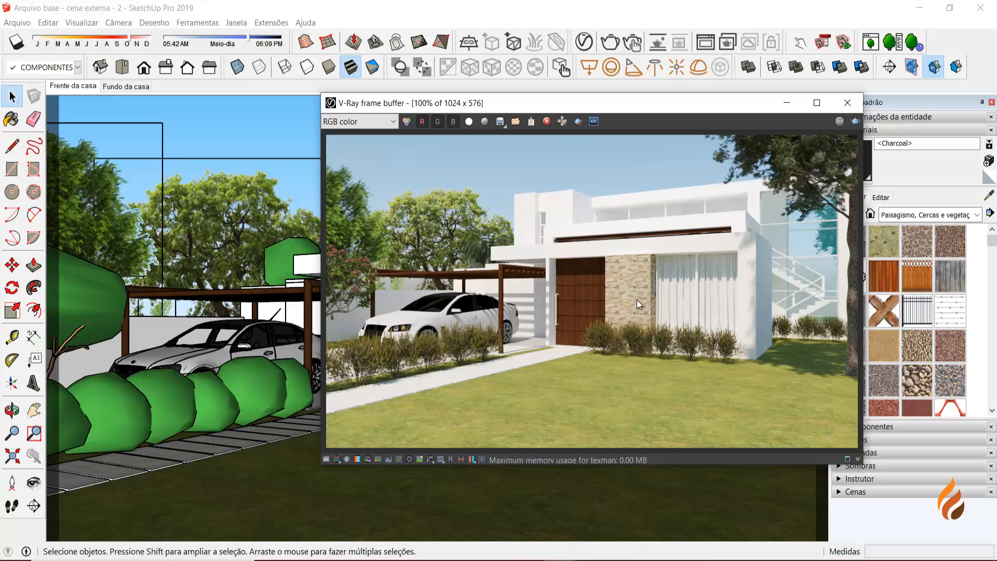
pyautogui.click(848, 103)
pyautogui.click(705, 42)
pyautogui.click(848, 103)
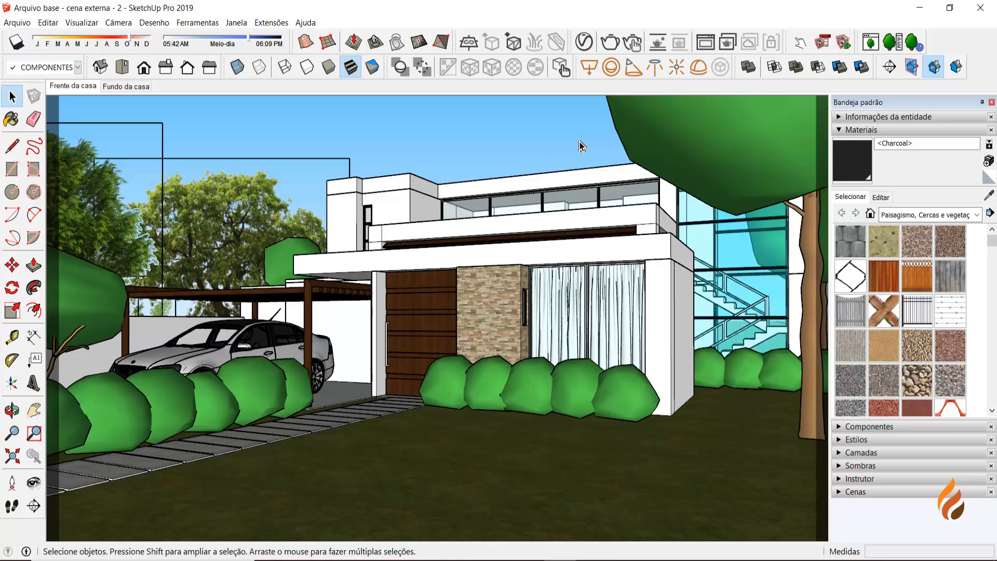